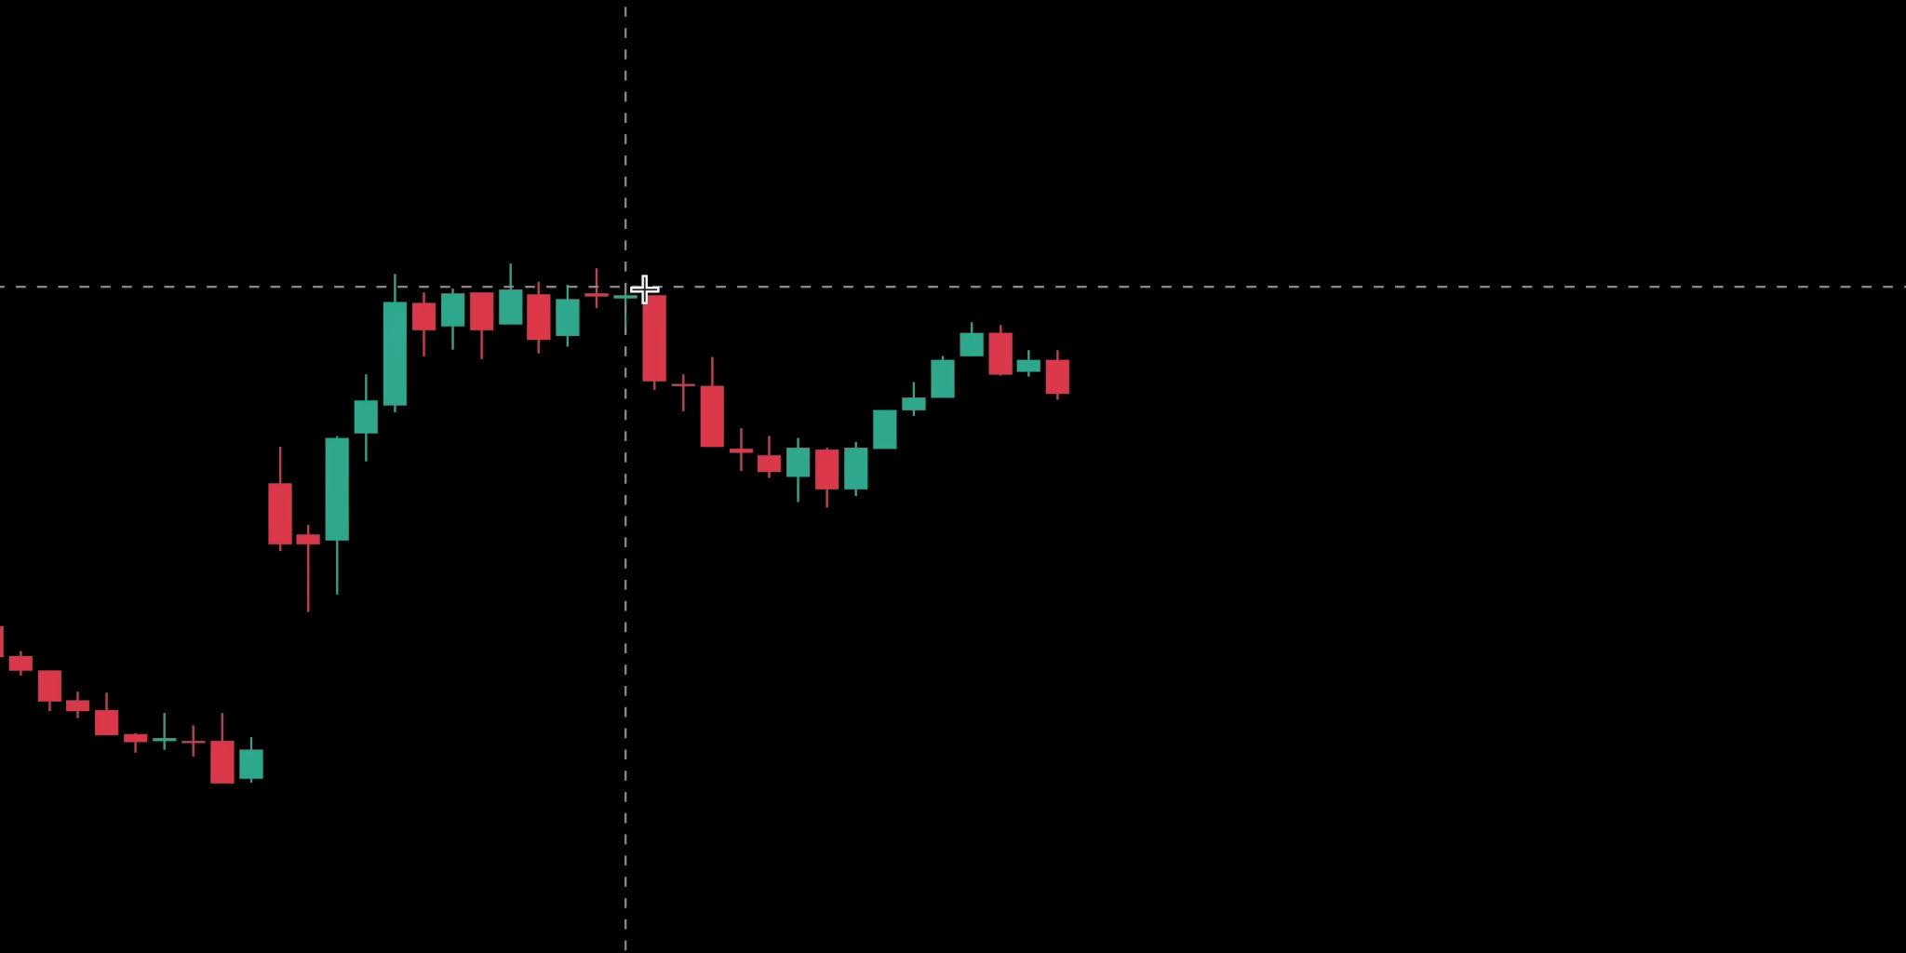
- Draw a red rectangle marking the supply zone over the large bearish candle's body, extending past the latest candles
left_click(1230, 385)
left_click(1298, 139)
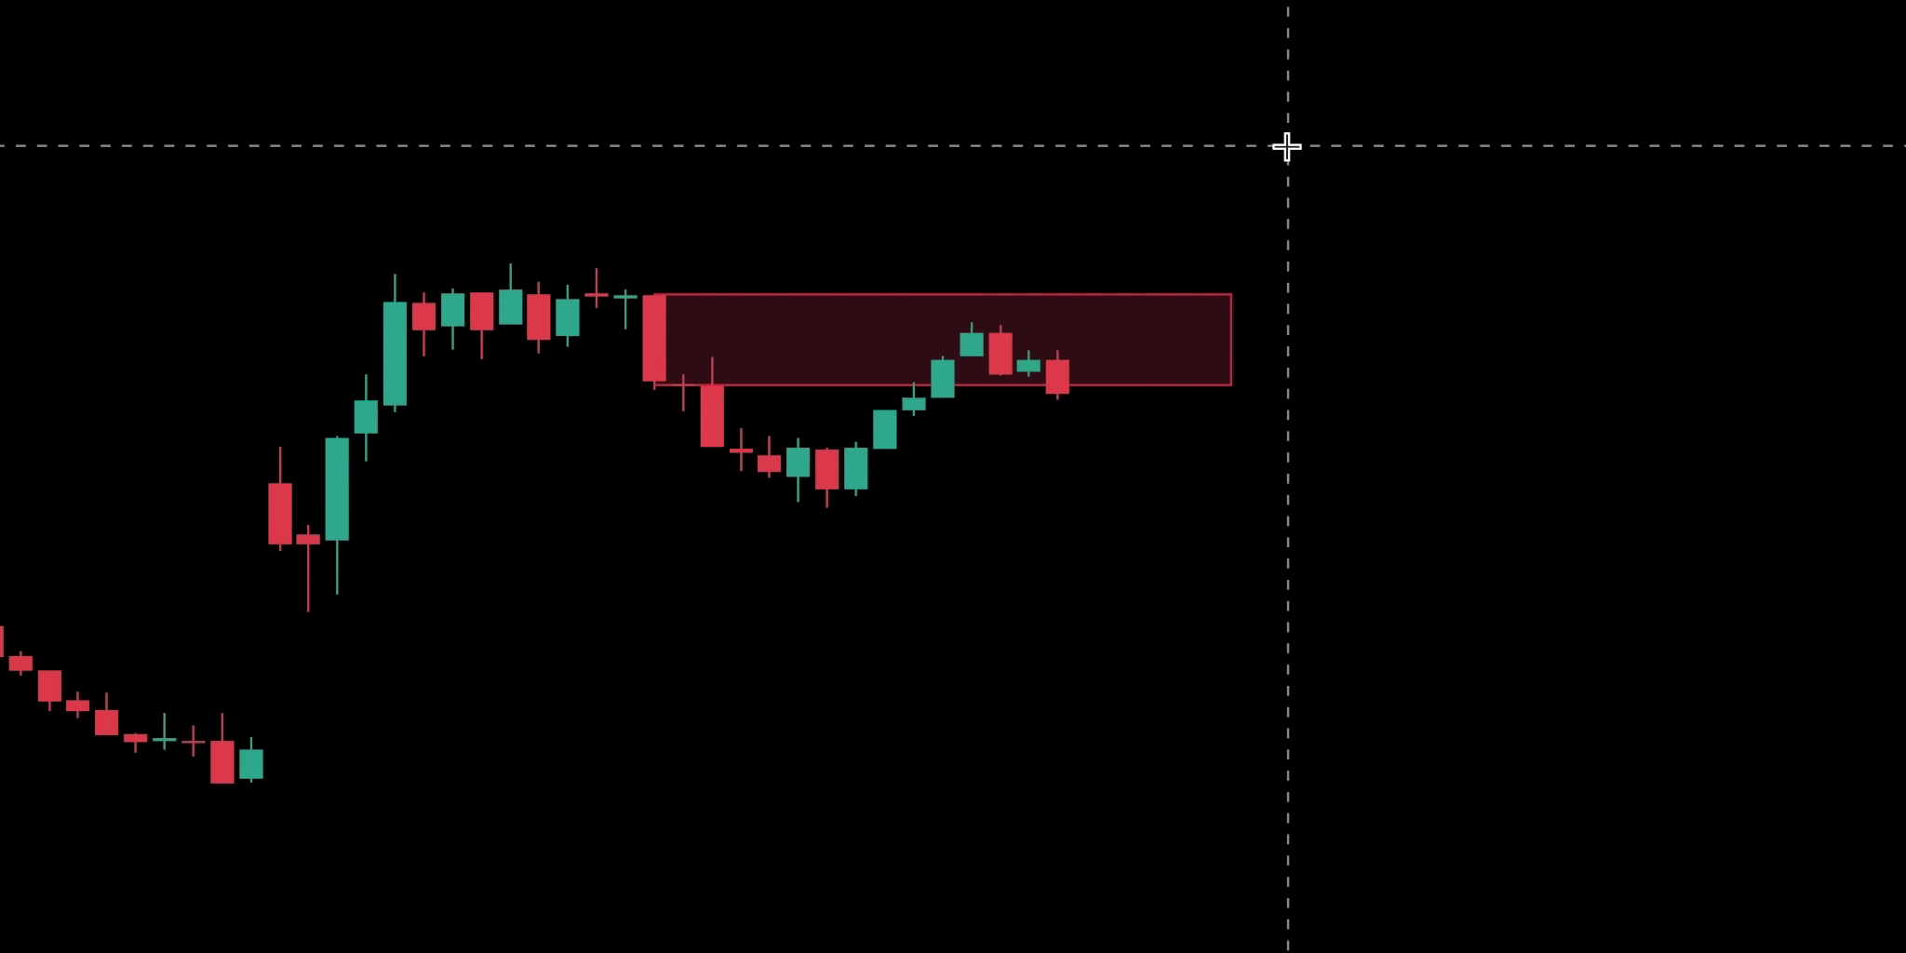
- Place a short position at the latest candle's close with a 0.92 stop and 1.41 target, and extend it further forward in time
left_click(1058, 392)
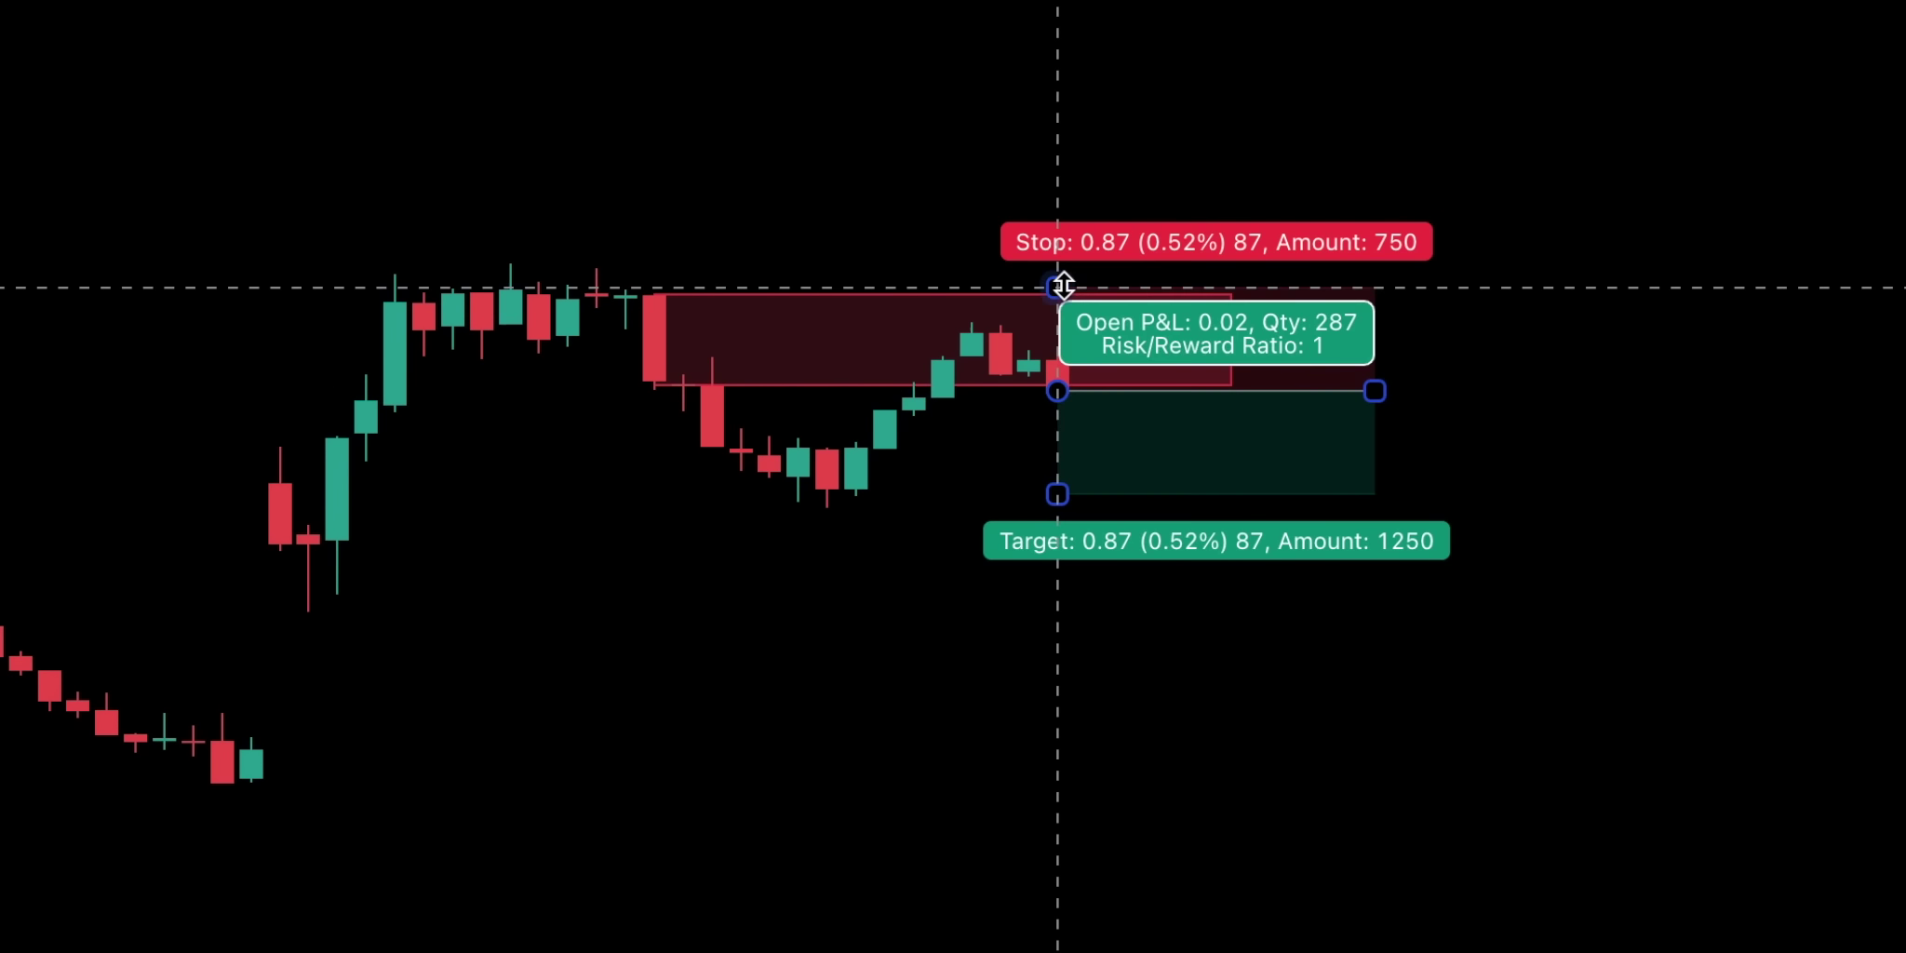
left_click_drag(1055, 284, 1057, 279)
left_click_drag(1064, 498, 1064, 557)
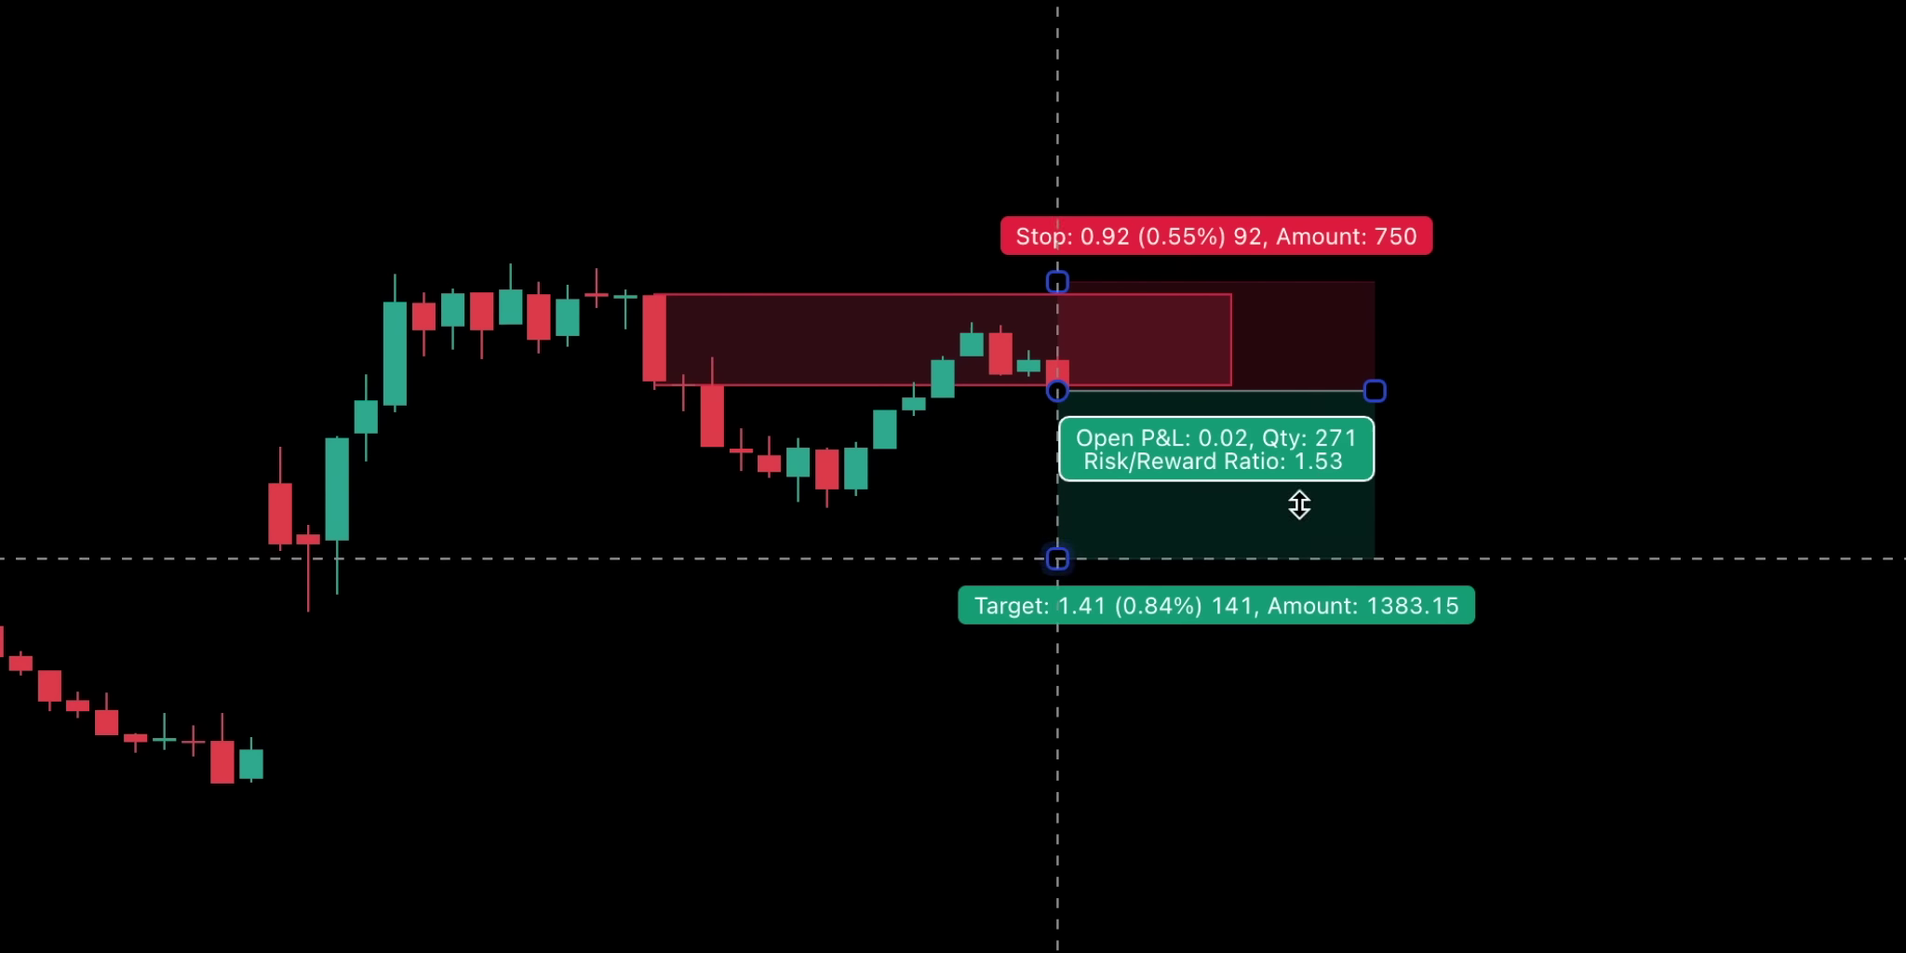
left_click_drag(1395, 394, 1605, 391)
left_click(1633, 161)
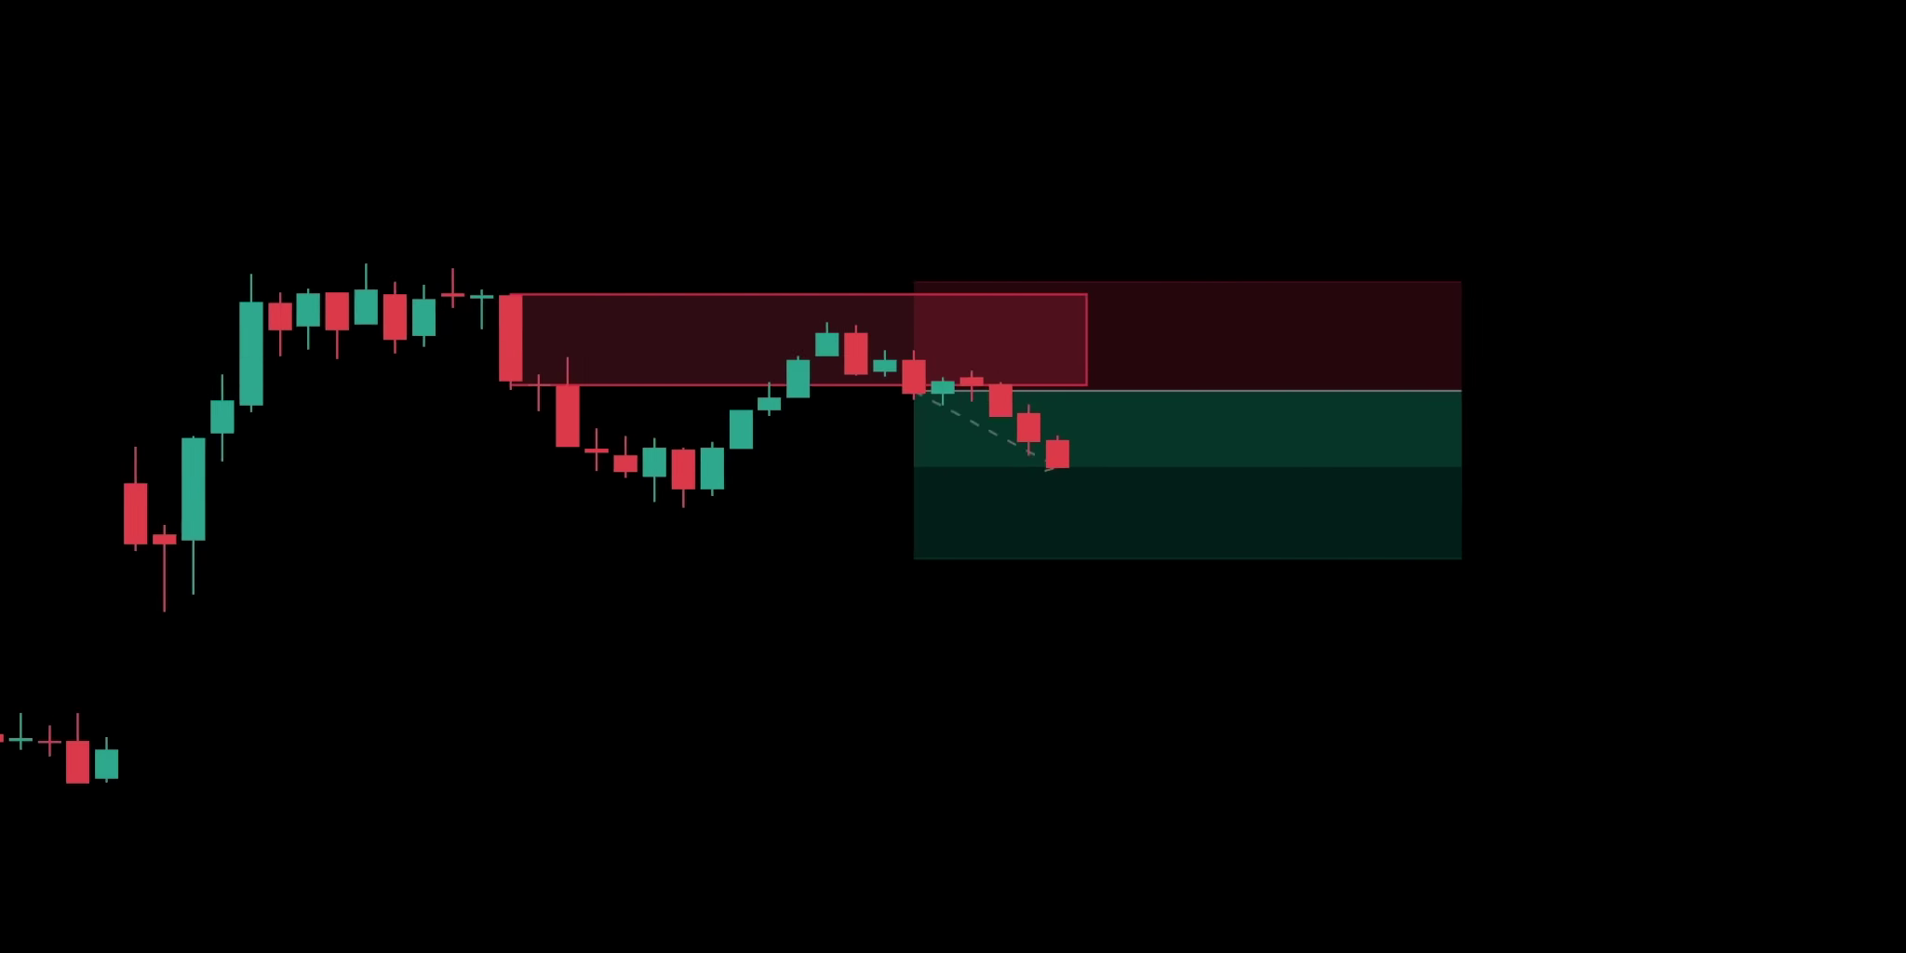
left_click(732, 384)
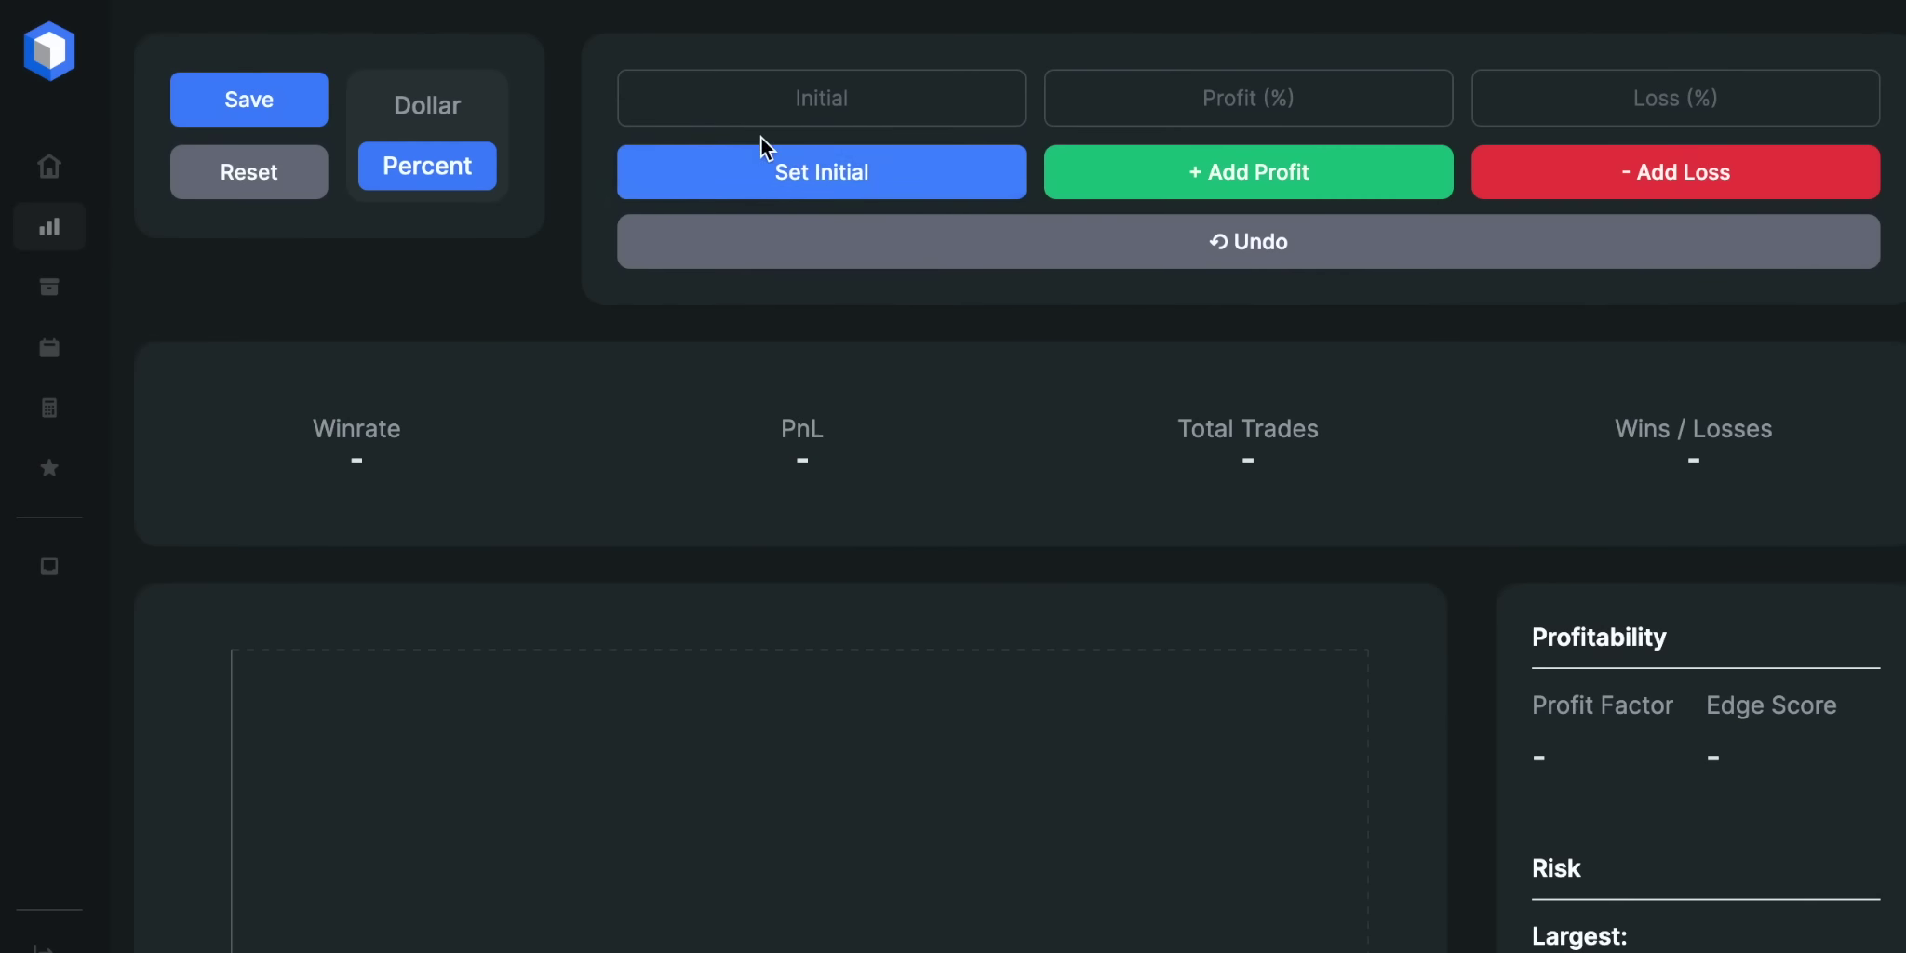
- Set the backtest's initial balance to 1000, with 3% profit and 2% loss per trade
left_click(710, 93)
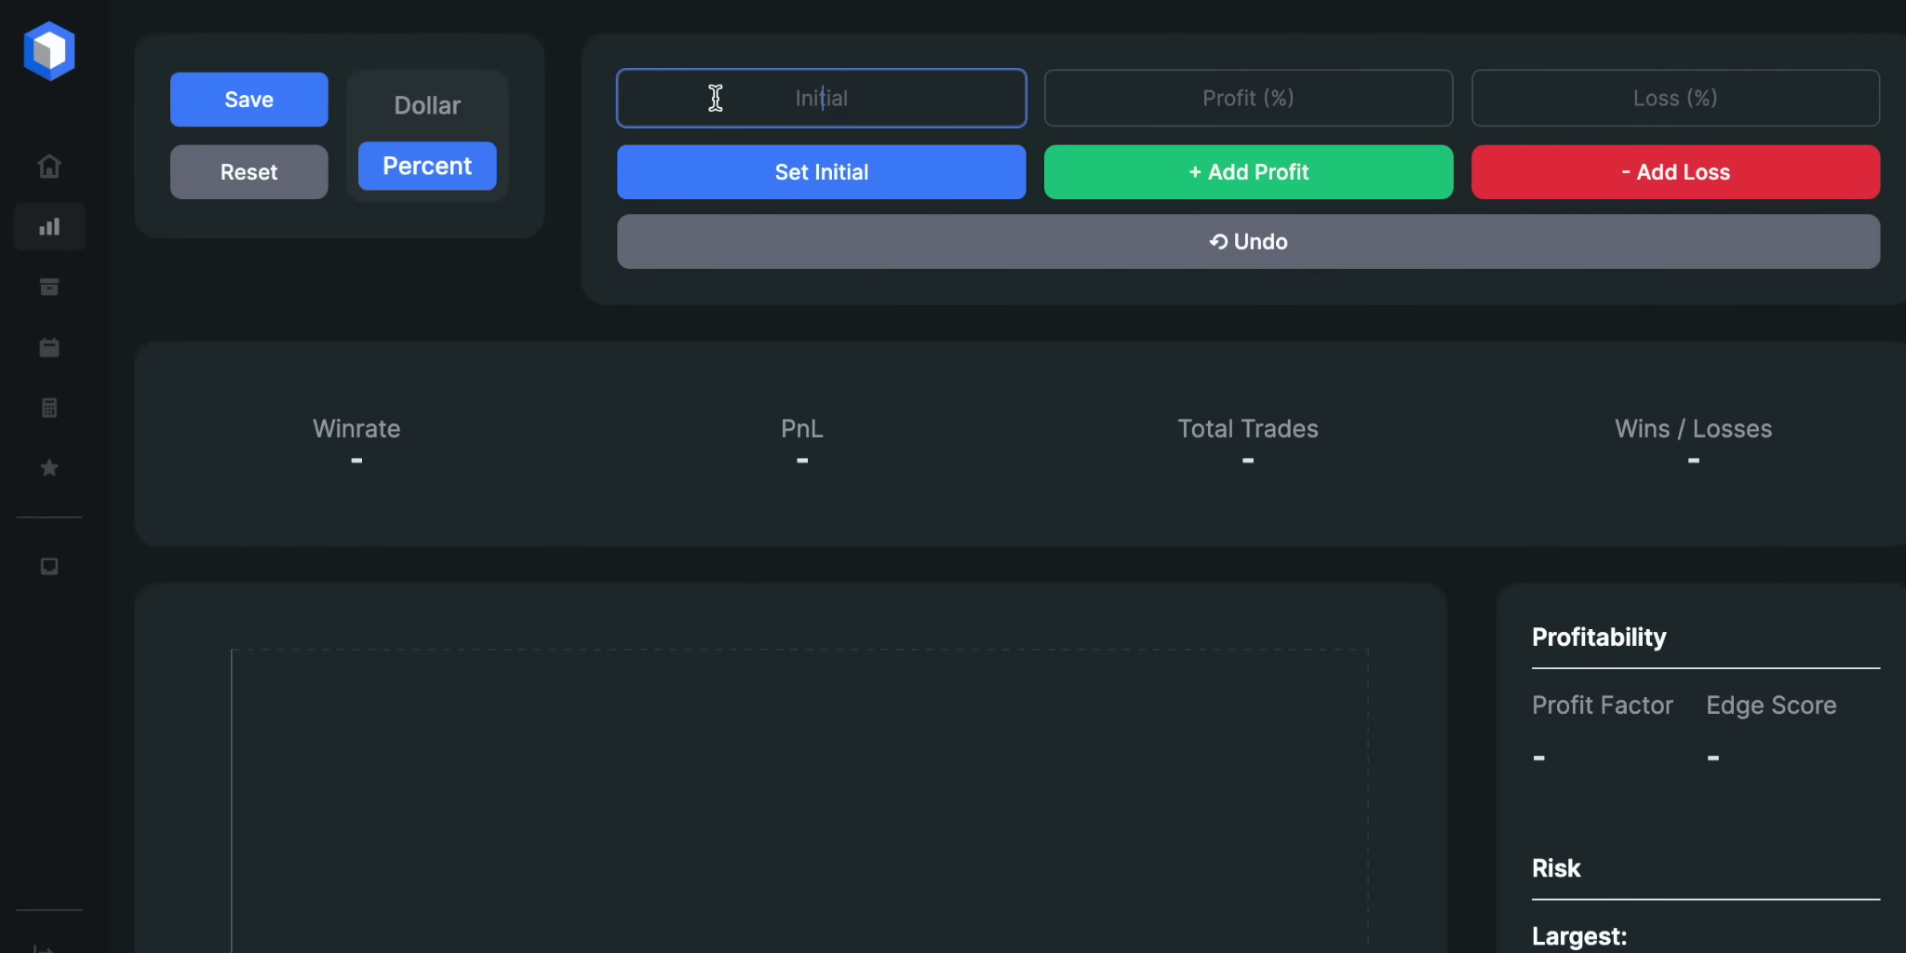
type("1000")
left_click(1583, 93)
type("2")
left_click(1360, 77)
type("3")
left_click(935, 167)
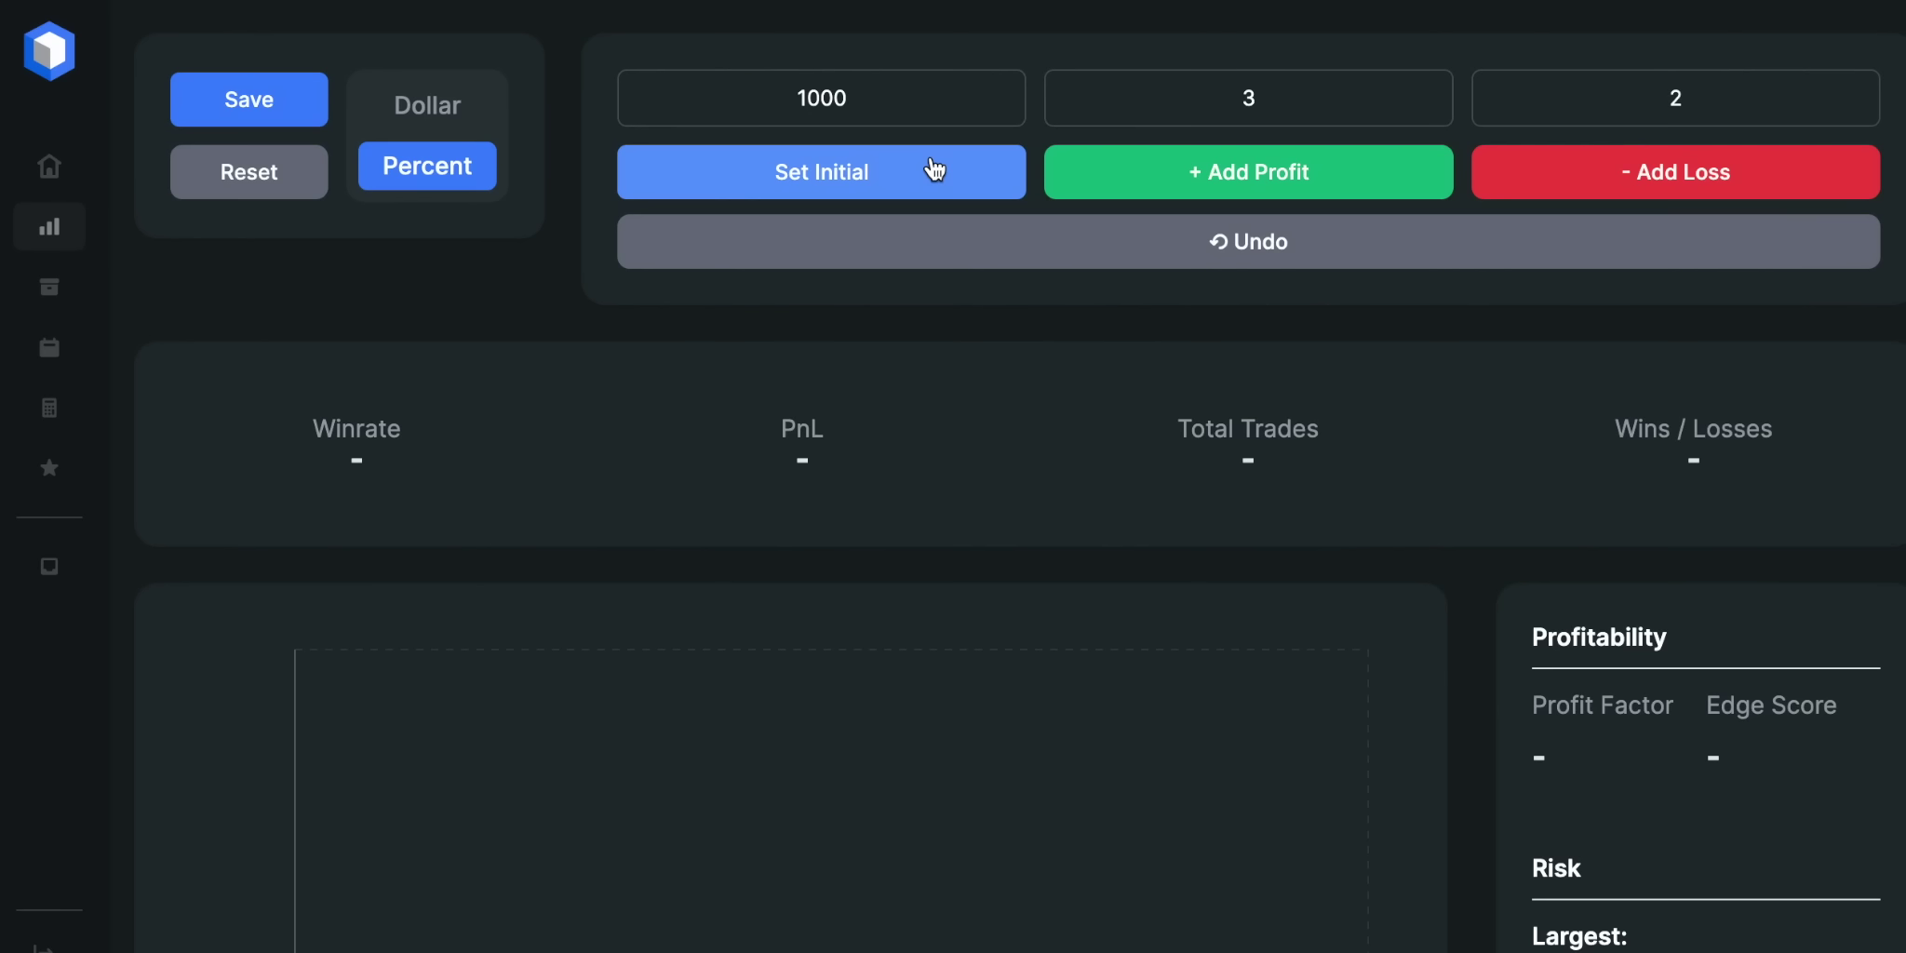
- Record eleven winning trades at 3% and four losing trades at 2% in mixed order, starting with three wins
left_click(1149, 183)
left_click(1238, 182)
left_click(1311, 179)
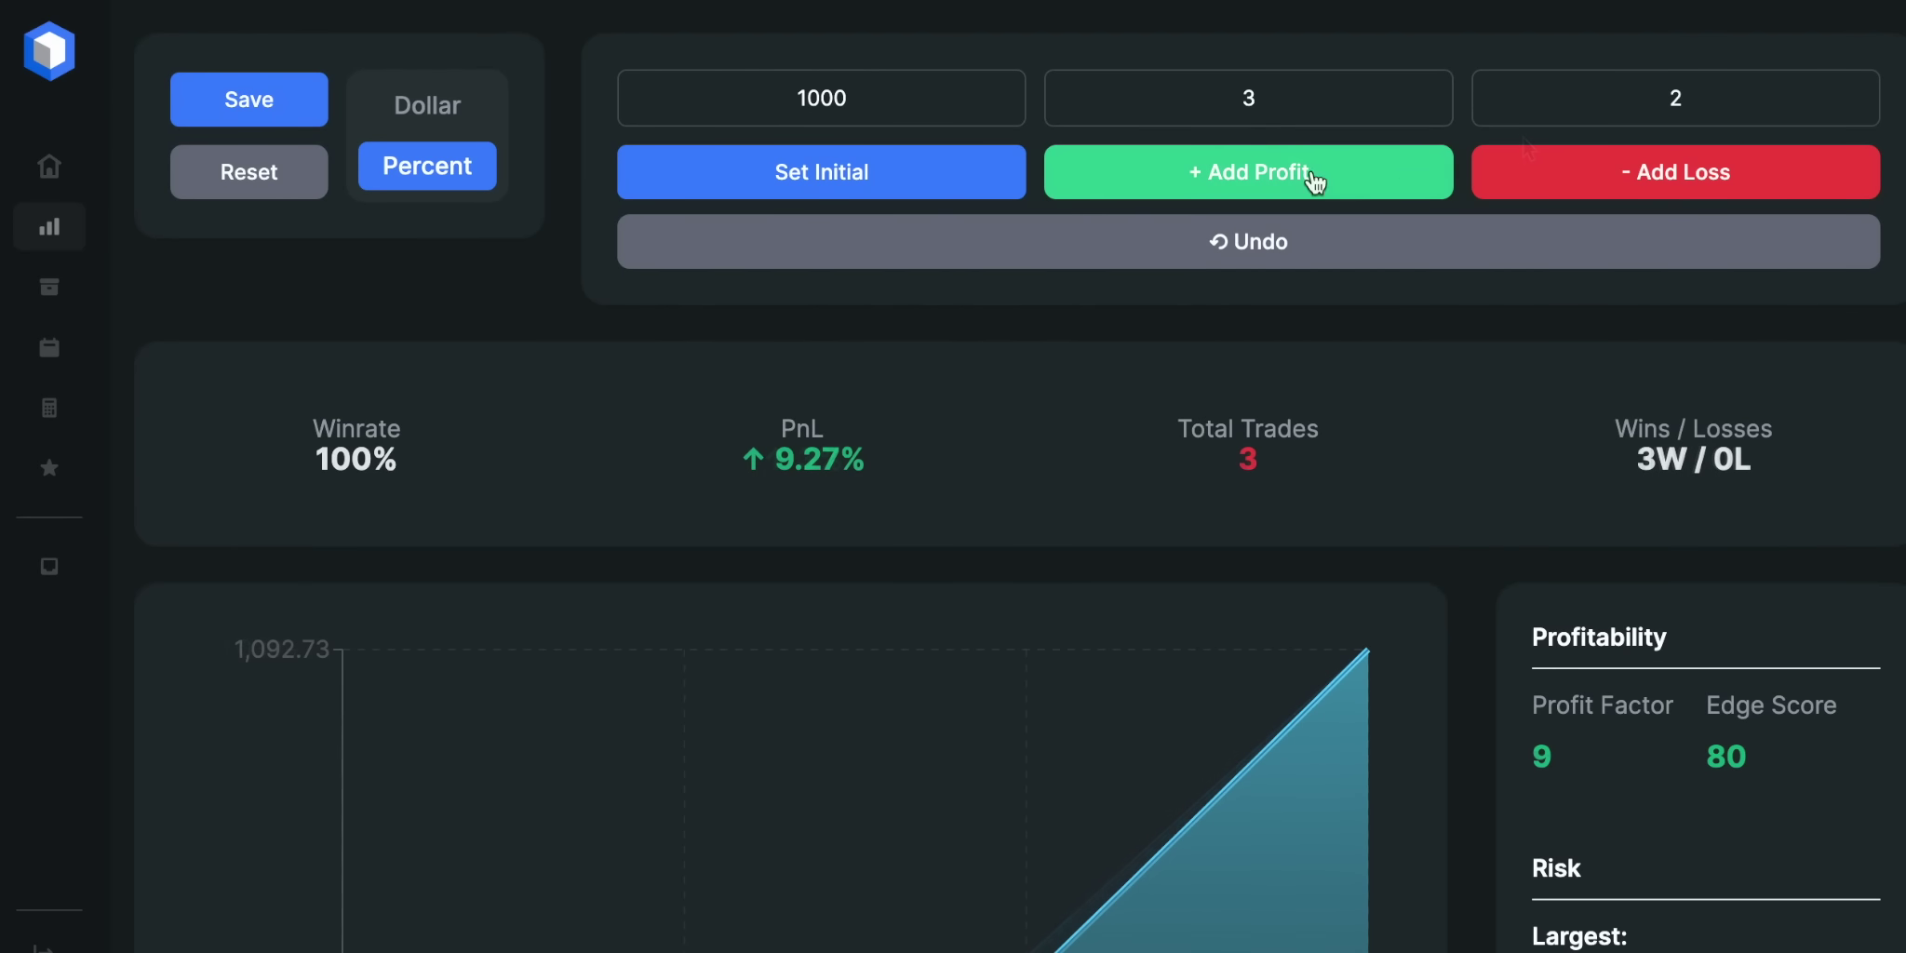
double_click(1586, 183)
double_click(1262, 183)
triple_click(1322, 184)
double_click(1405, 183)
left_click(1539, 180)
left_click(1400, 177)
left_click(1547, 177)
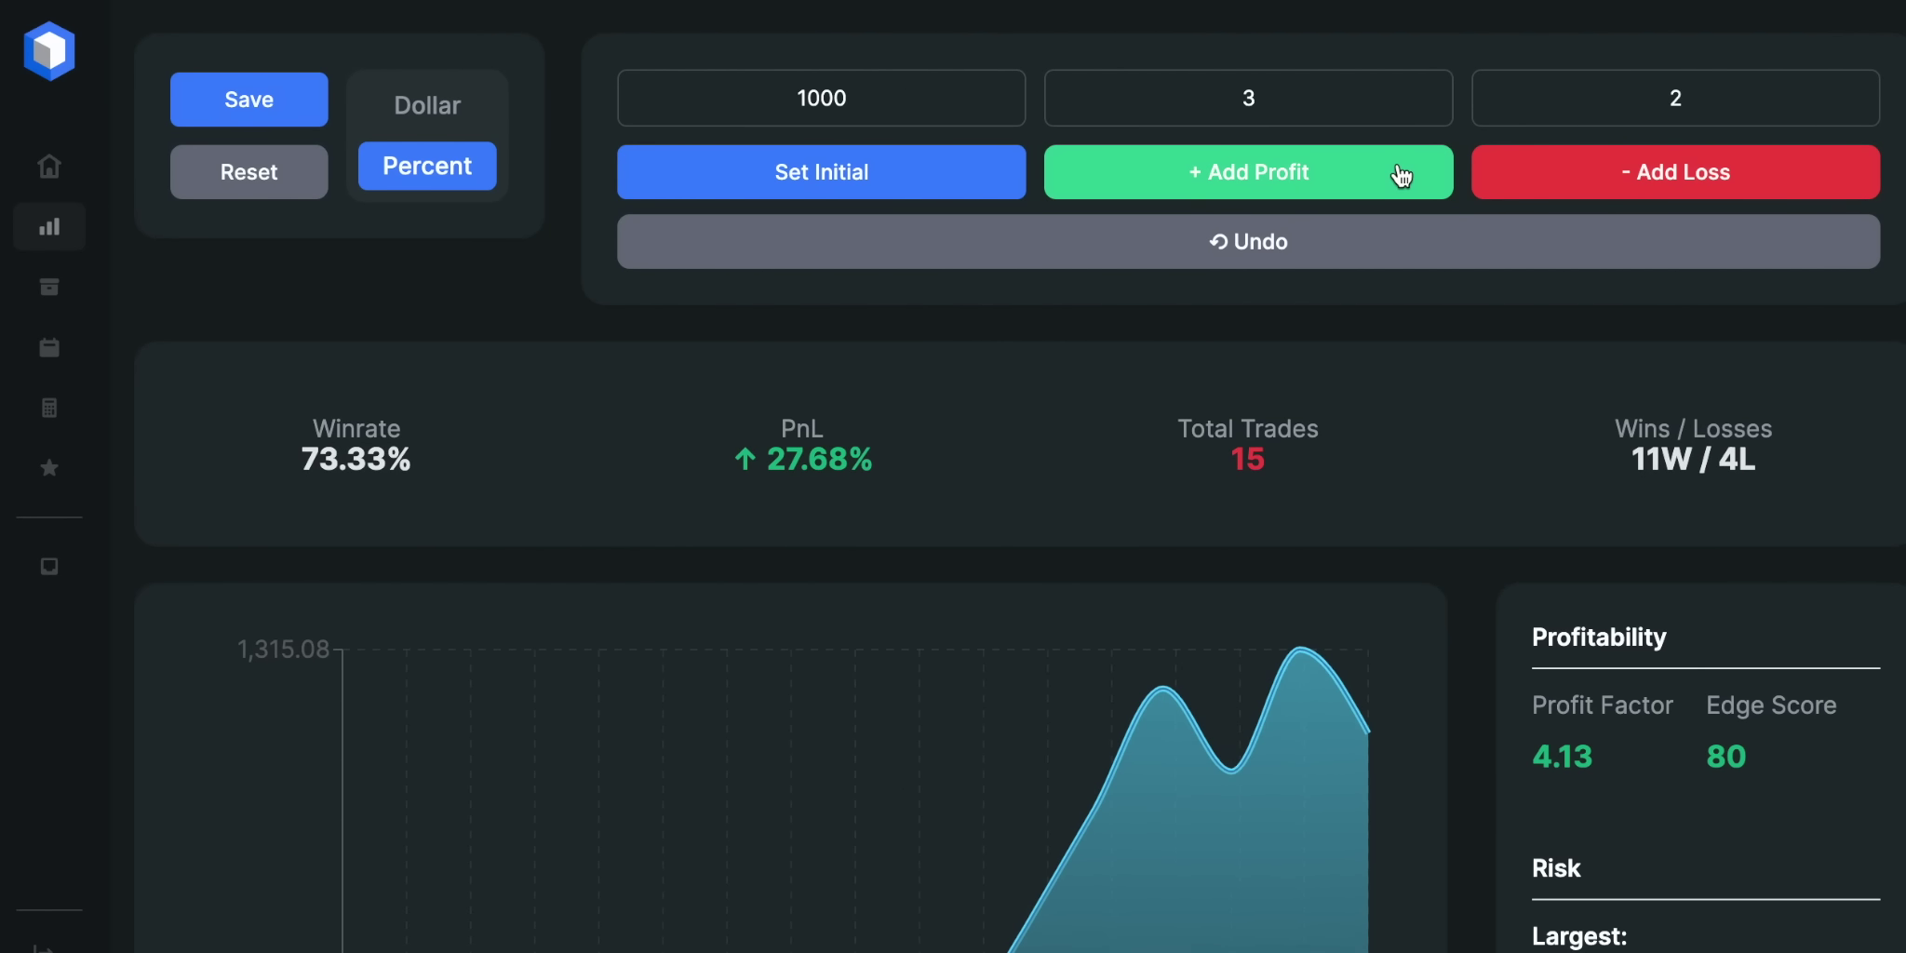
- Record eleven more 3% wins and six more 2% losses in mixed order, starting with four wins and three losses
double_click(1400, 177)
double_click(1400, 177)
left_click(1598, 187)
double_click(1598, 187)
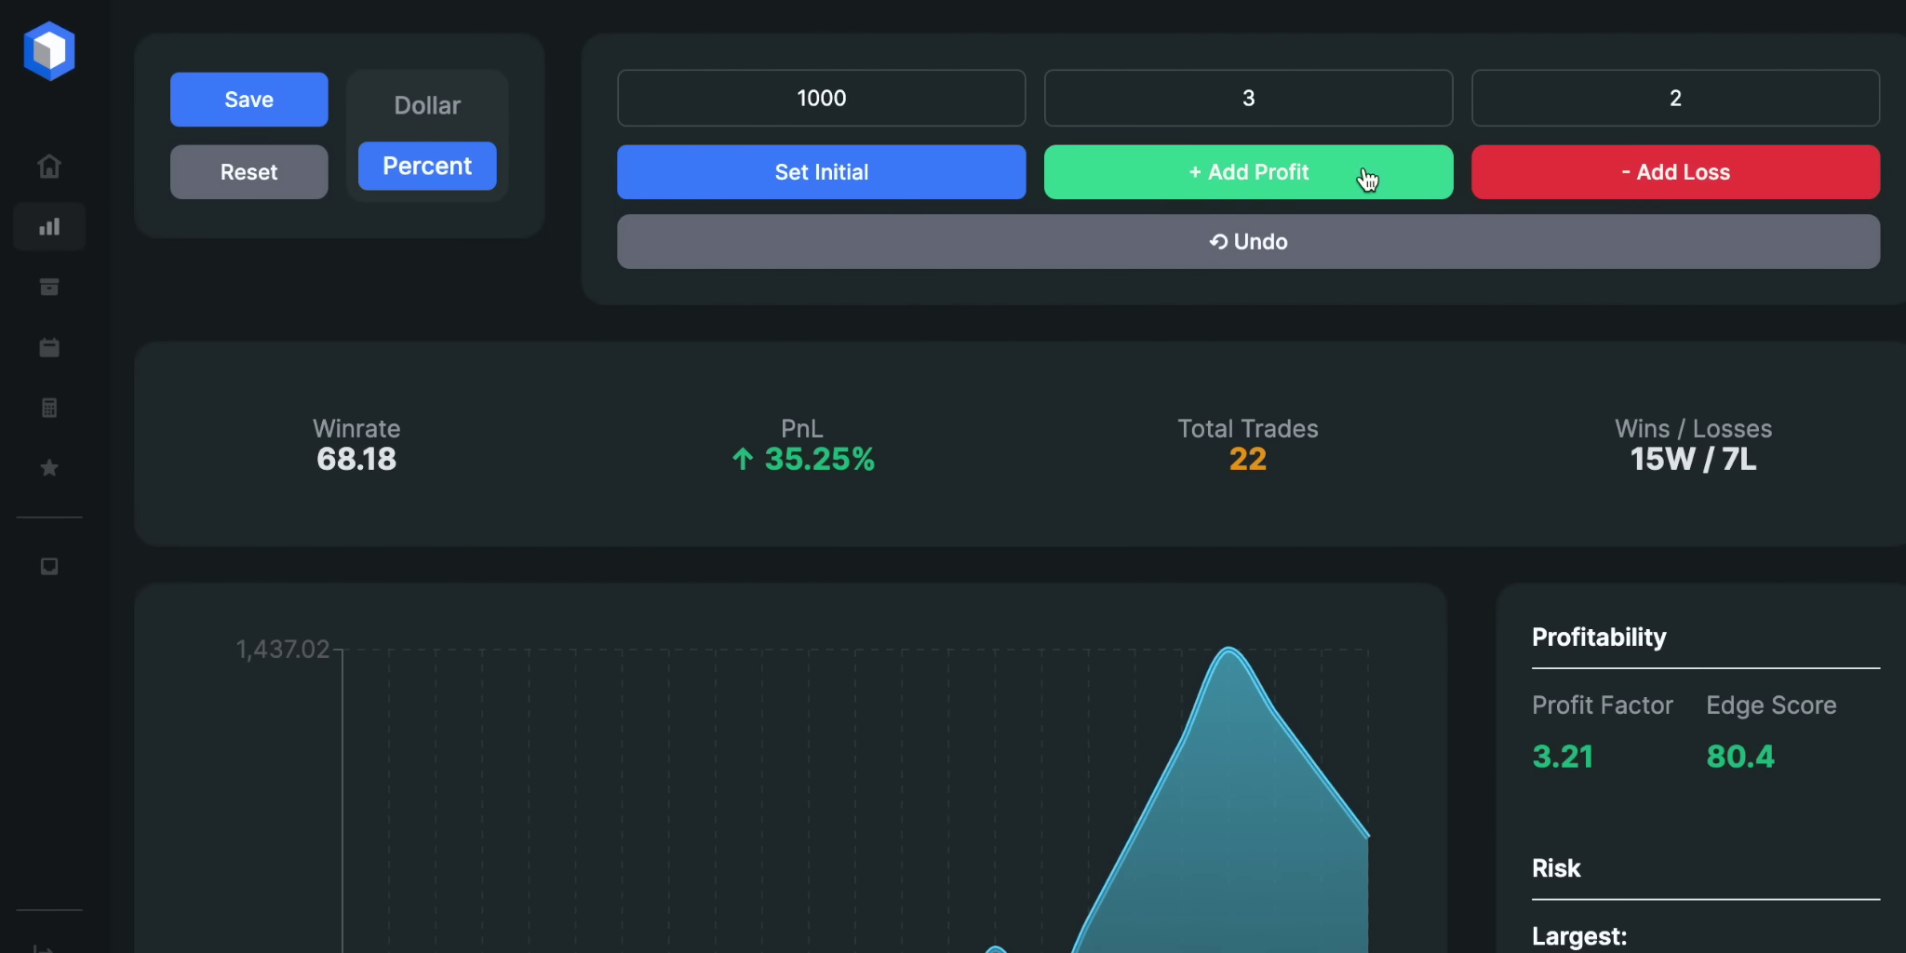
left_click(1360, 179)
double_click(1361, 179)
left_click(1567, 185)
left_click(1405, 183)
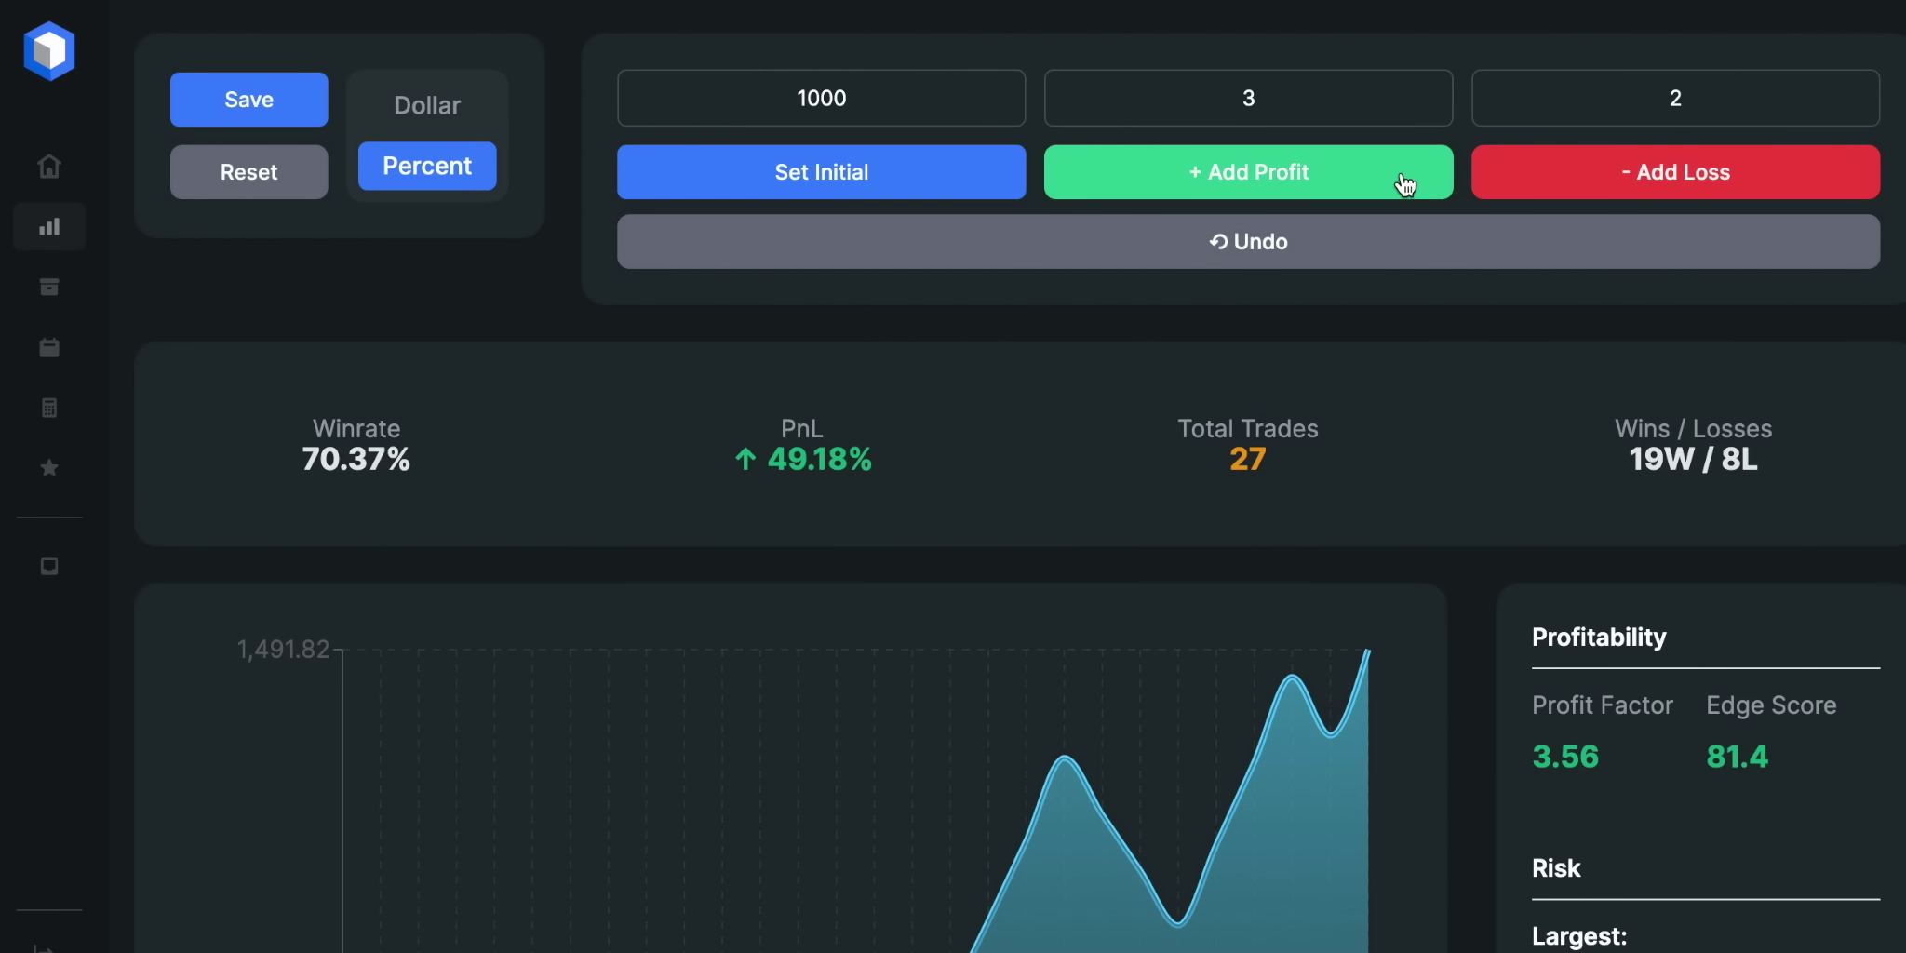
left_click(1535, 187)
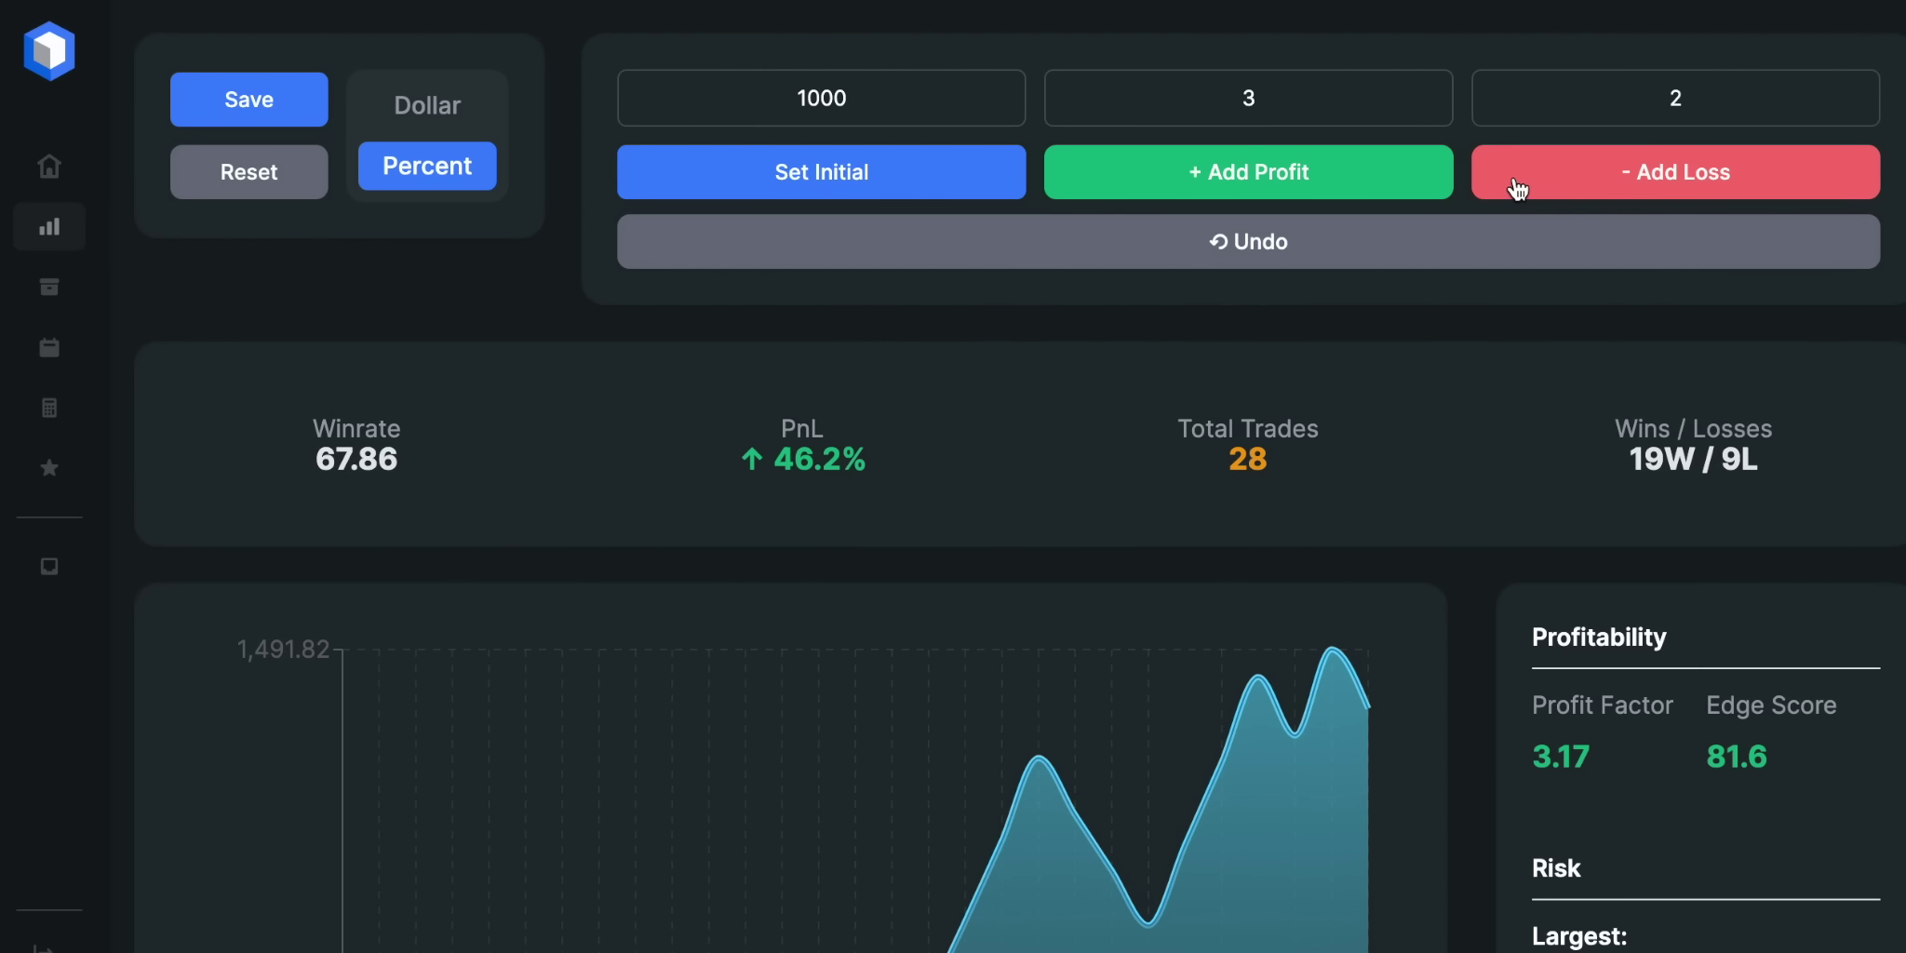
triple_click(1372, 187)
left_click(1548, 170)
- Review the backtest's winrate, equity curve, profitability and risk statistics
scroll(1501, 349, "down", 1)
scroll(1501, 339, "up", 1)
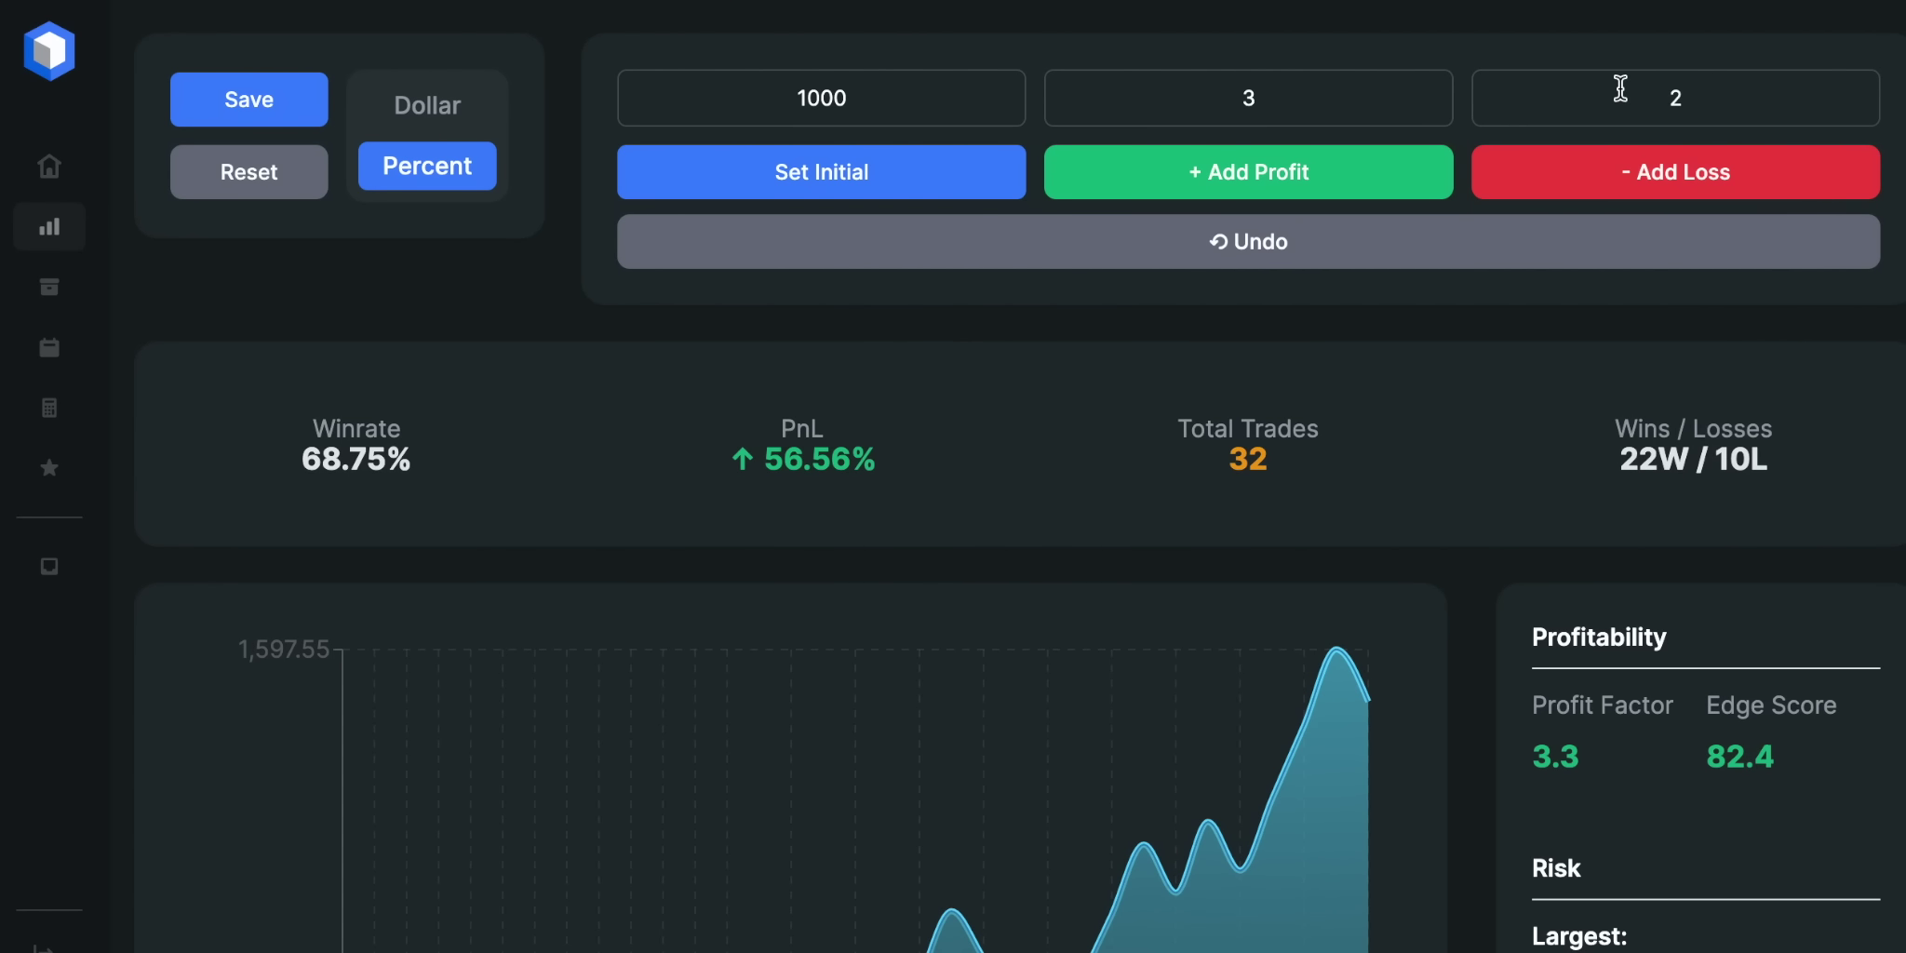
scroll(1343, 392, "down", 3)
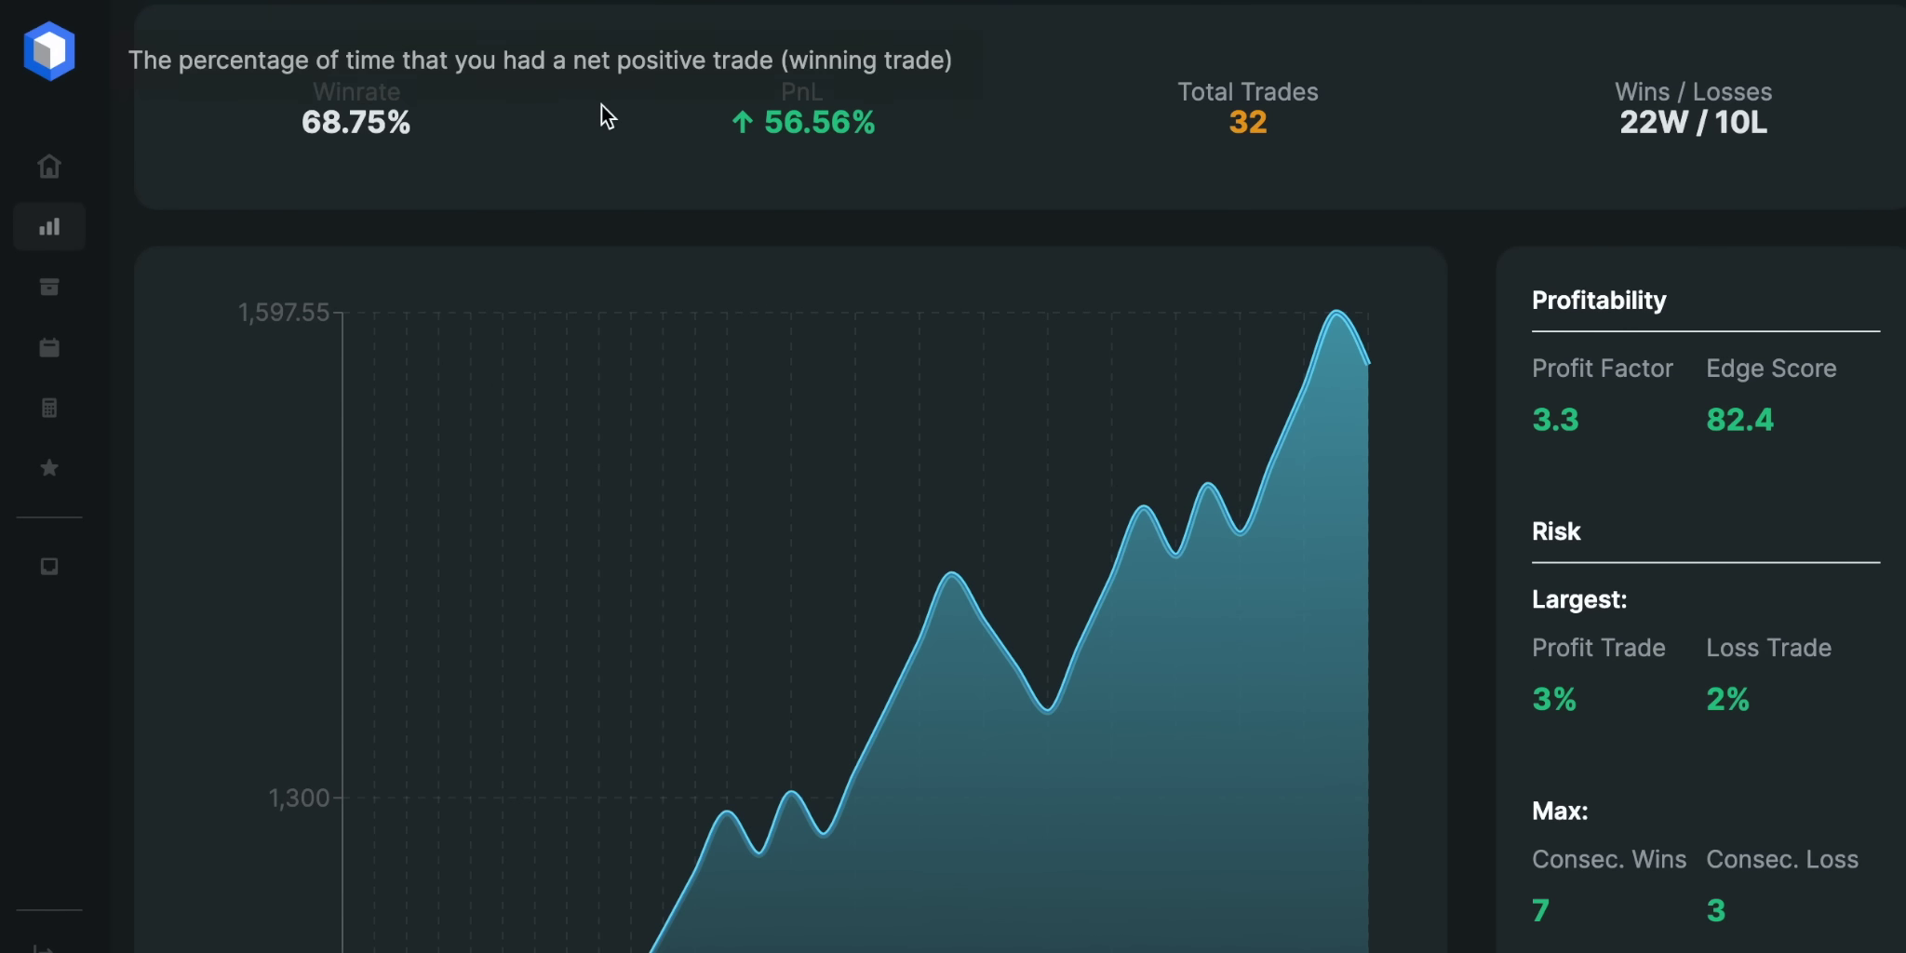
scroll(1522, 505, "down", 3)
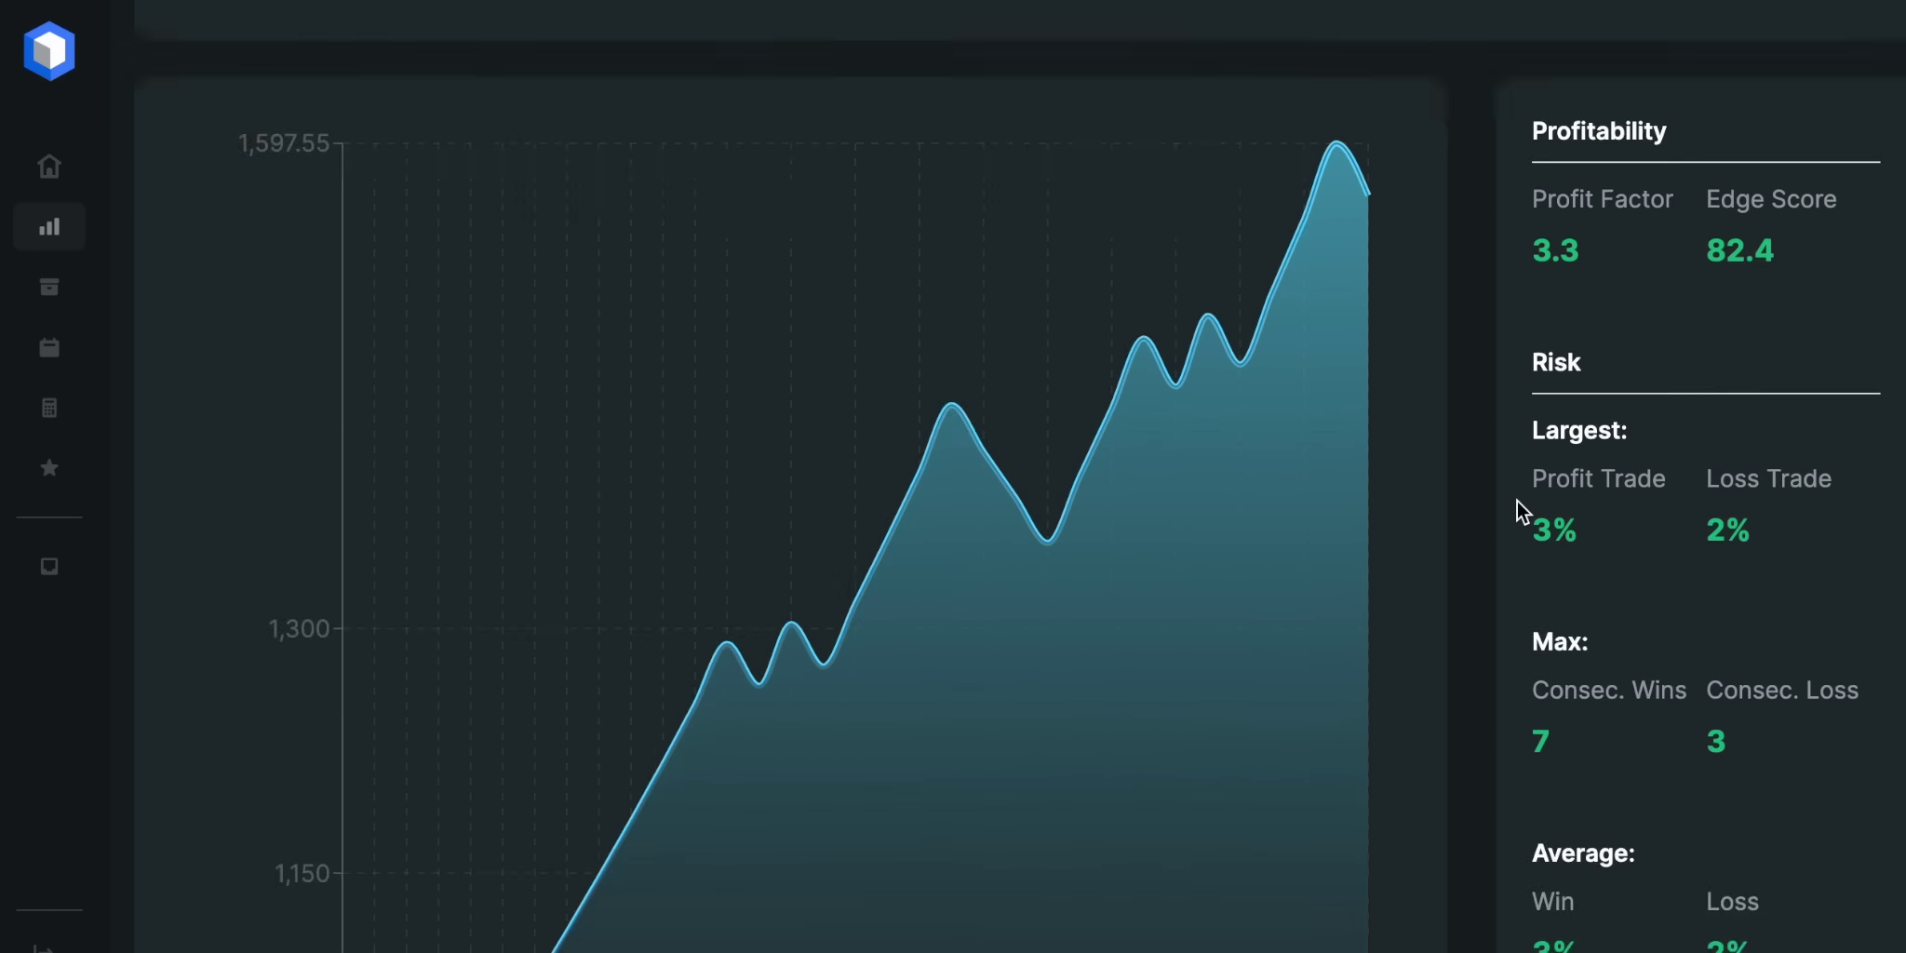
scroll(1297, 604, "up", 5)
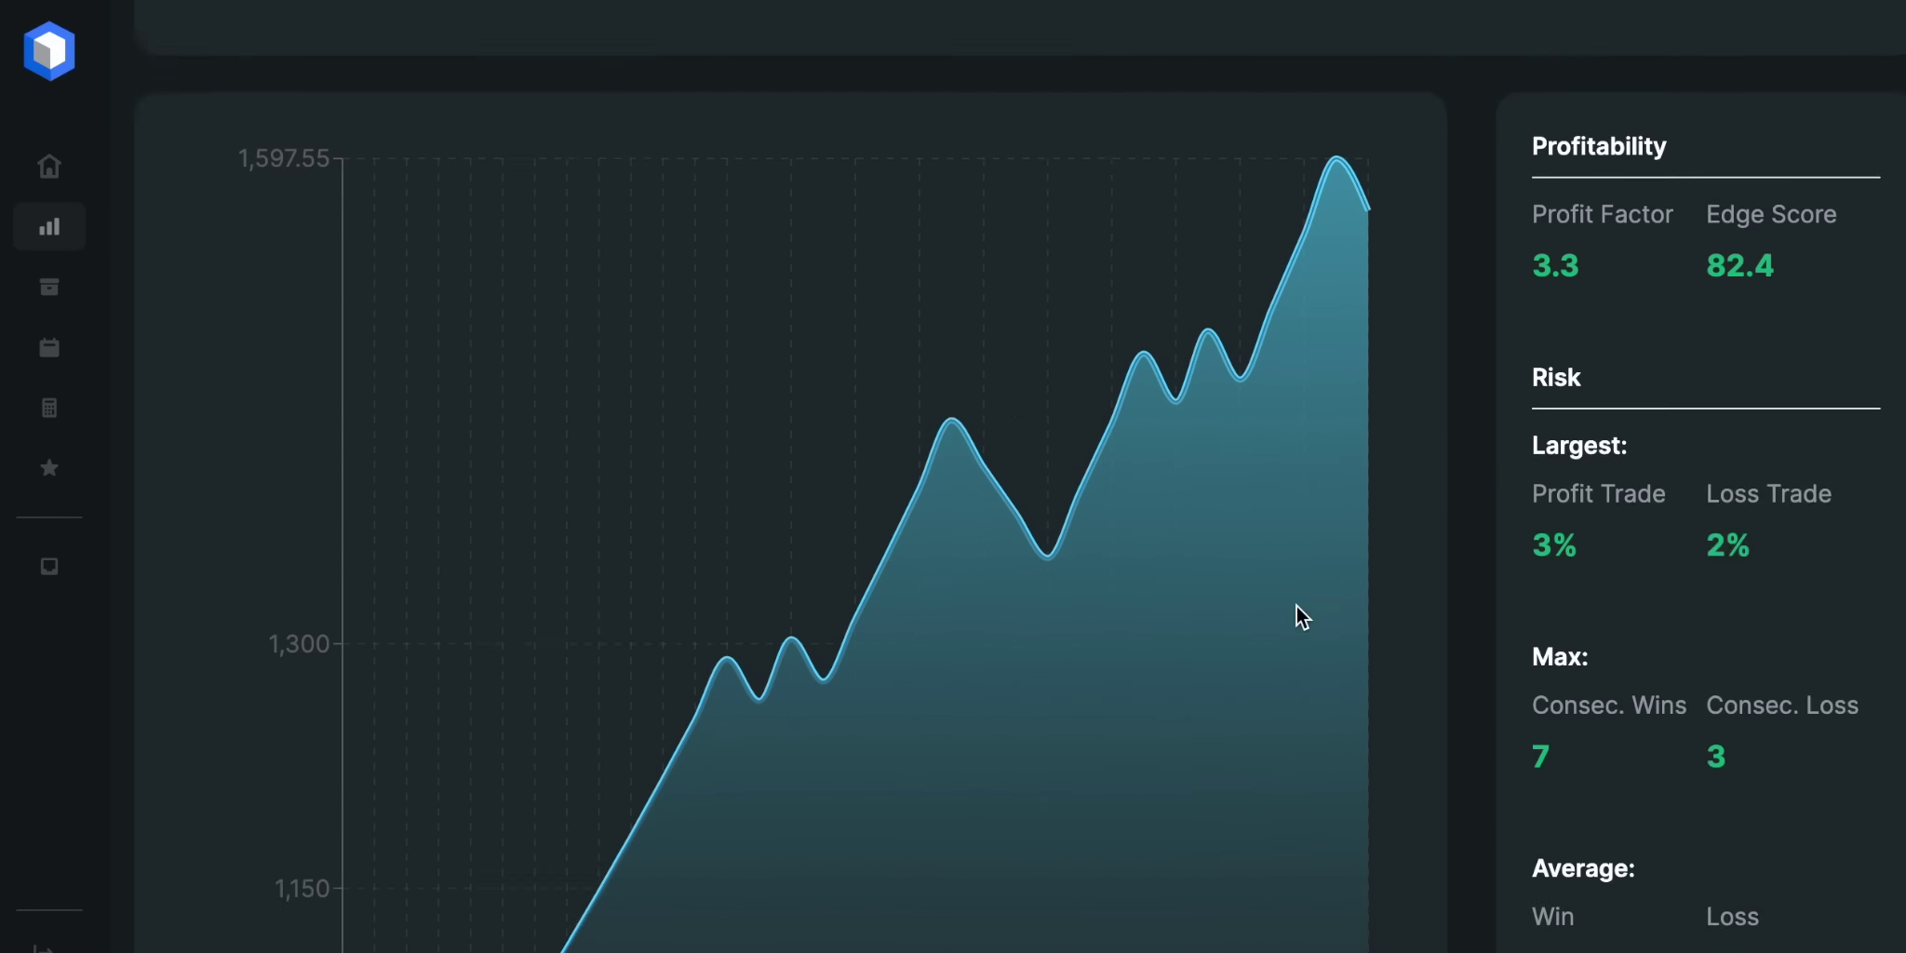
- Open the position size calculator and browse its available instruments, leaving EURUSD selected
left_click(78, 406)
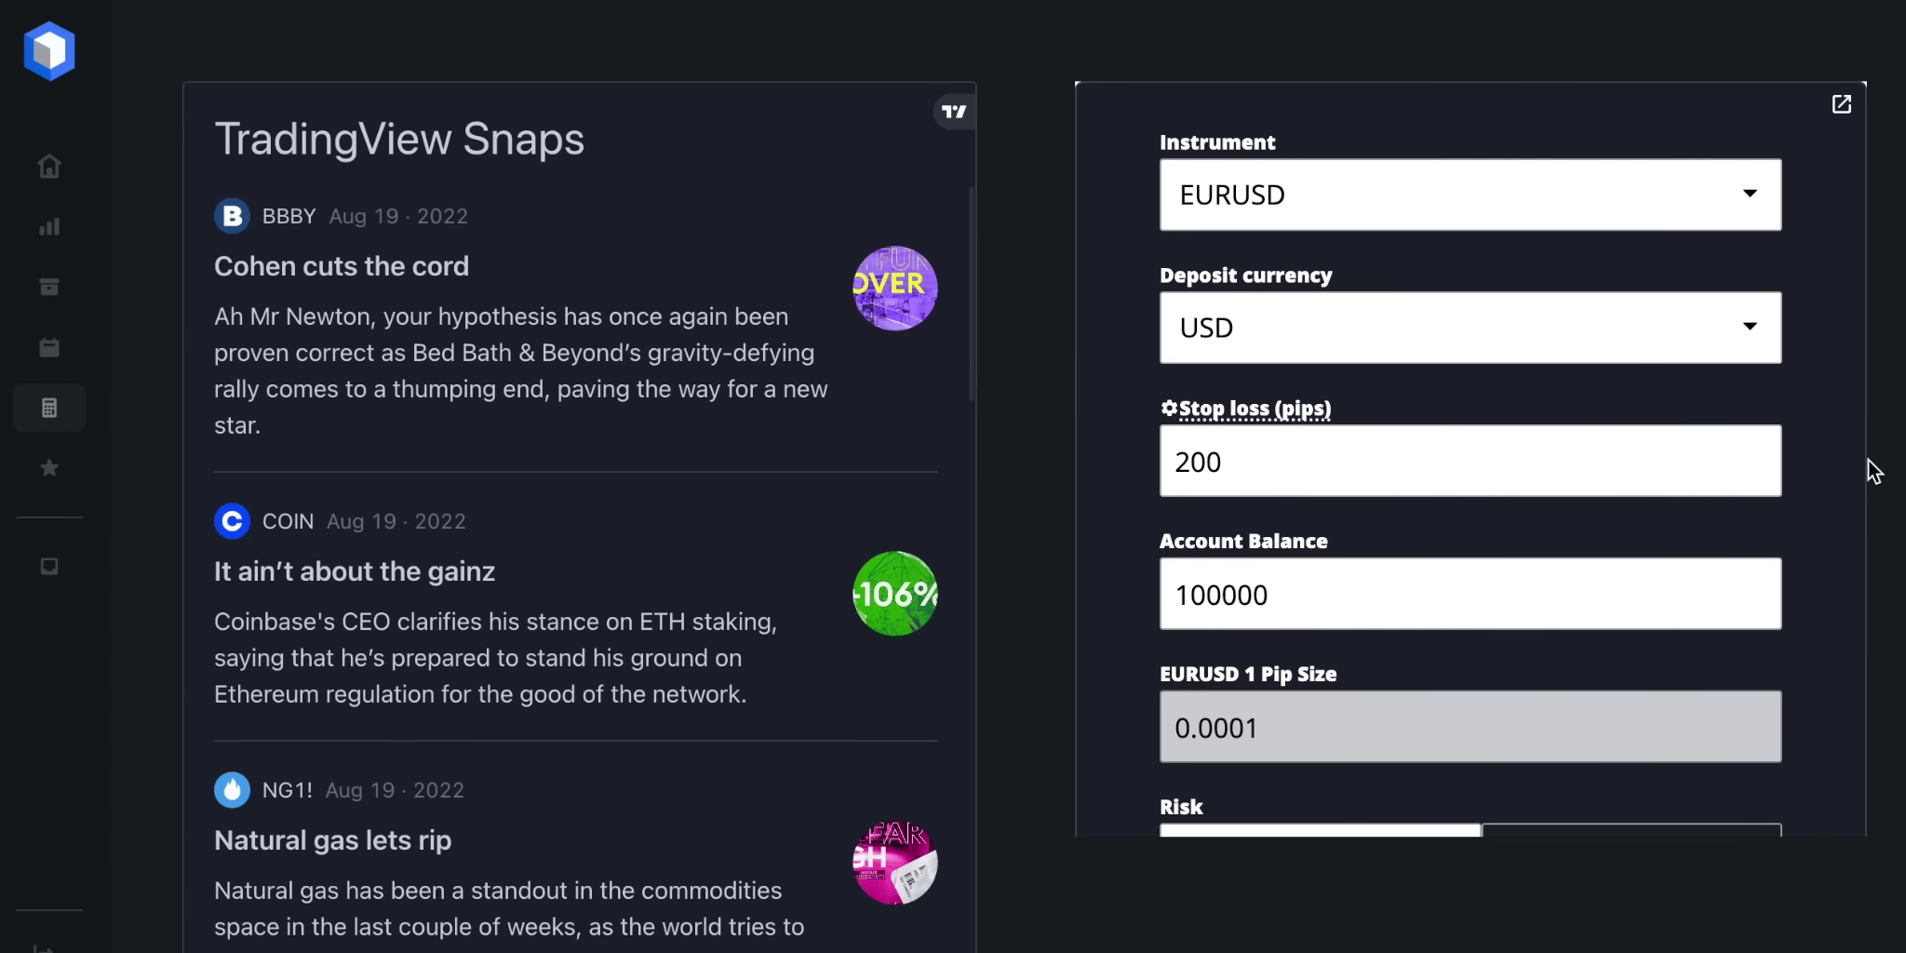
left_click(1749, 207)
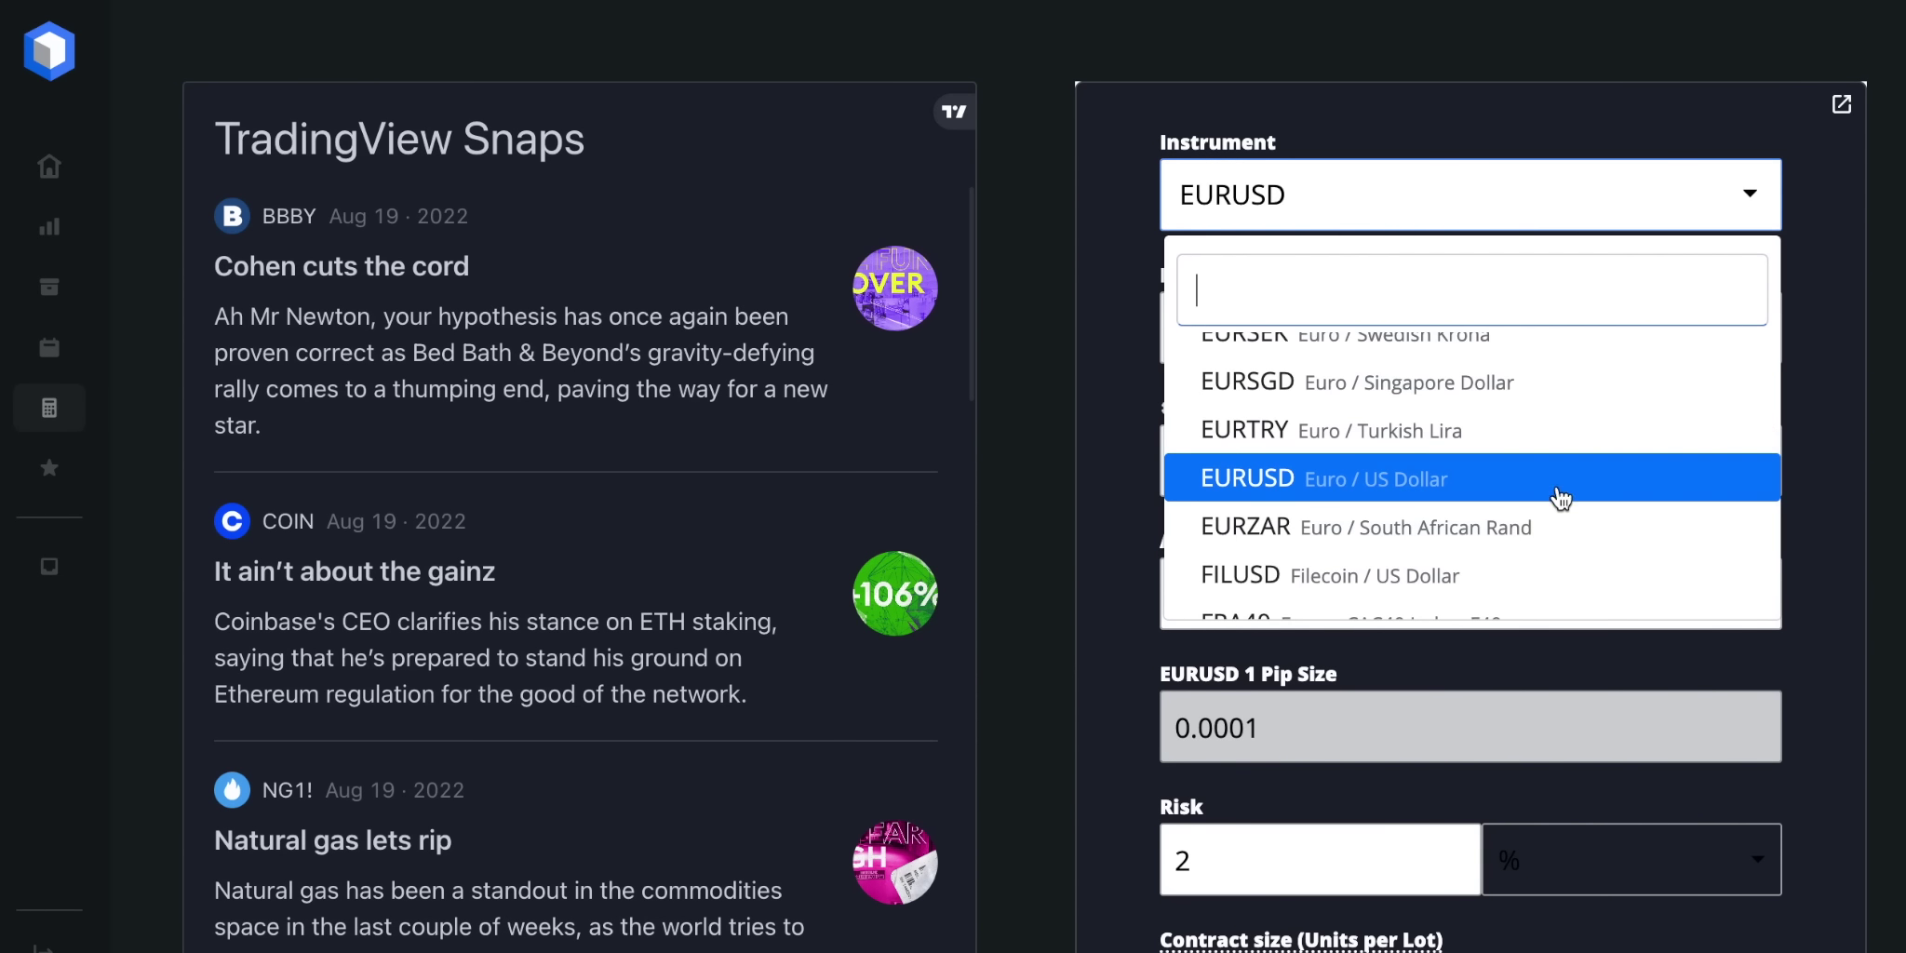
scroll(1437, 498, "down", 20)
left_click(1844, 588)
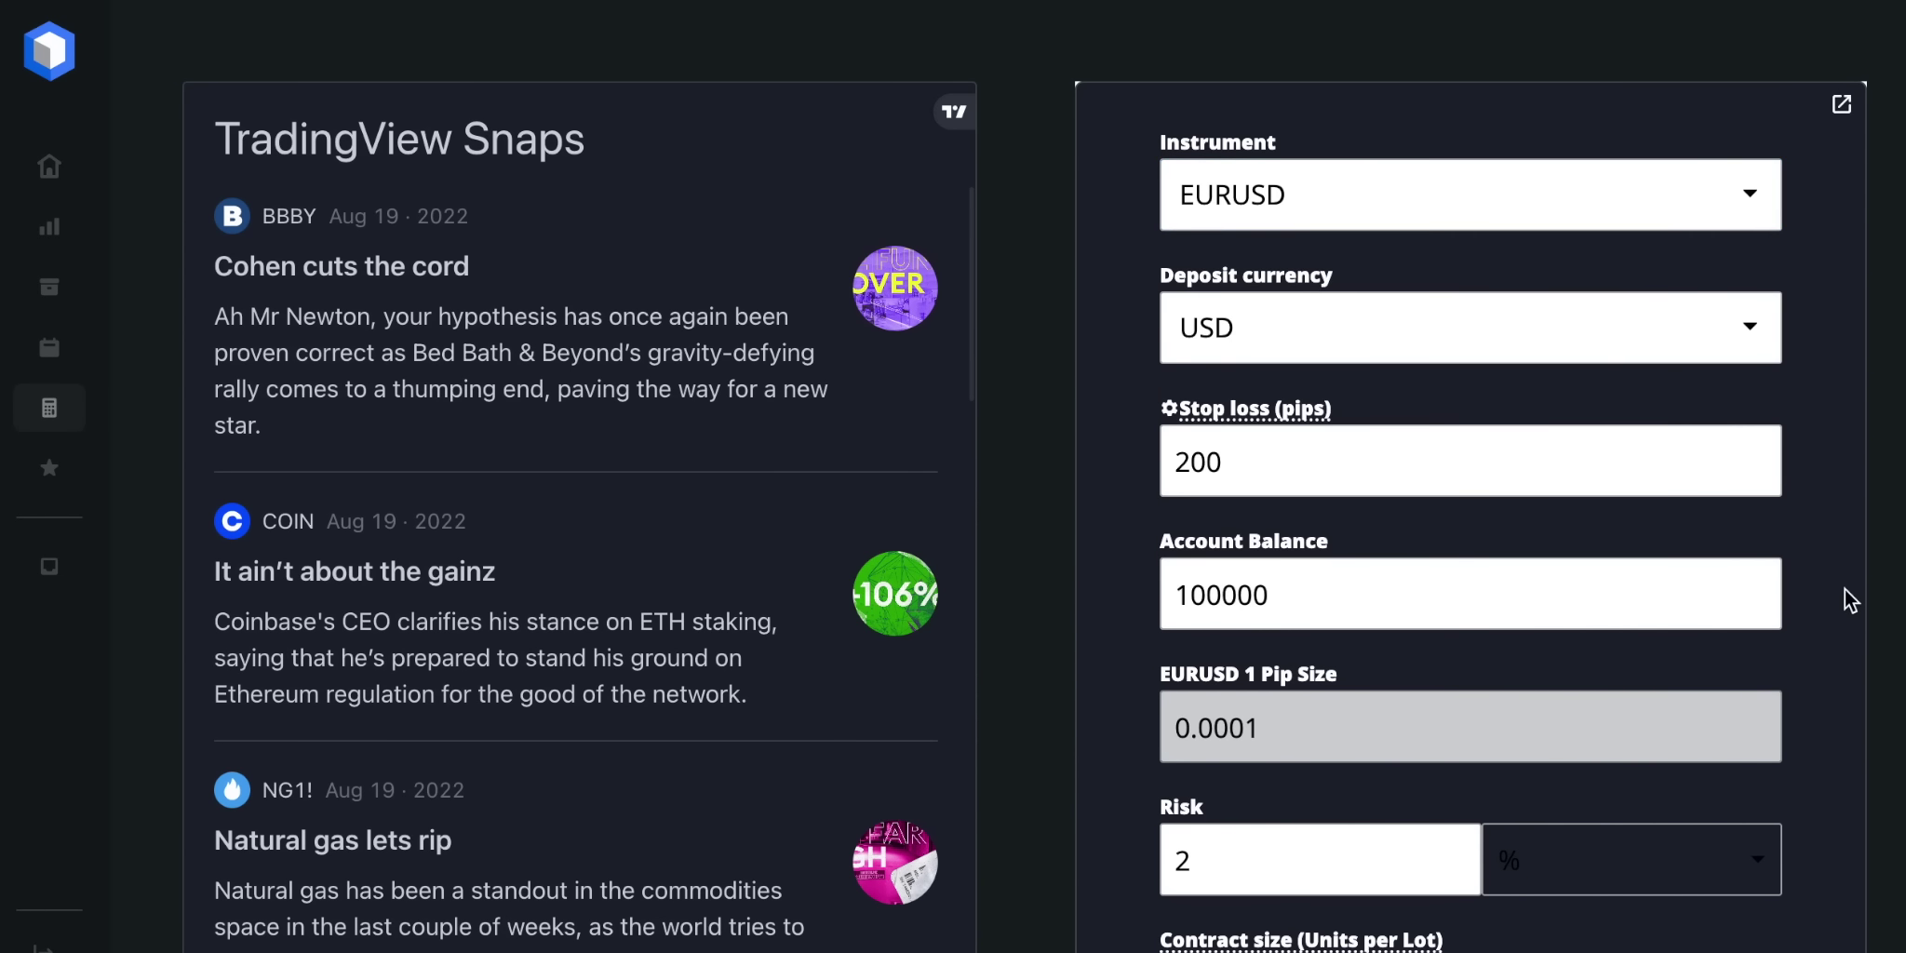
- Open the PnL Calendar, view the entry form for August 9, 2022, and close it without saving
left_click(51, 353)
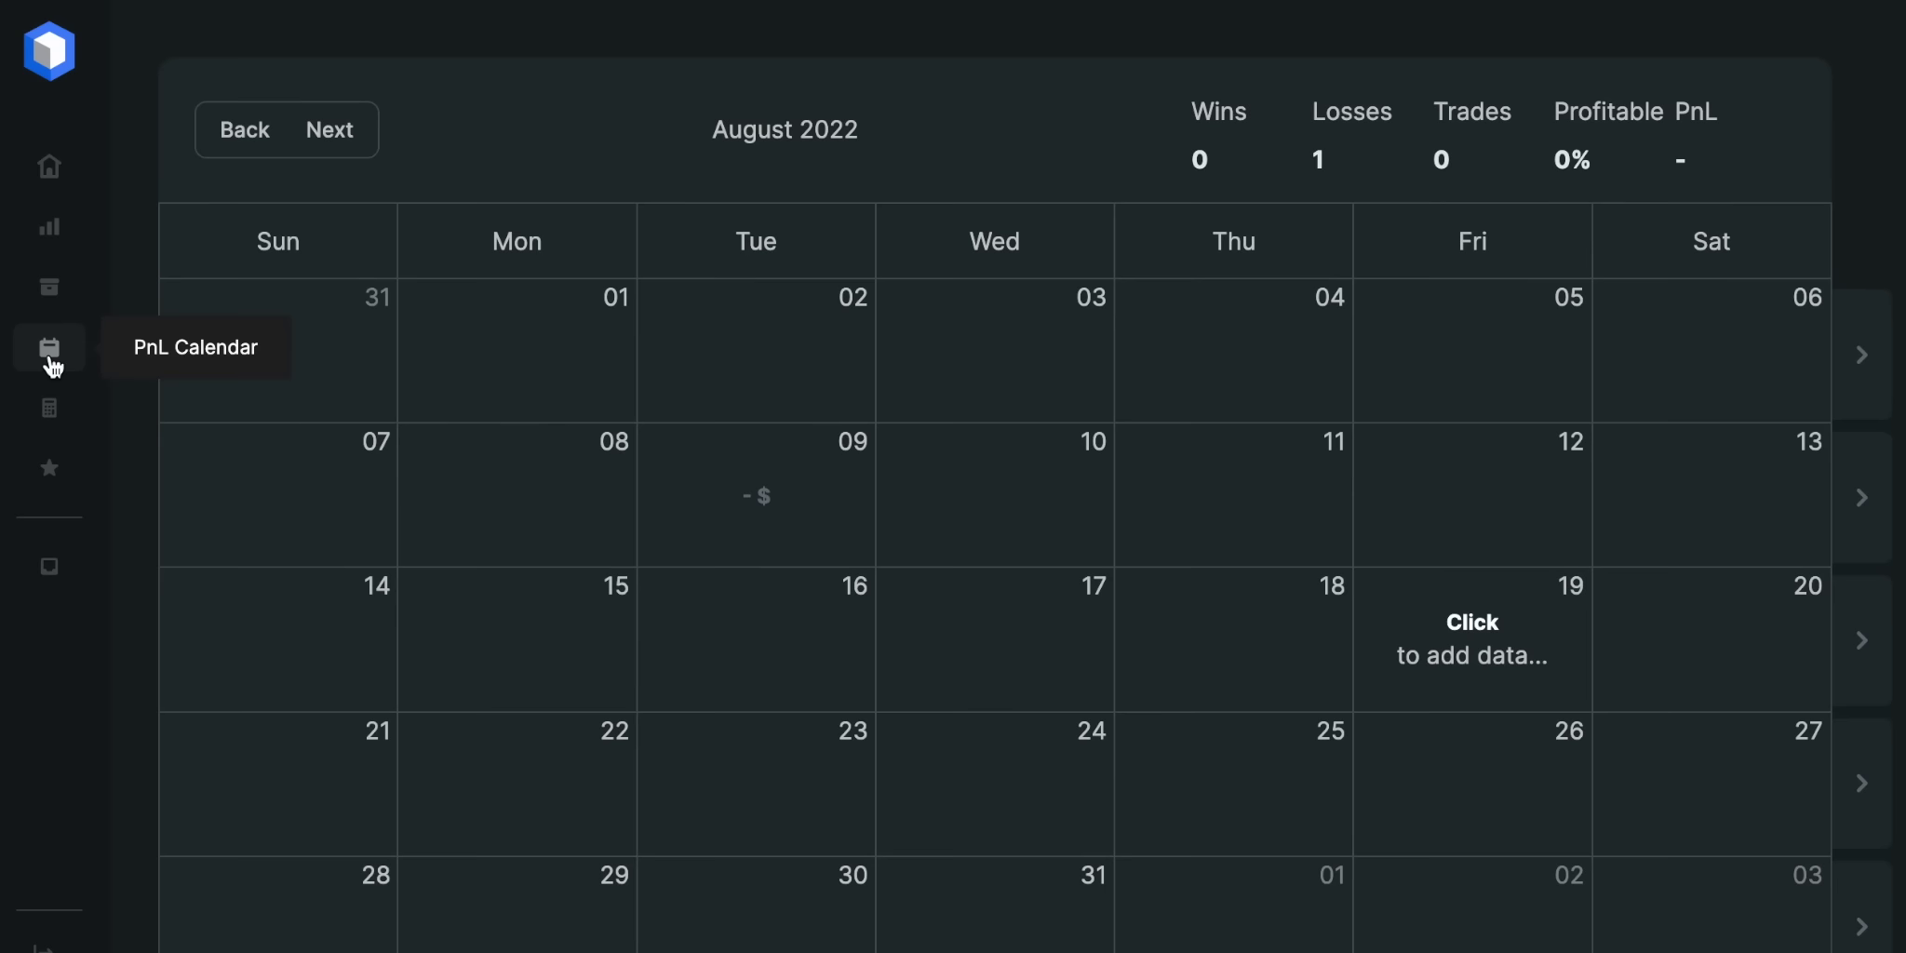
left_click(749, 511)
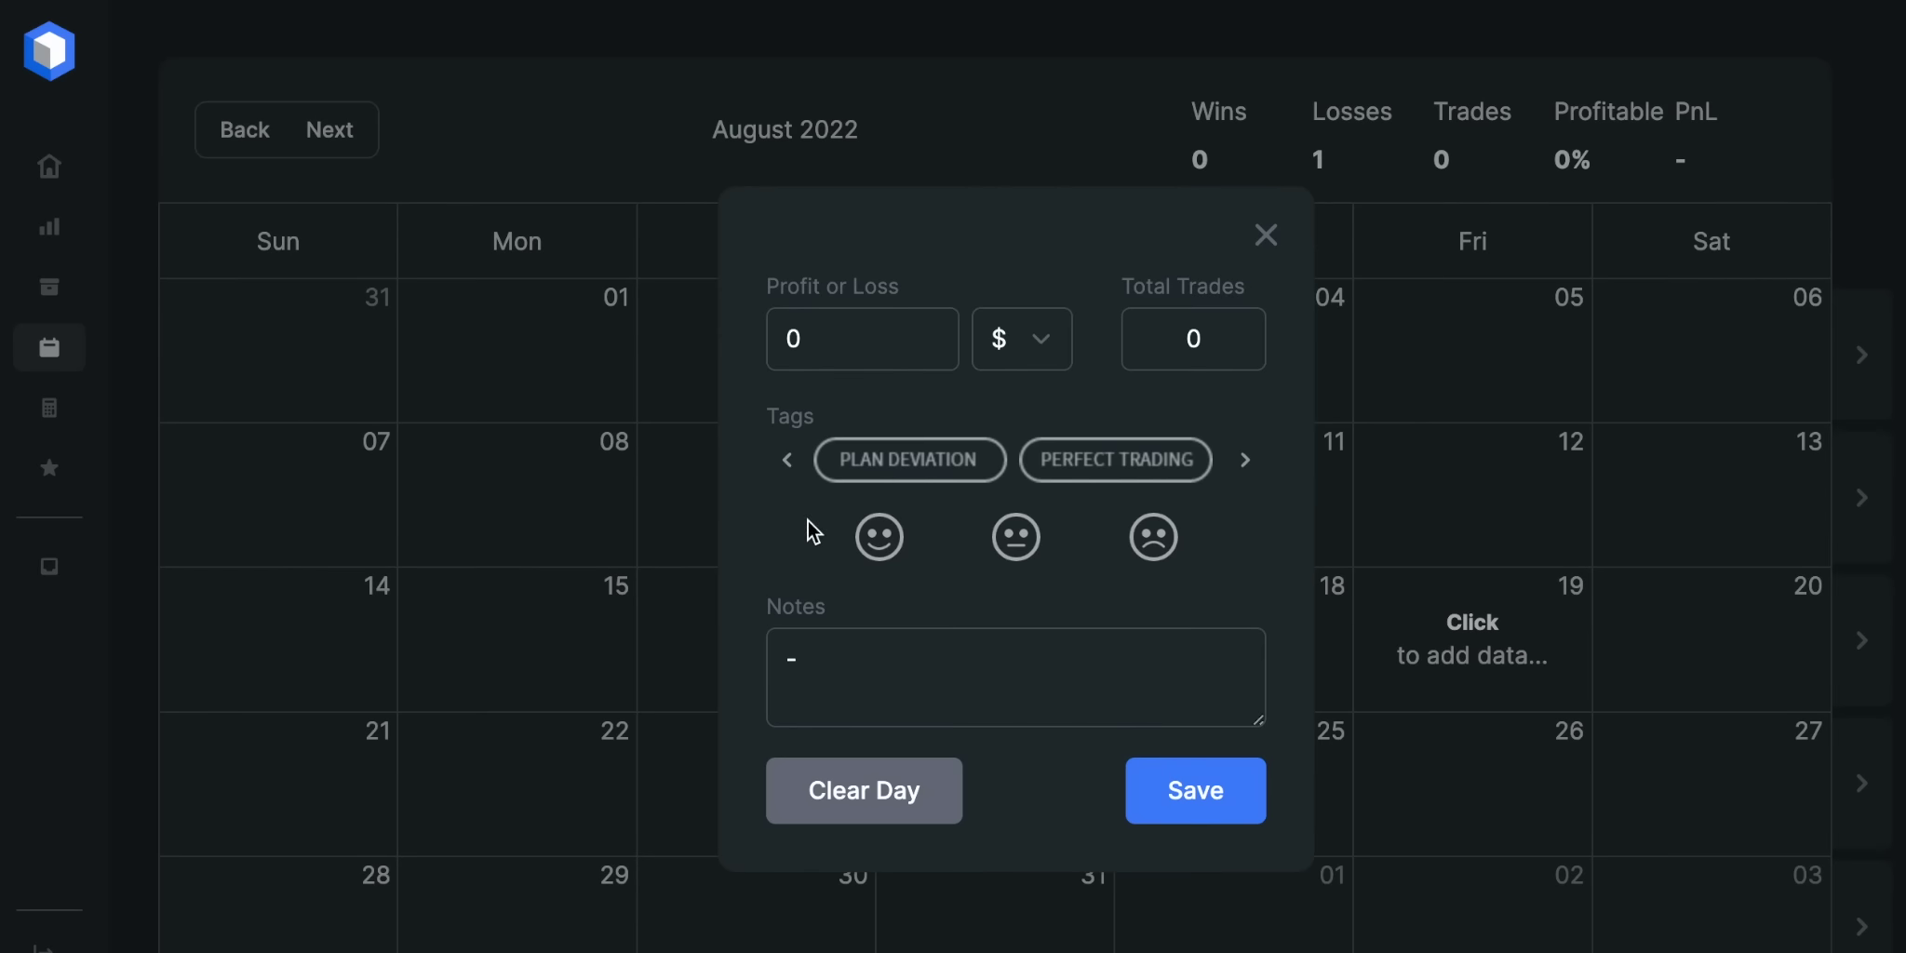
left_click(1257, 244)
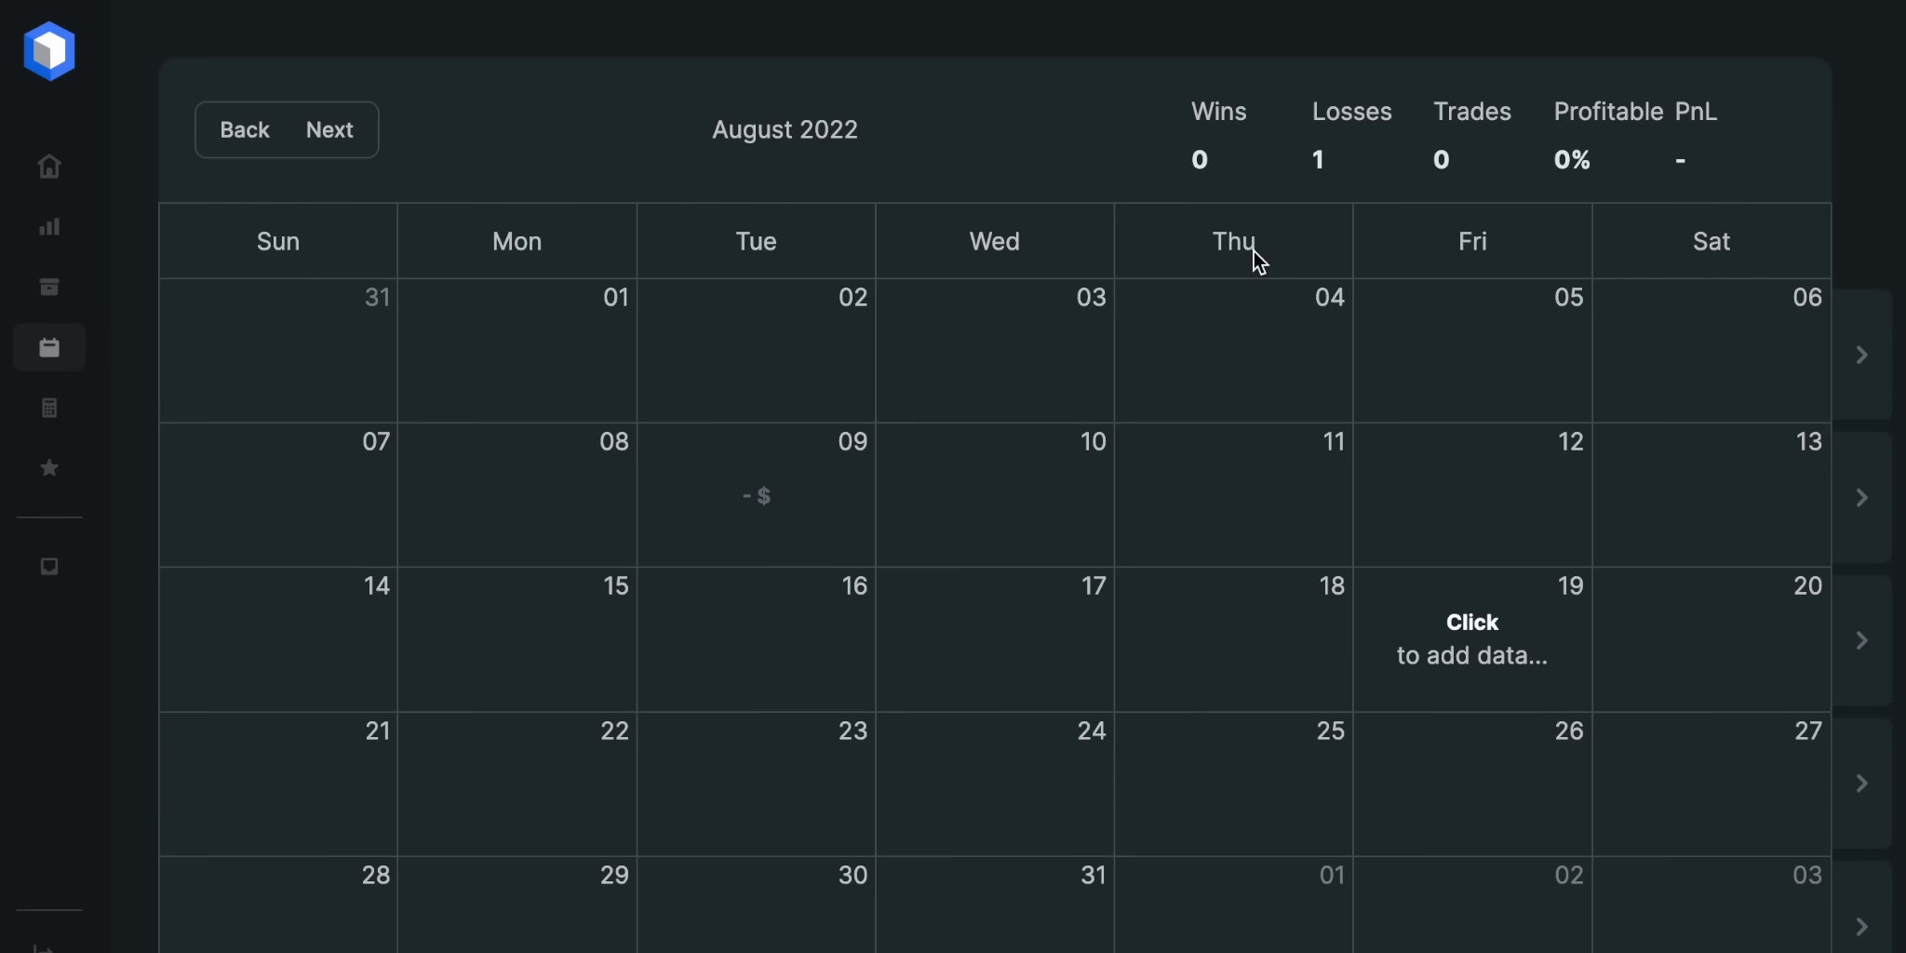
- Open the indicator leaderboards and review the indicators ranked by winrate
left_click(46, 470)
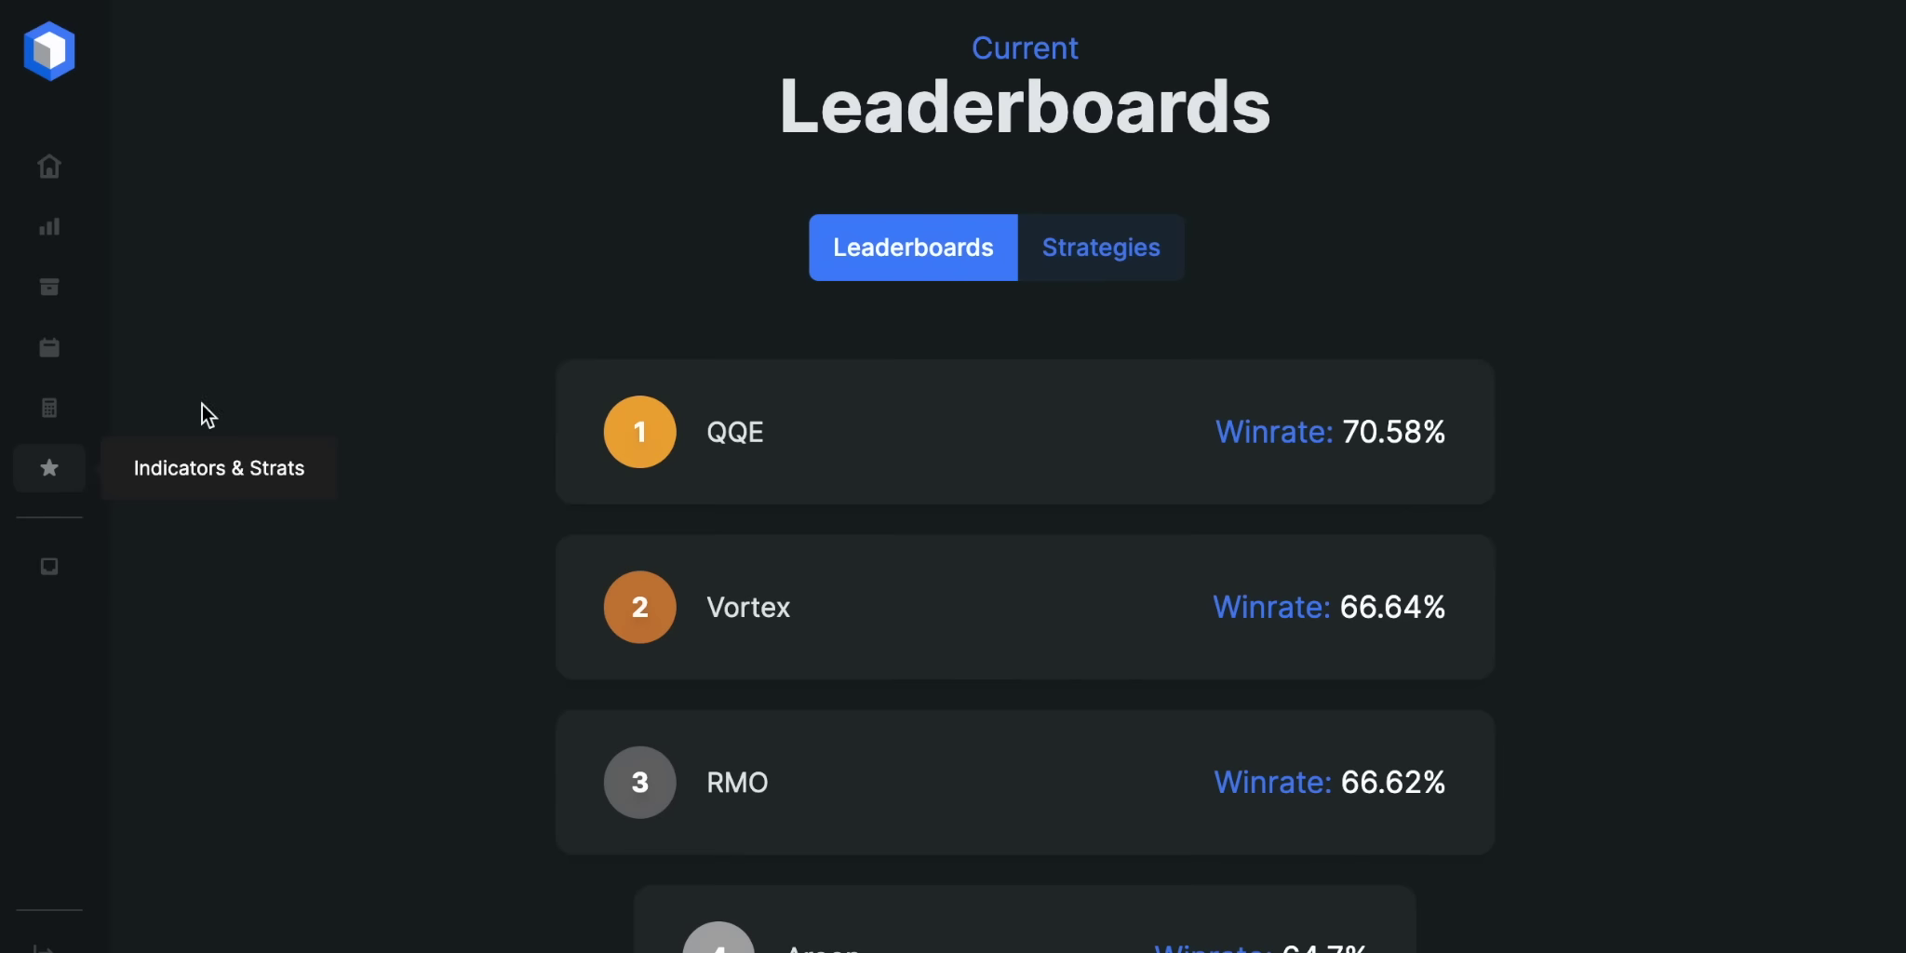
scroll(842, 413, "down", 3)
scroll(848, 412, "down", 3)
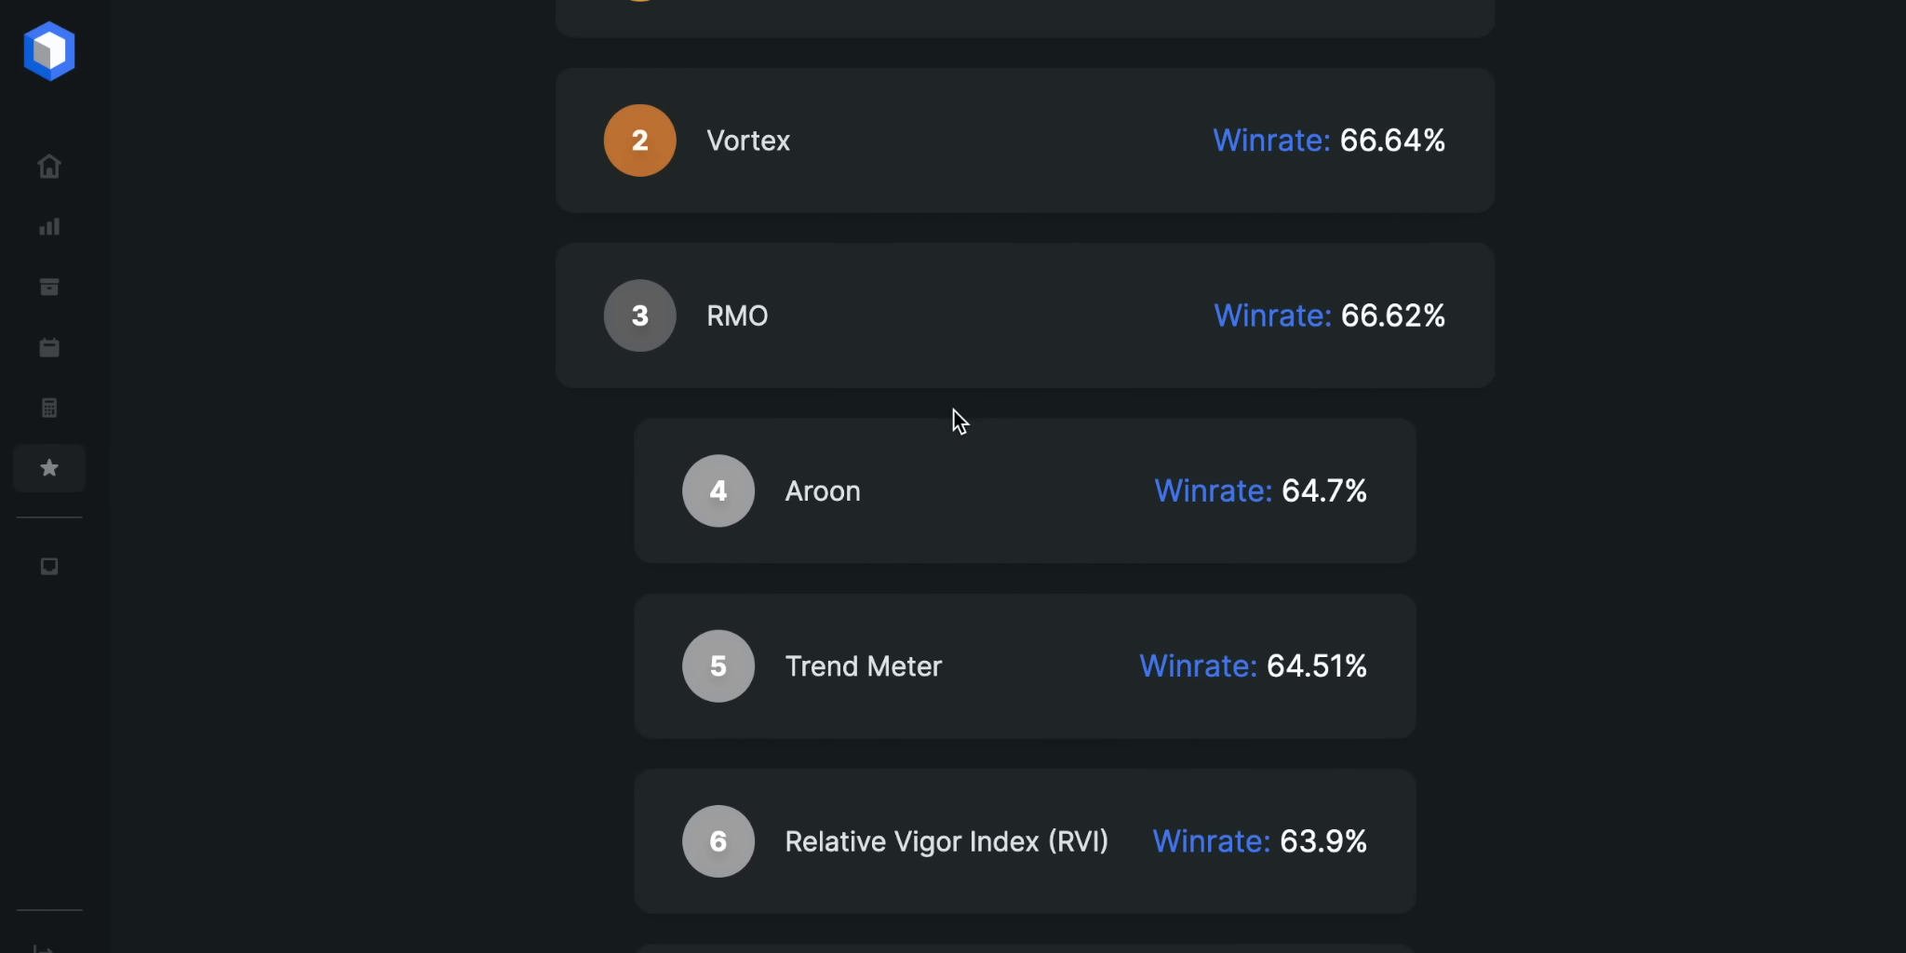
left_click(936, 341)
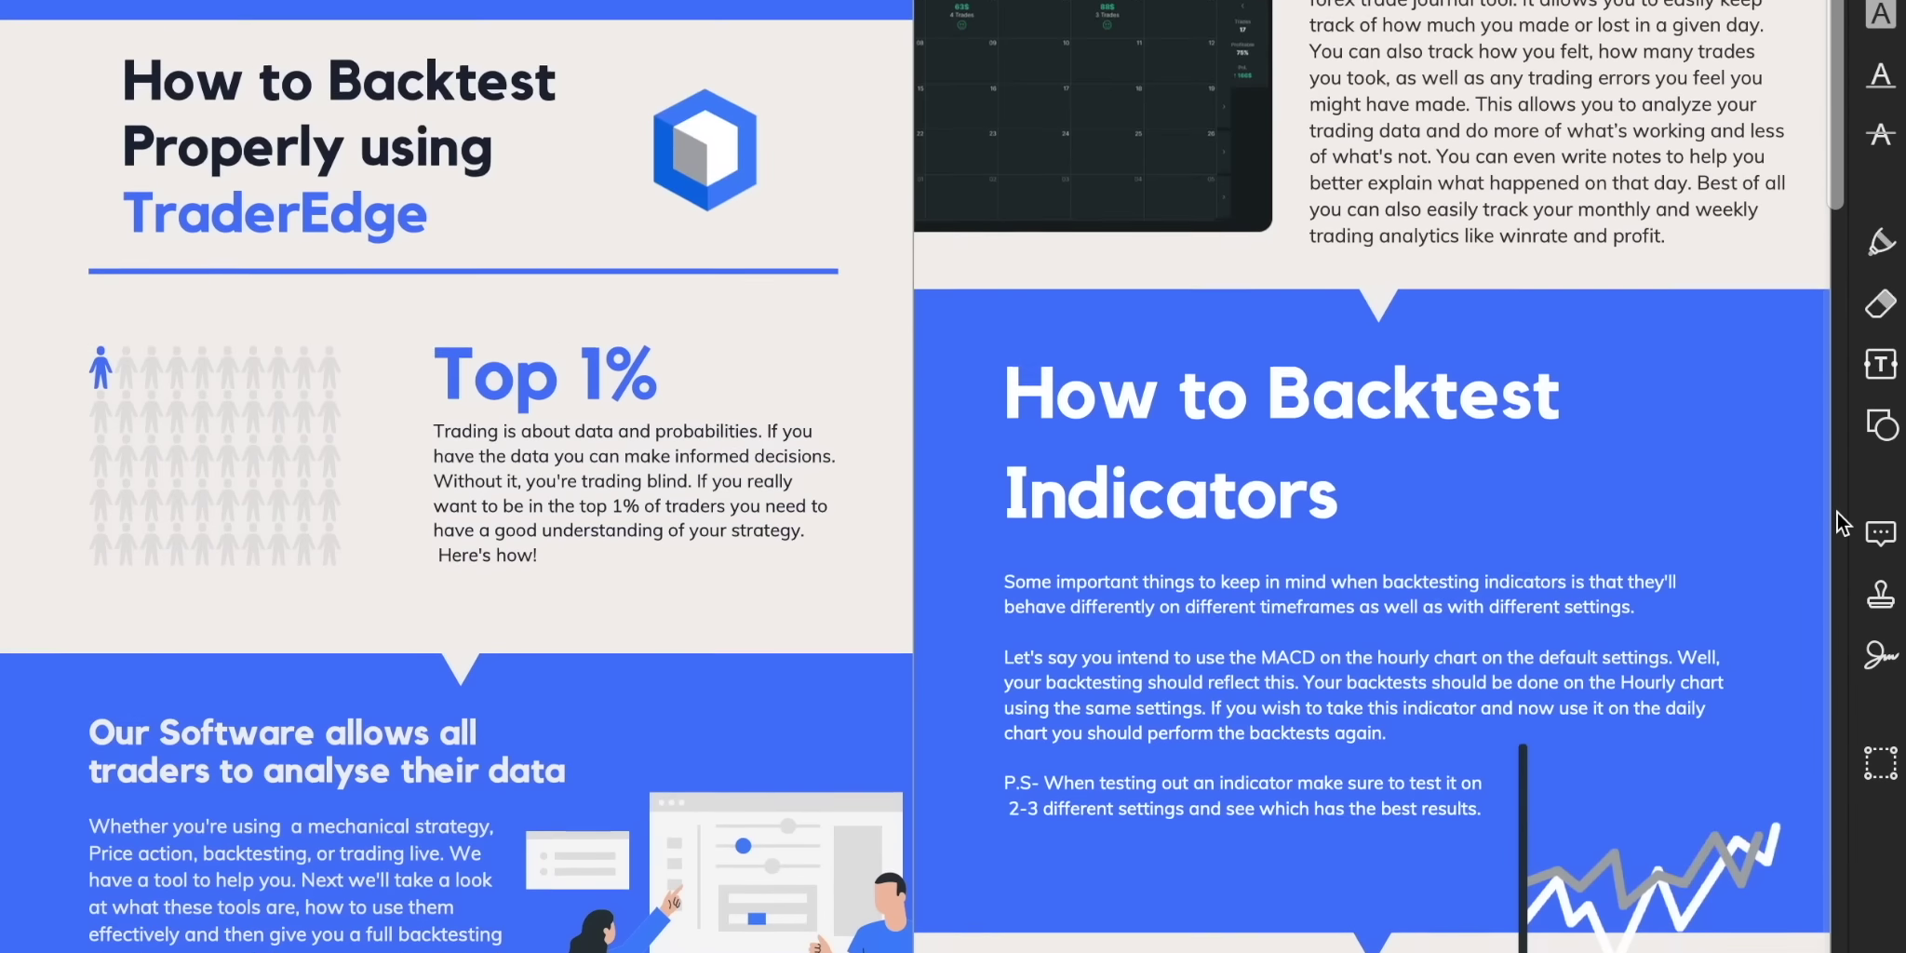
- Read through the TraderEdge backtesting guide, covering its tools and the steps for backtesting indicators
scroll(1841, 523, "down", 5)
scroll(1841, 523, "down", 5)
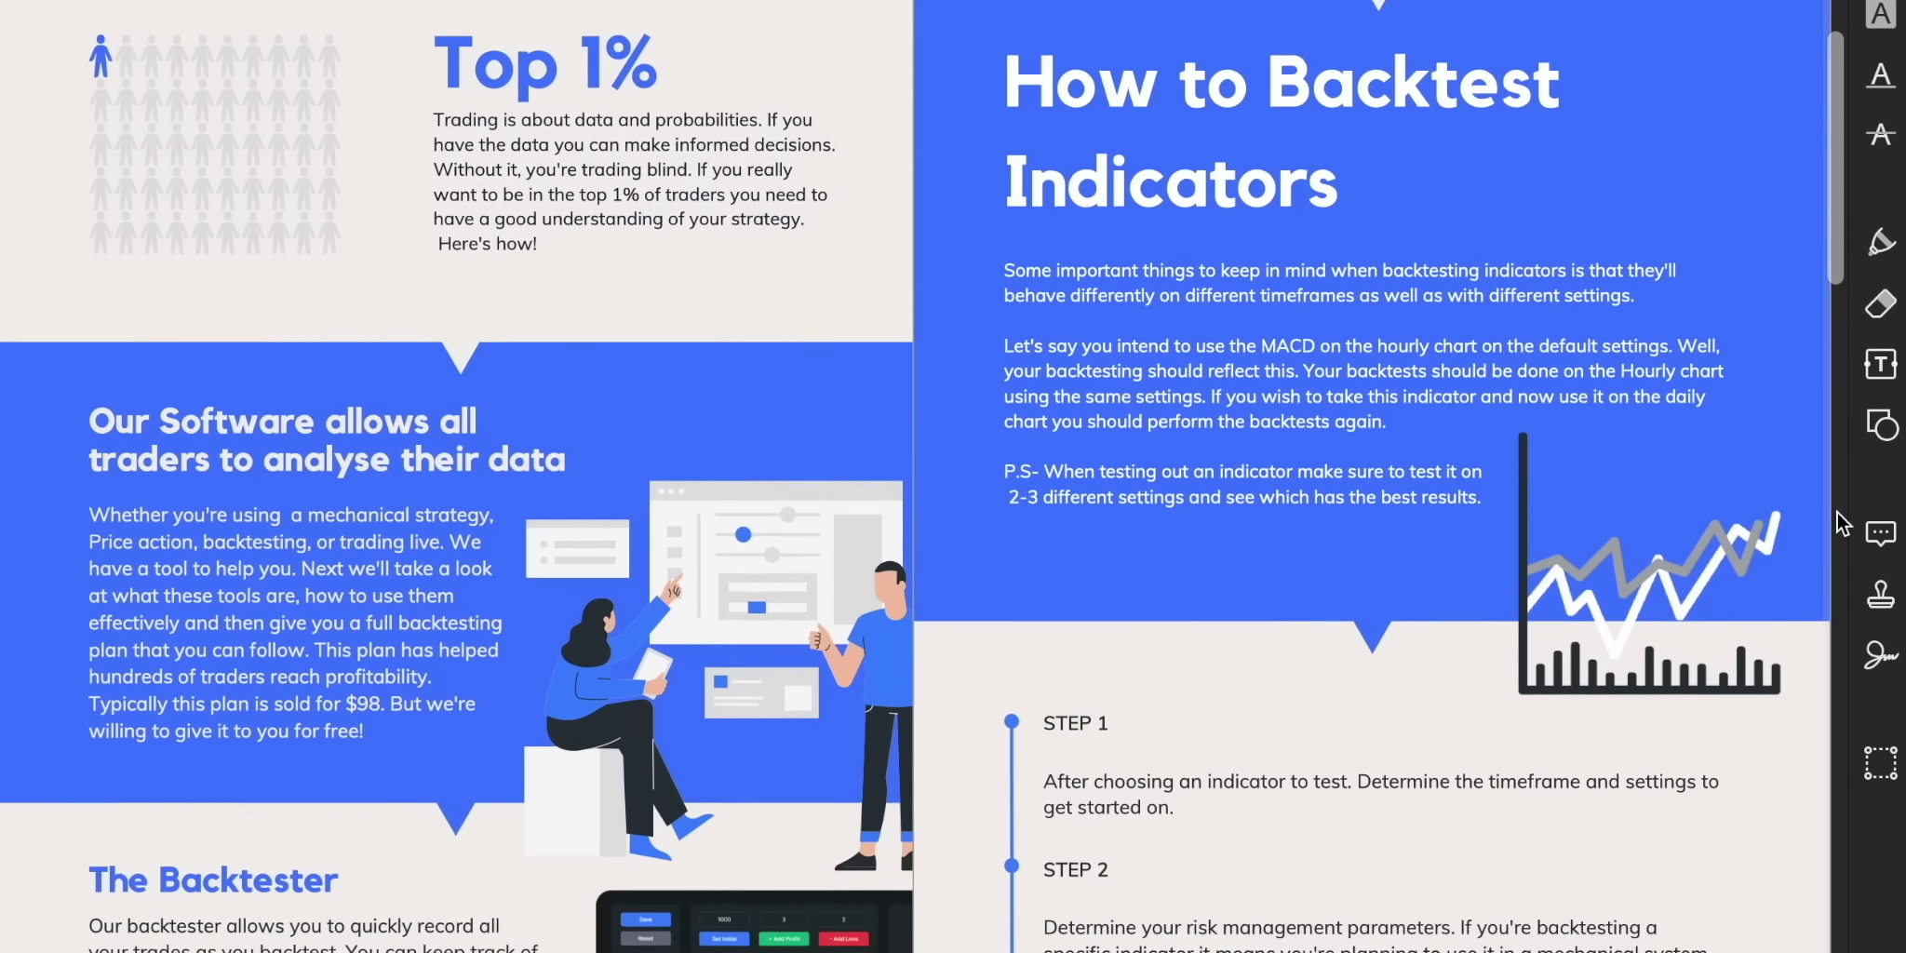
scroll(1836, 511, "down", 5)
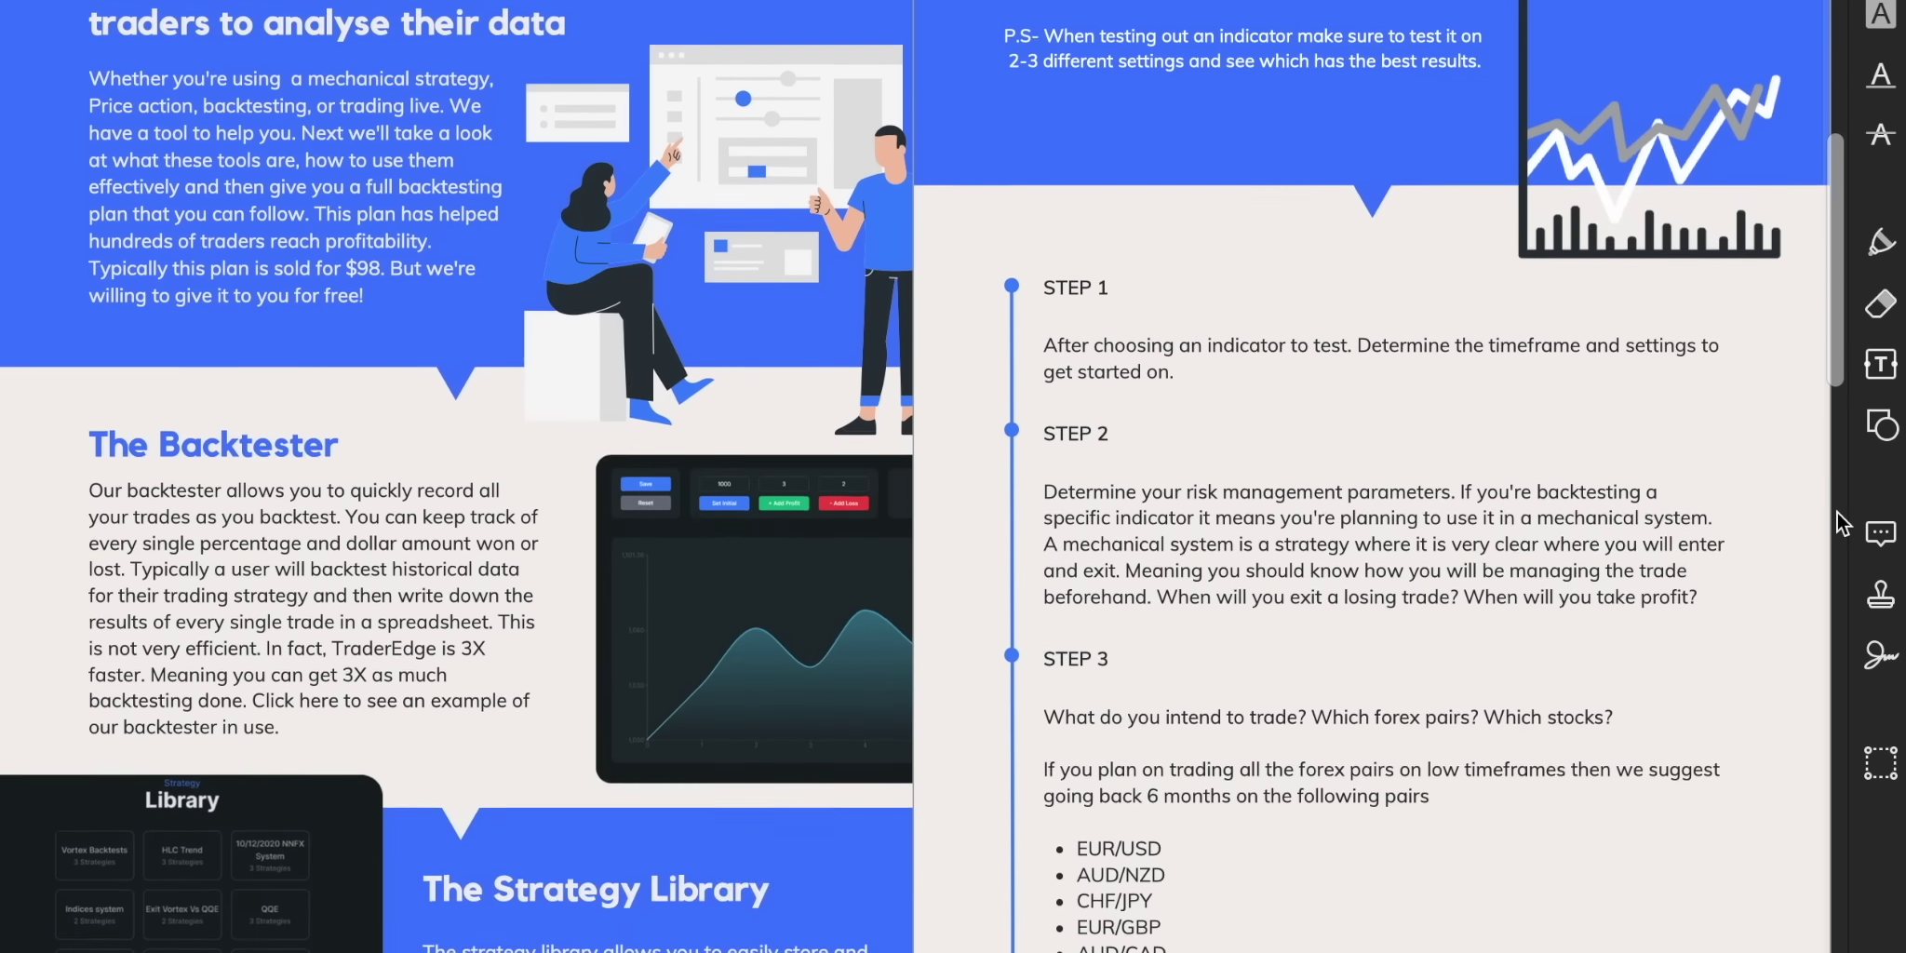
scroll(1836, 511, "down", 10)
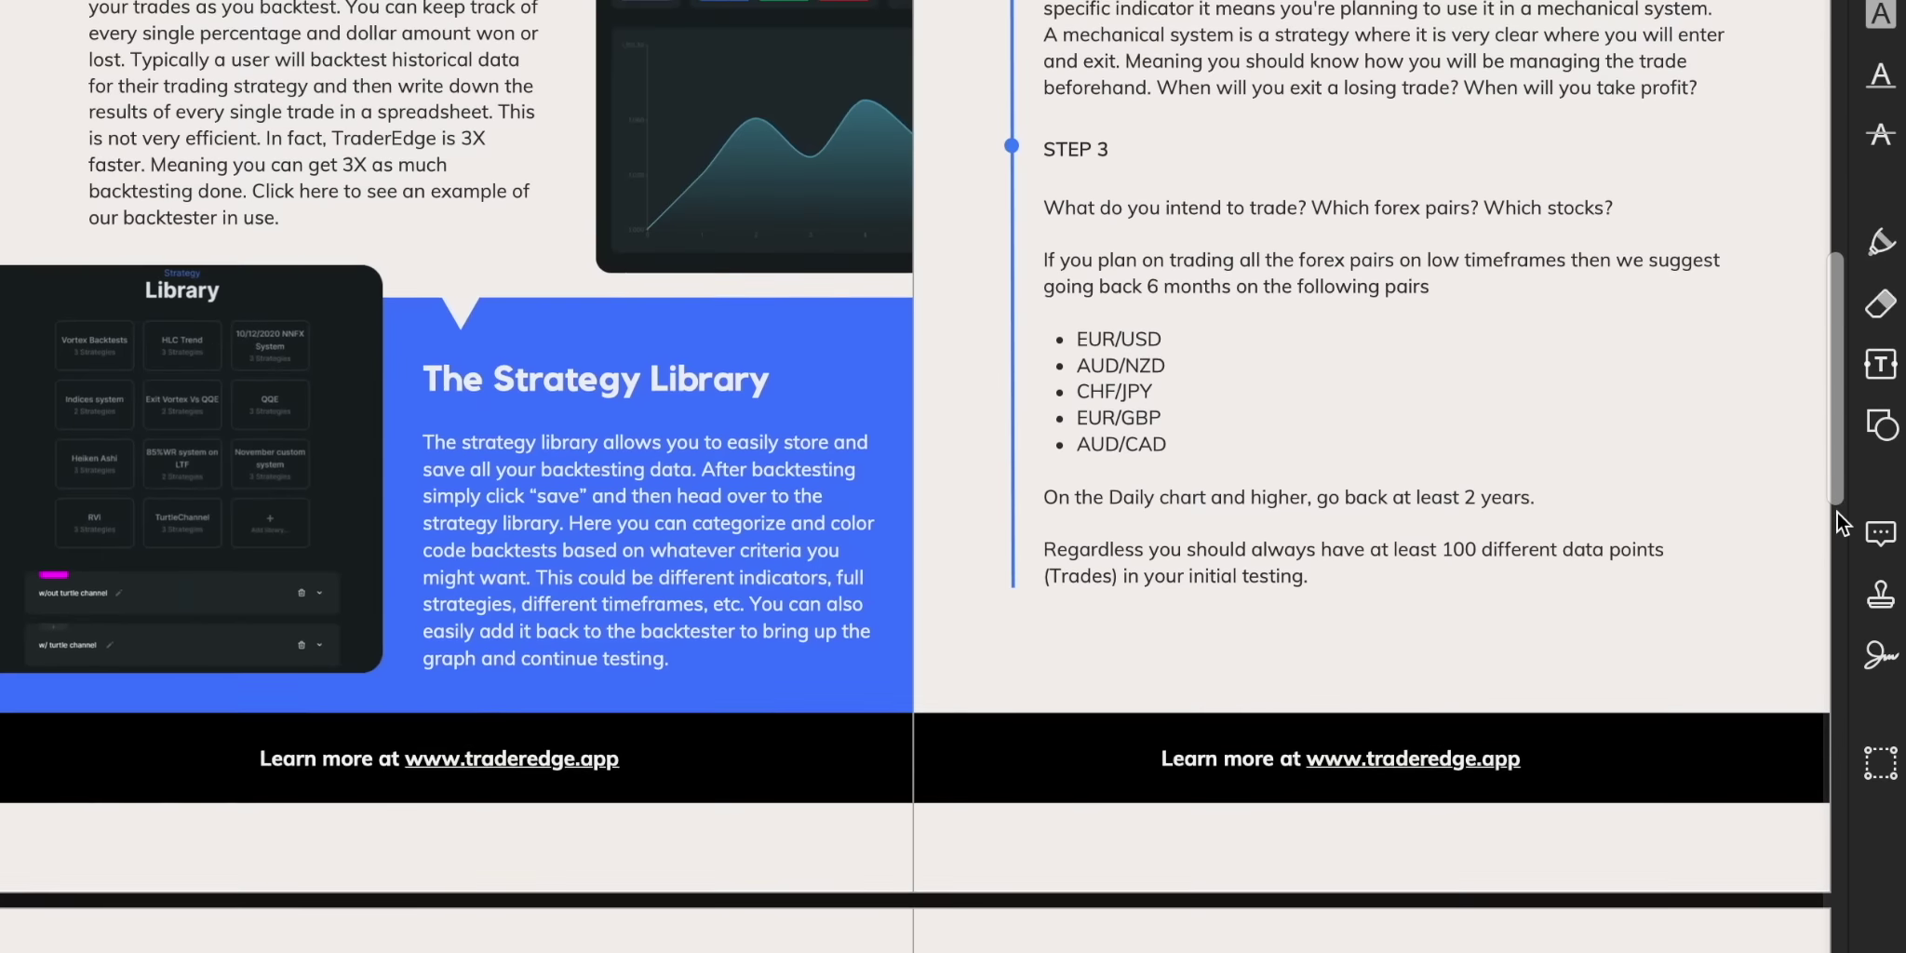
scroll(1831, 436, "down", 3)
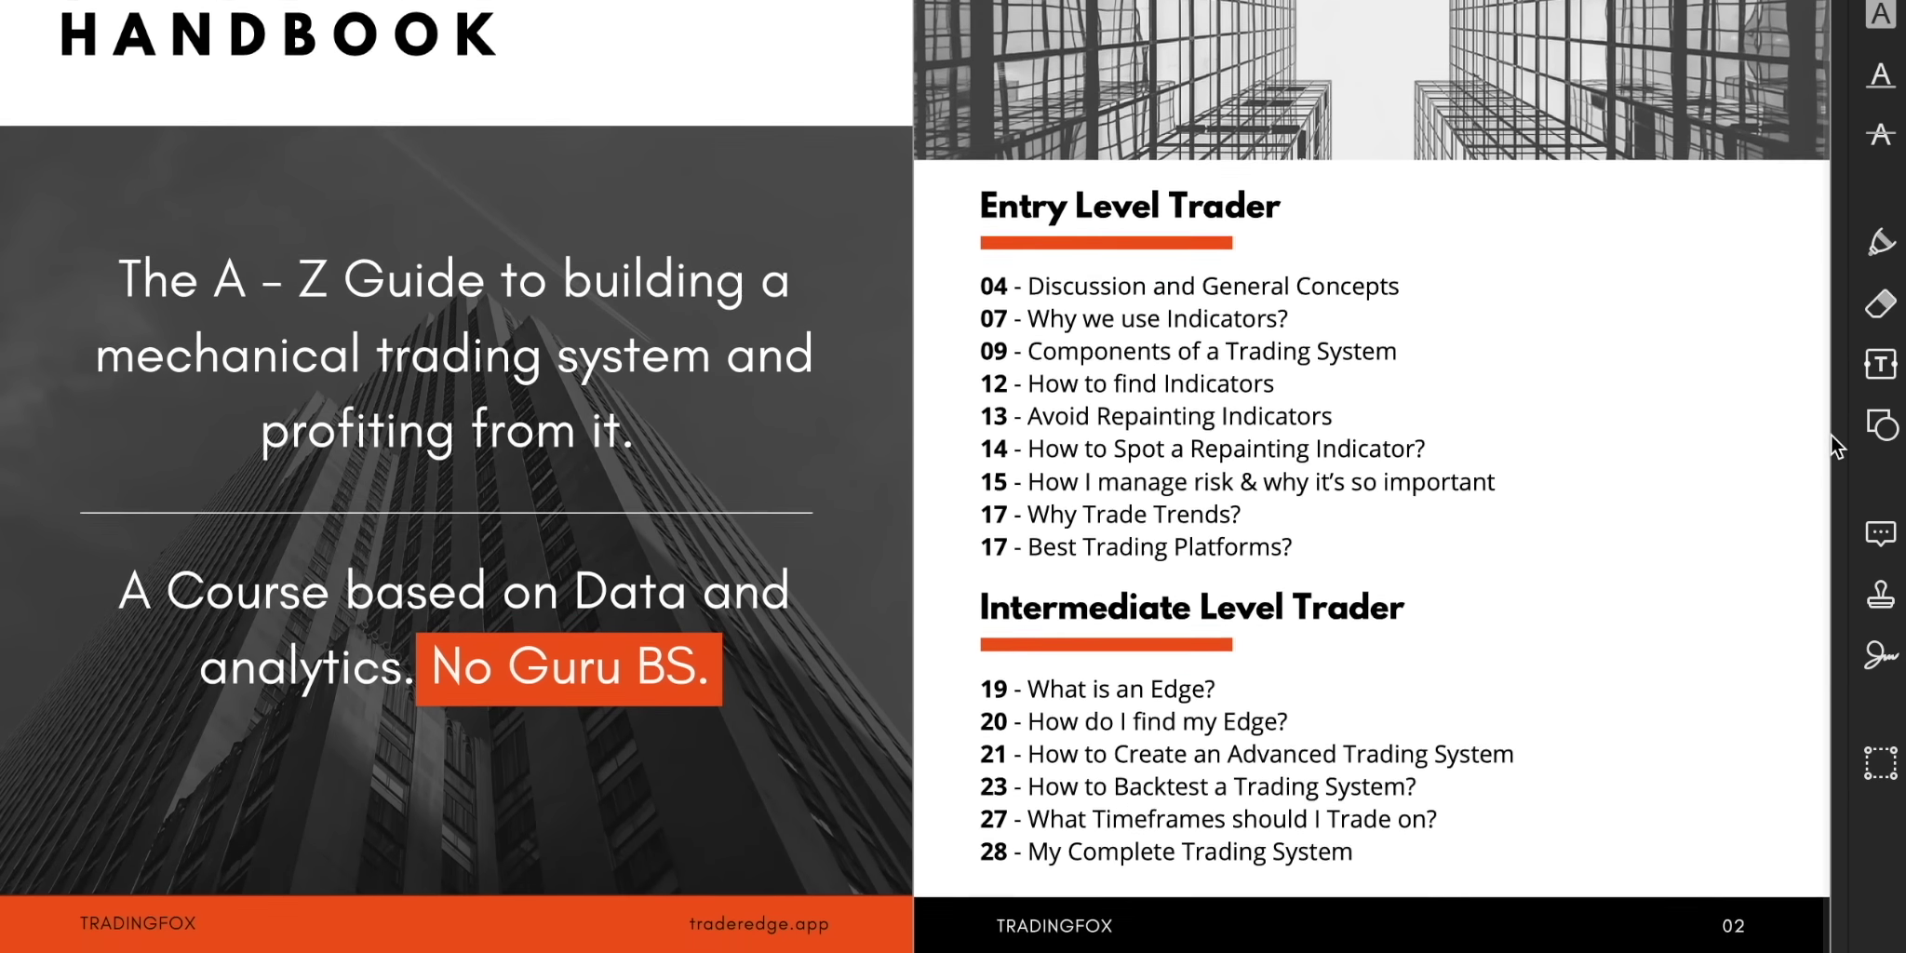
- Look through the trading handbook's table of contents from the entry level to the advanced level chapters
scroll(1829, 434, "down", 4)
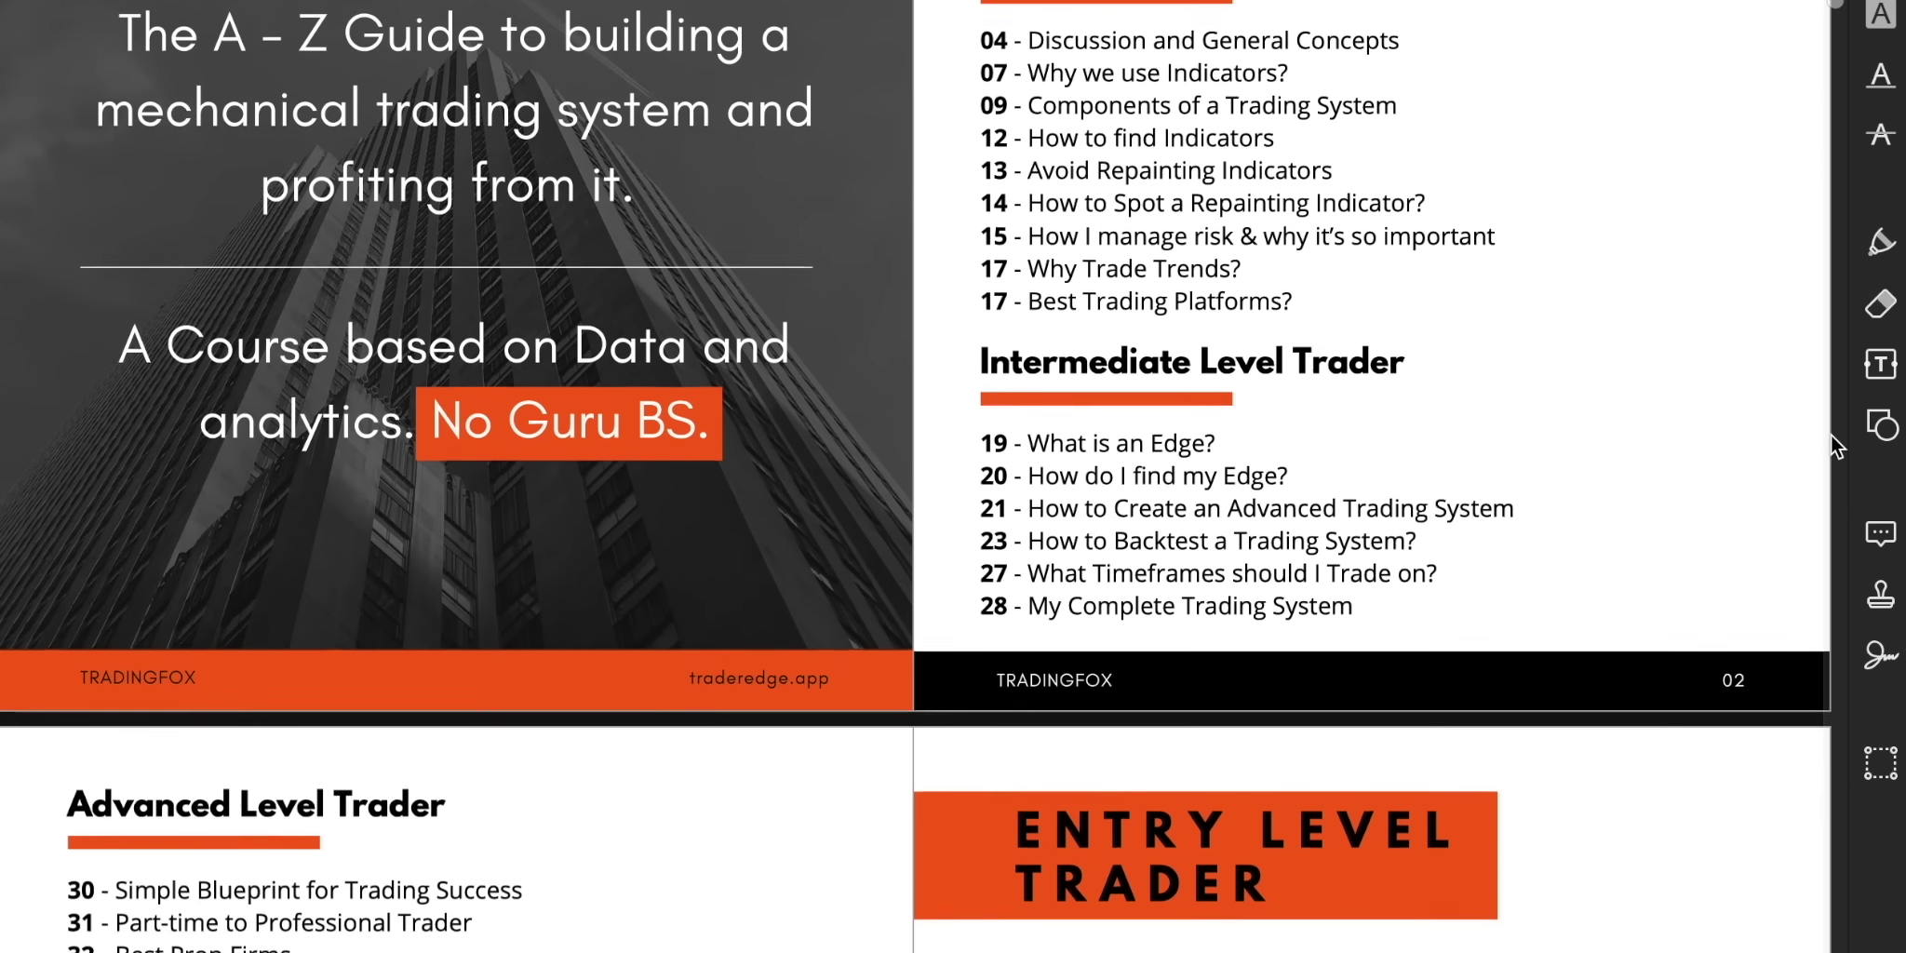
scroll(1829, 434, "down", 3)
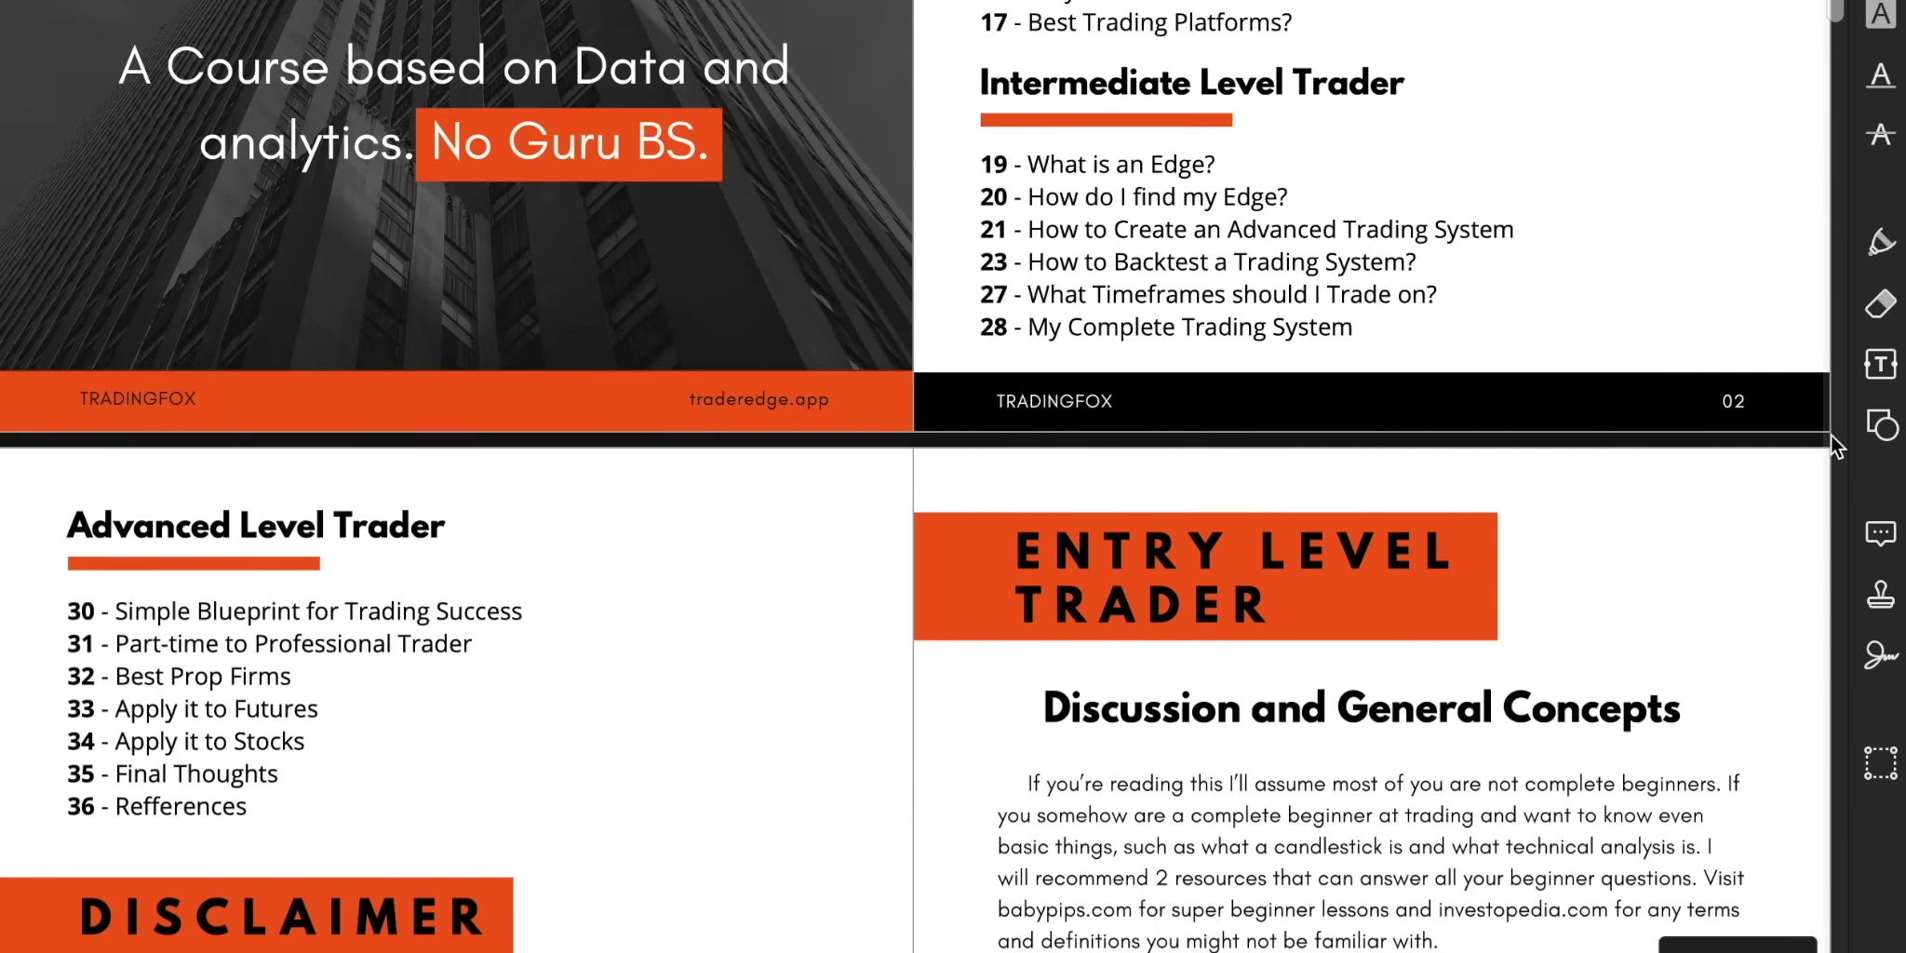
scroll(1829, 434, "down", 3)
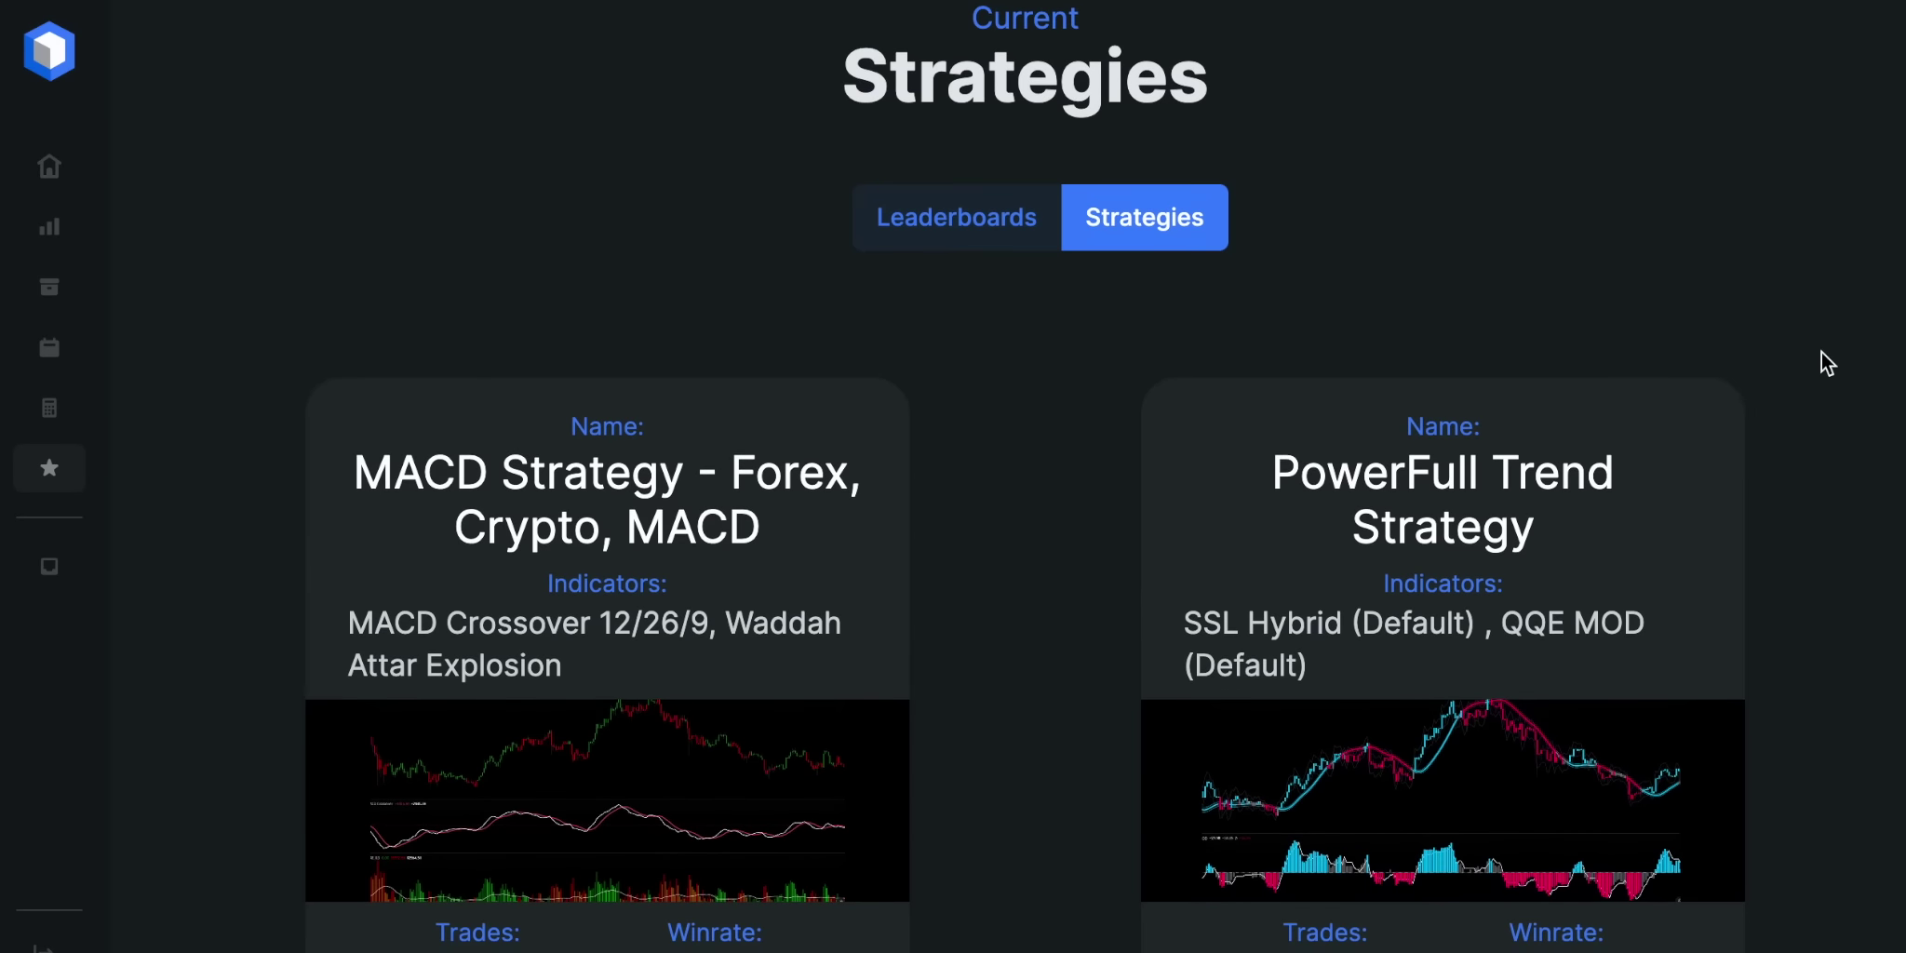
- Browse the shared strategies, examining each one's indicators, trade count, winrate and notes
scroll(1821, 352, "down", 3)
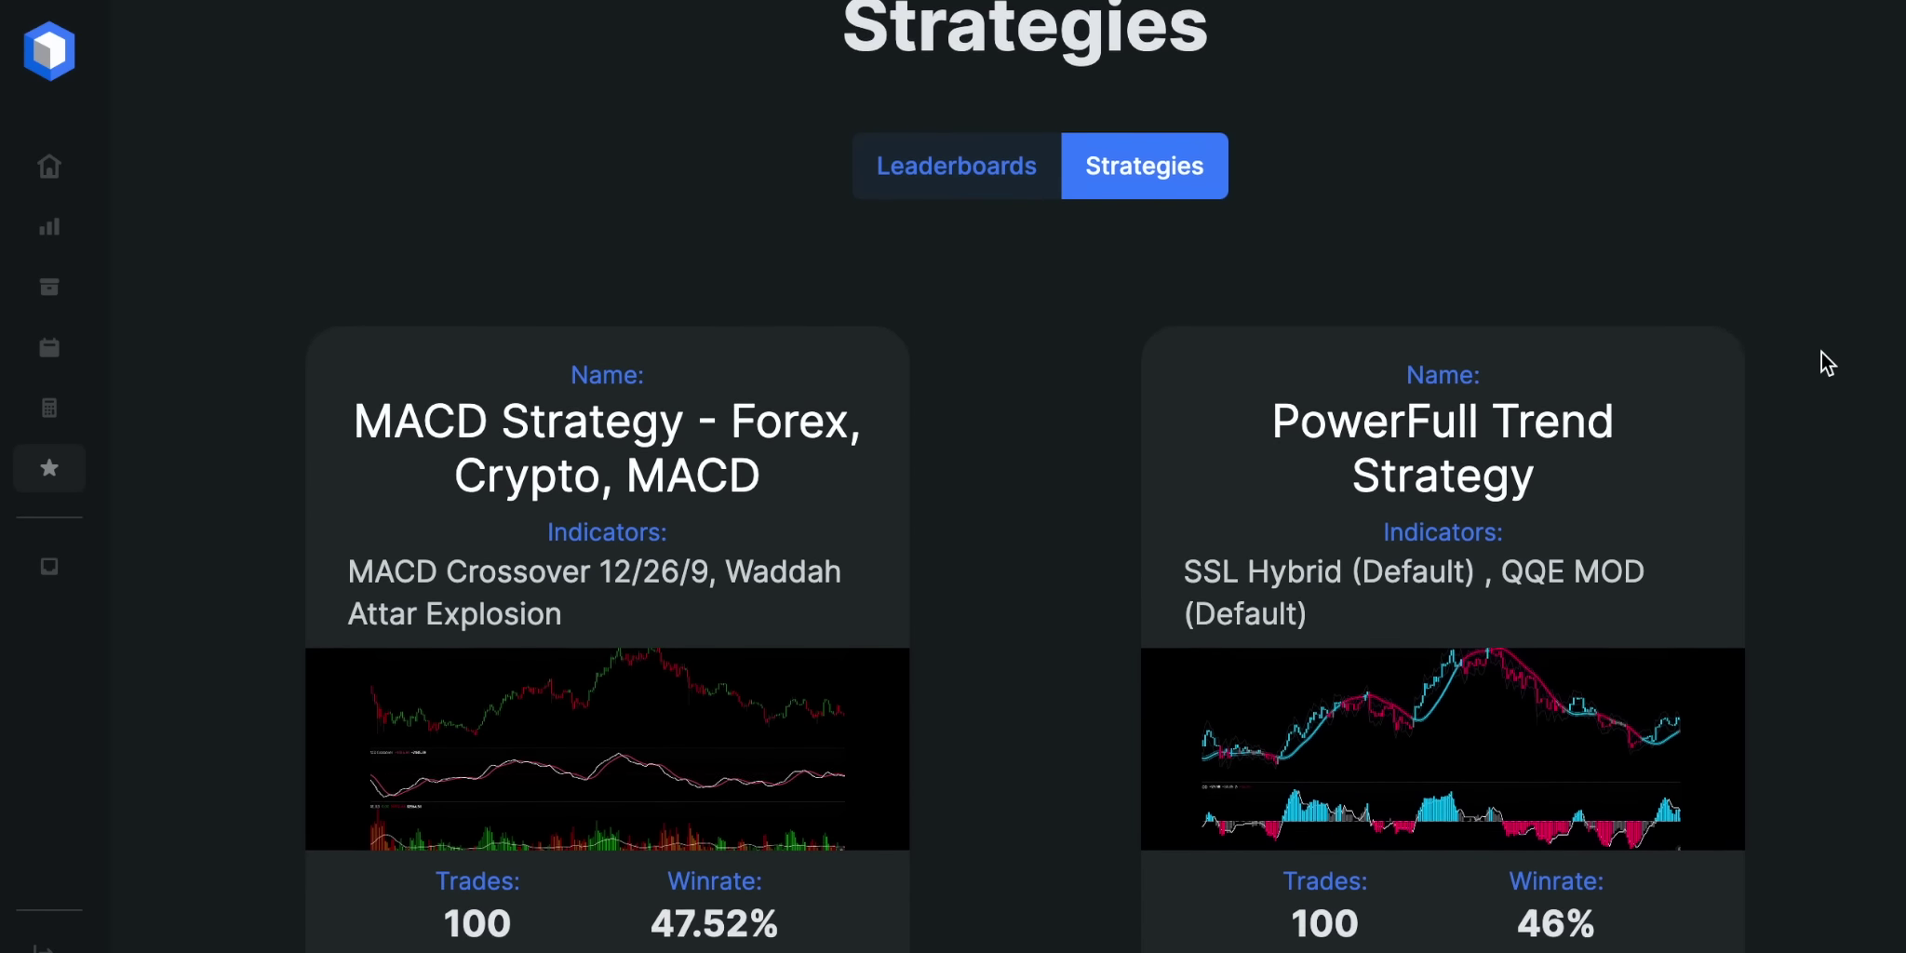
scroll(1821, 352, "down", 10)
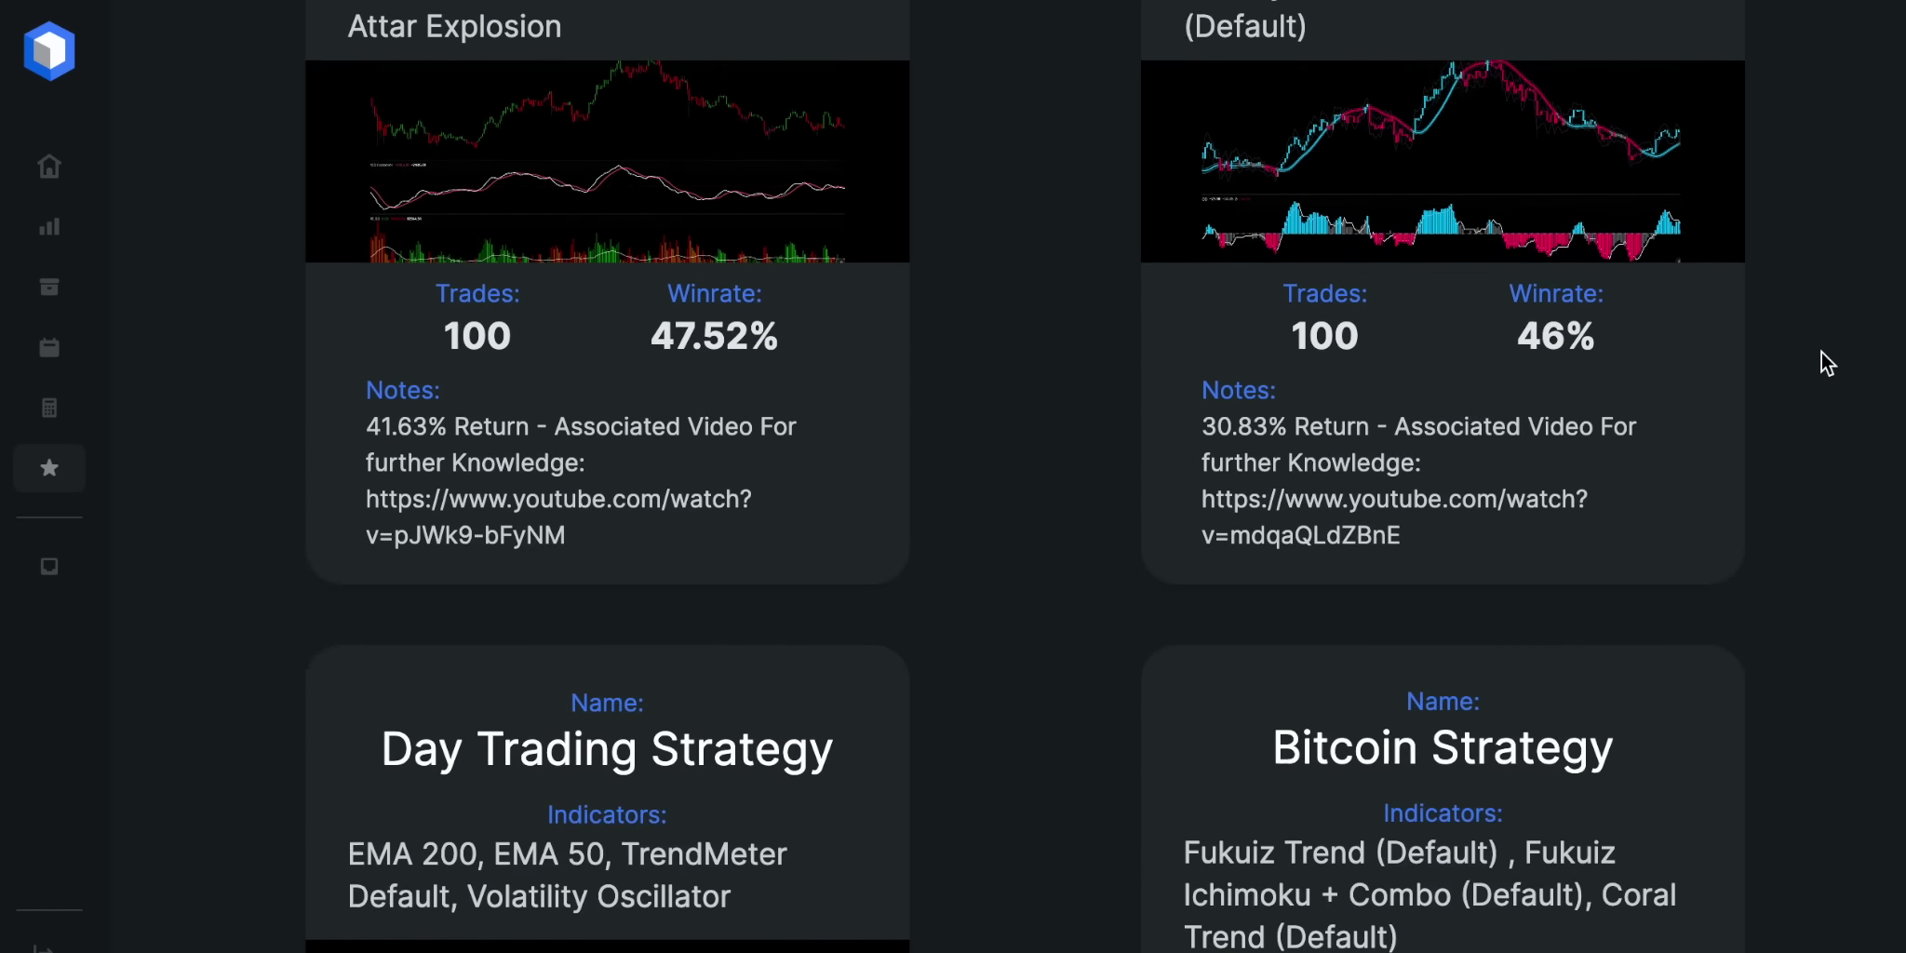
scroll(1821, 352, "down", 7)
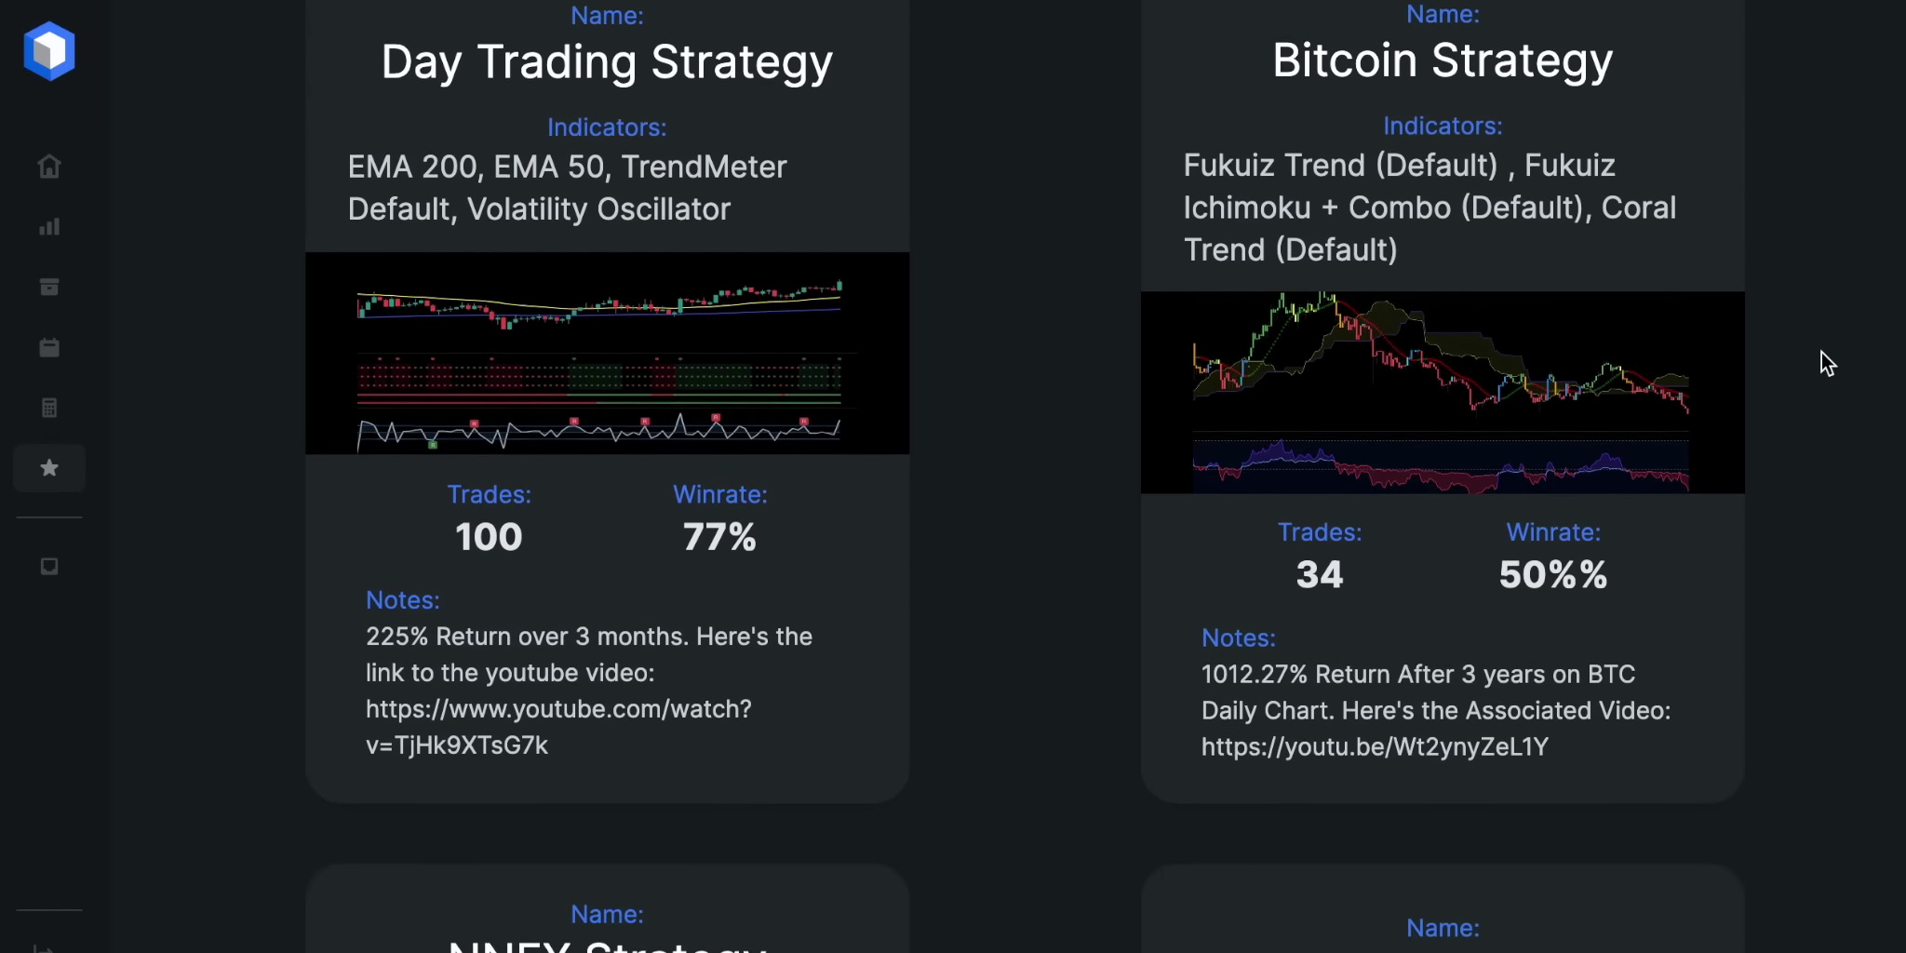
- Examine the NNFX and Swing Trading entries further down the shared strategies, including their indicators, trades, winrate and notes
scroll(1822, 352, "down", 12)
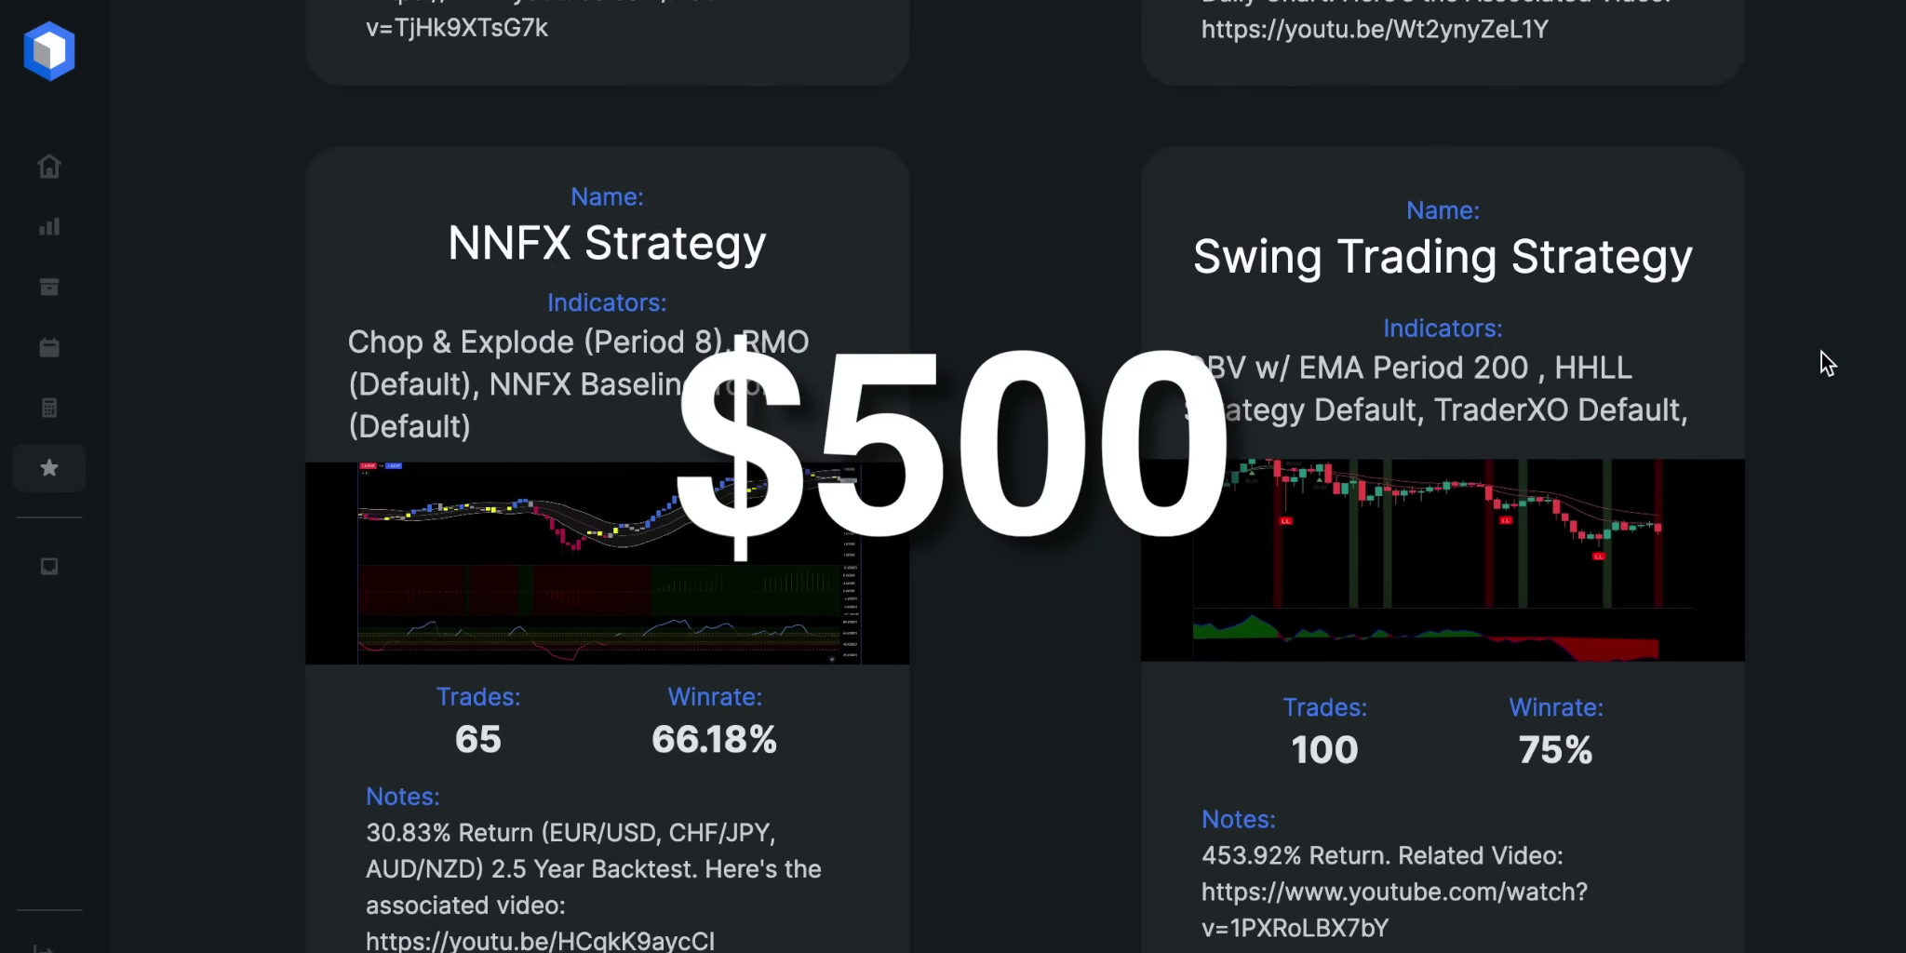
scroll(1821, 352, "down", 10)
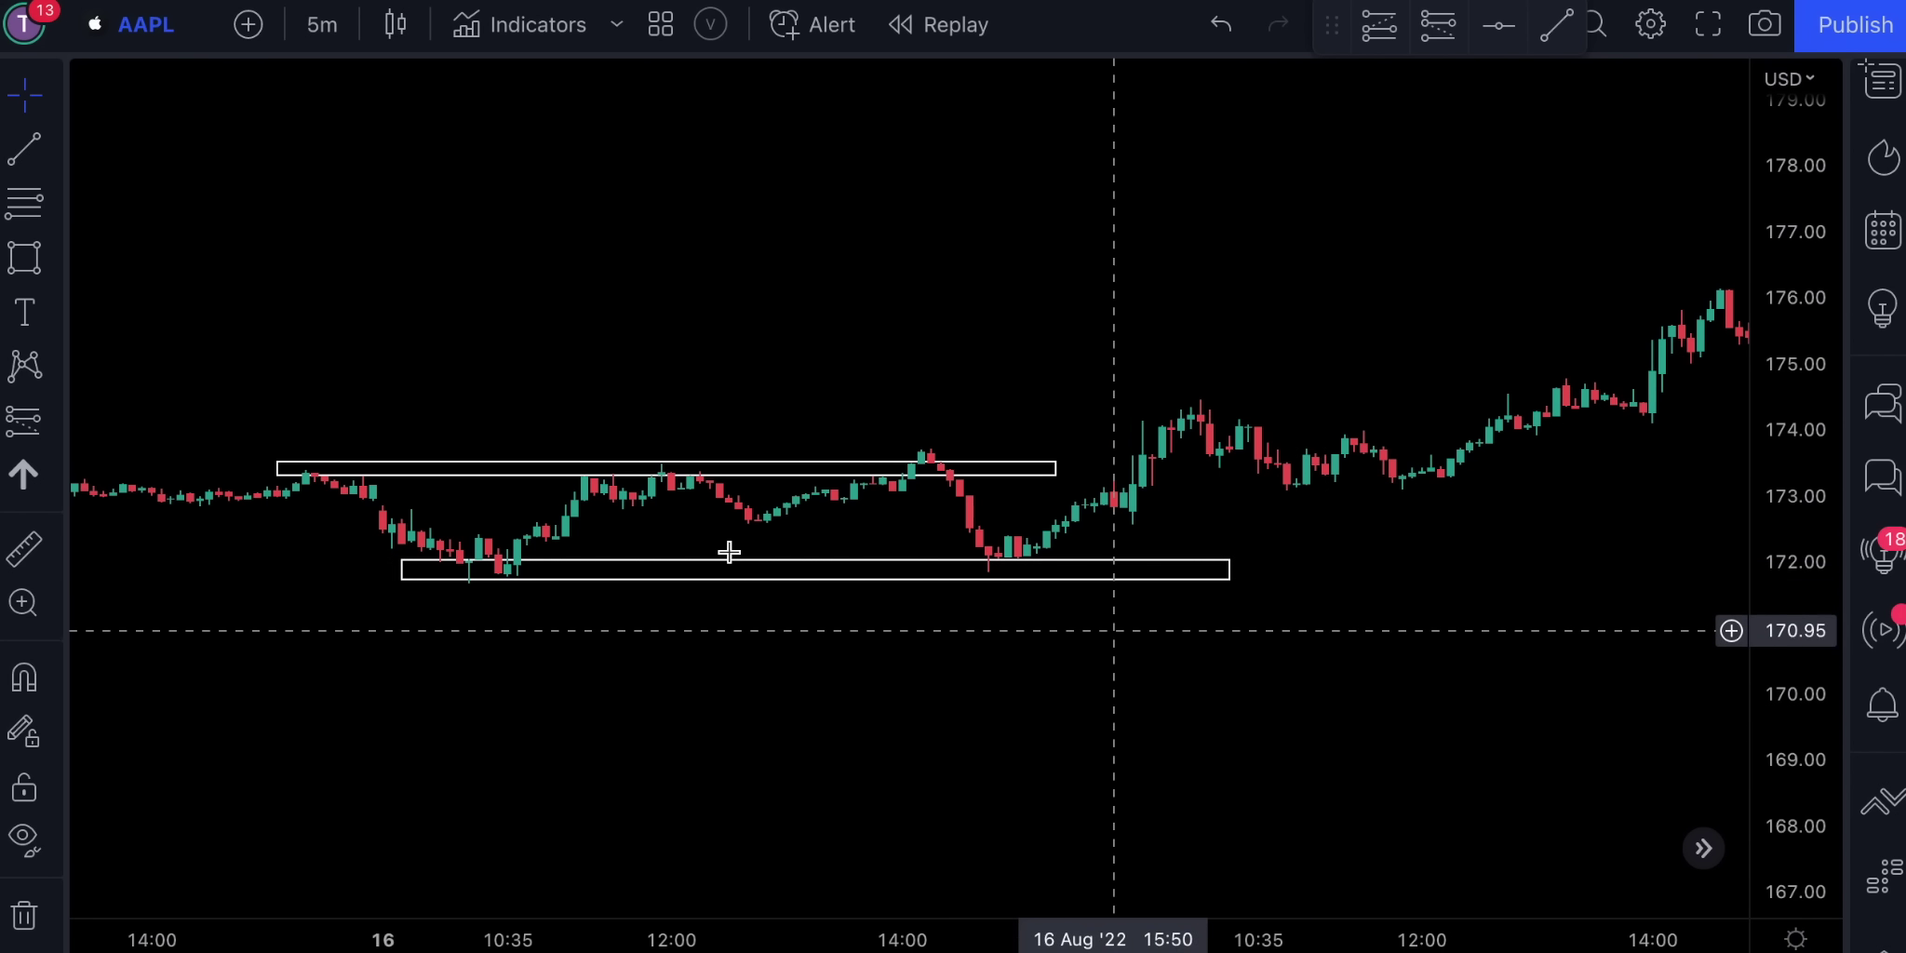
- On the TradingView AAPL chart, draw a rectangle from the 9 Aug opening candle, spanning about 164.65 to 163.20 and ending past 13:00
left_click(666, 474)
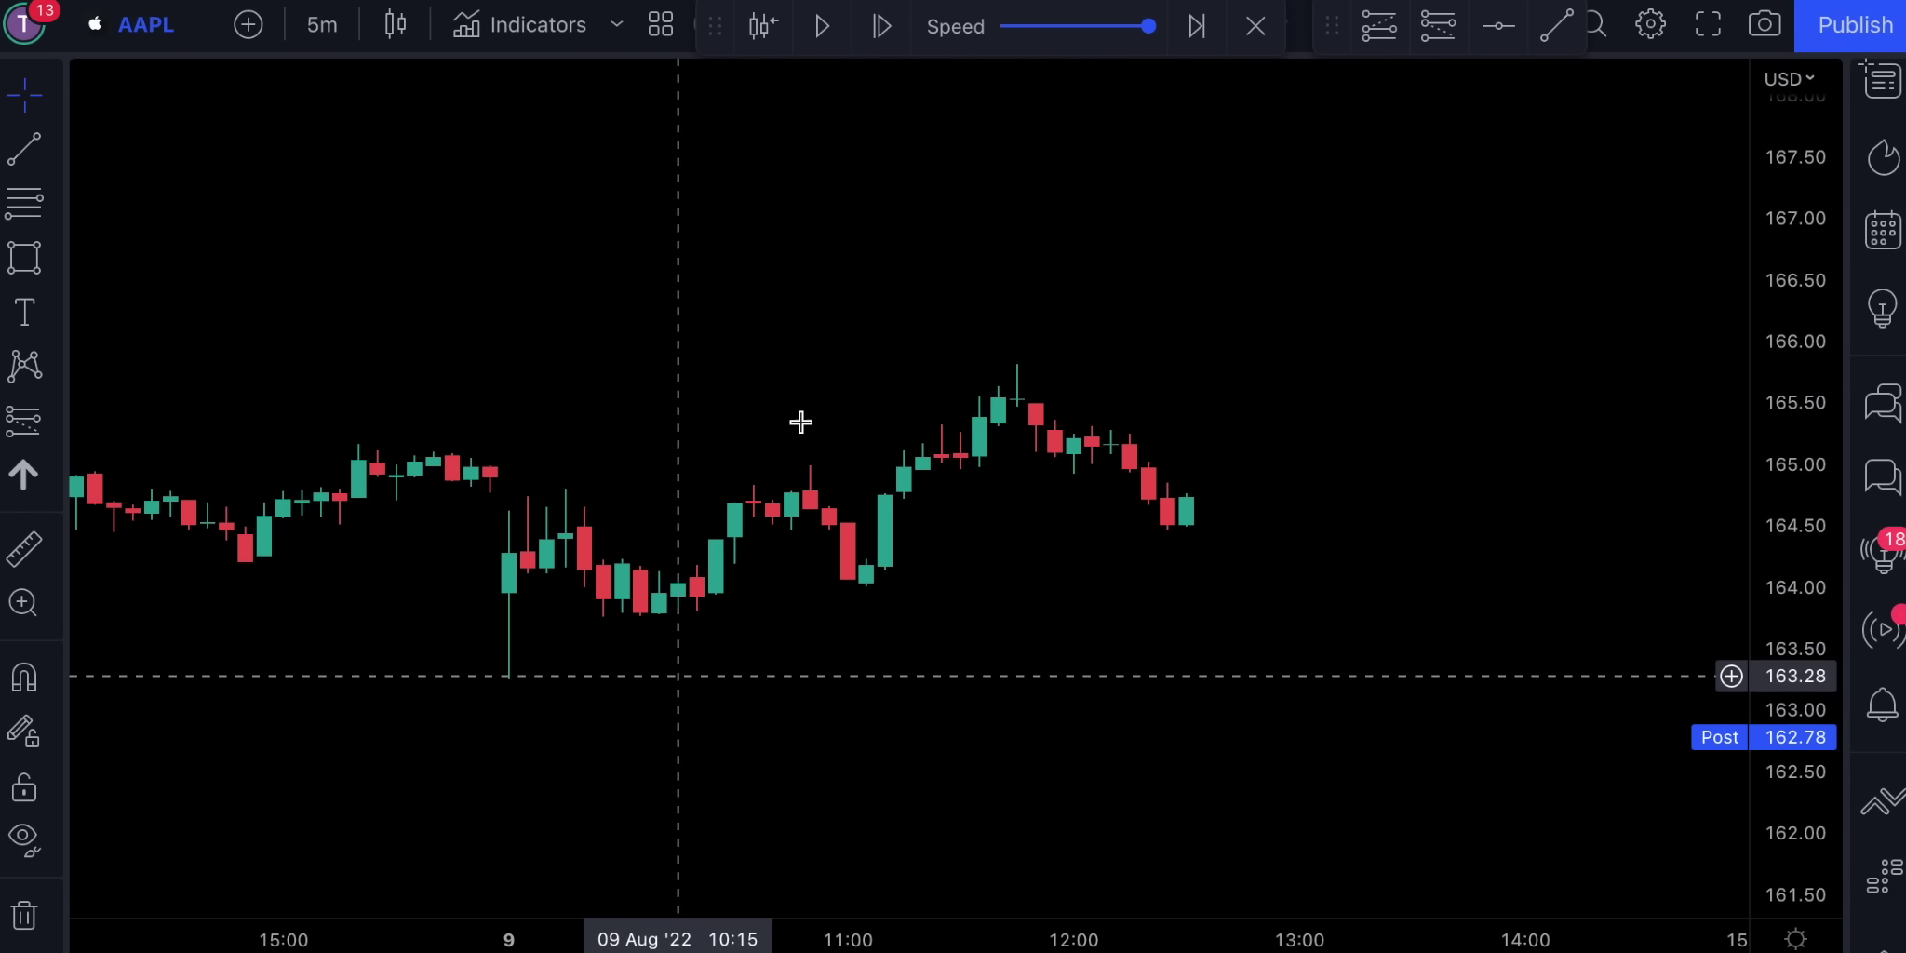
scroll(1101, 370, "down", 5)
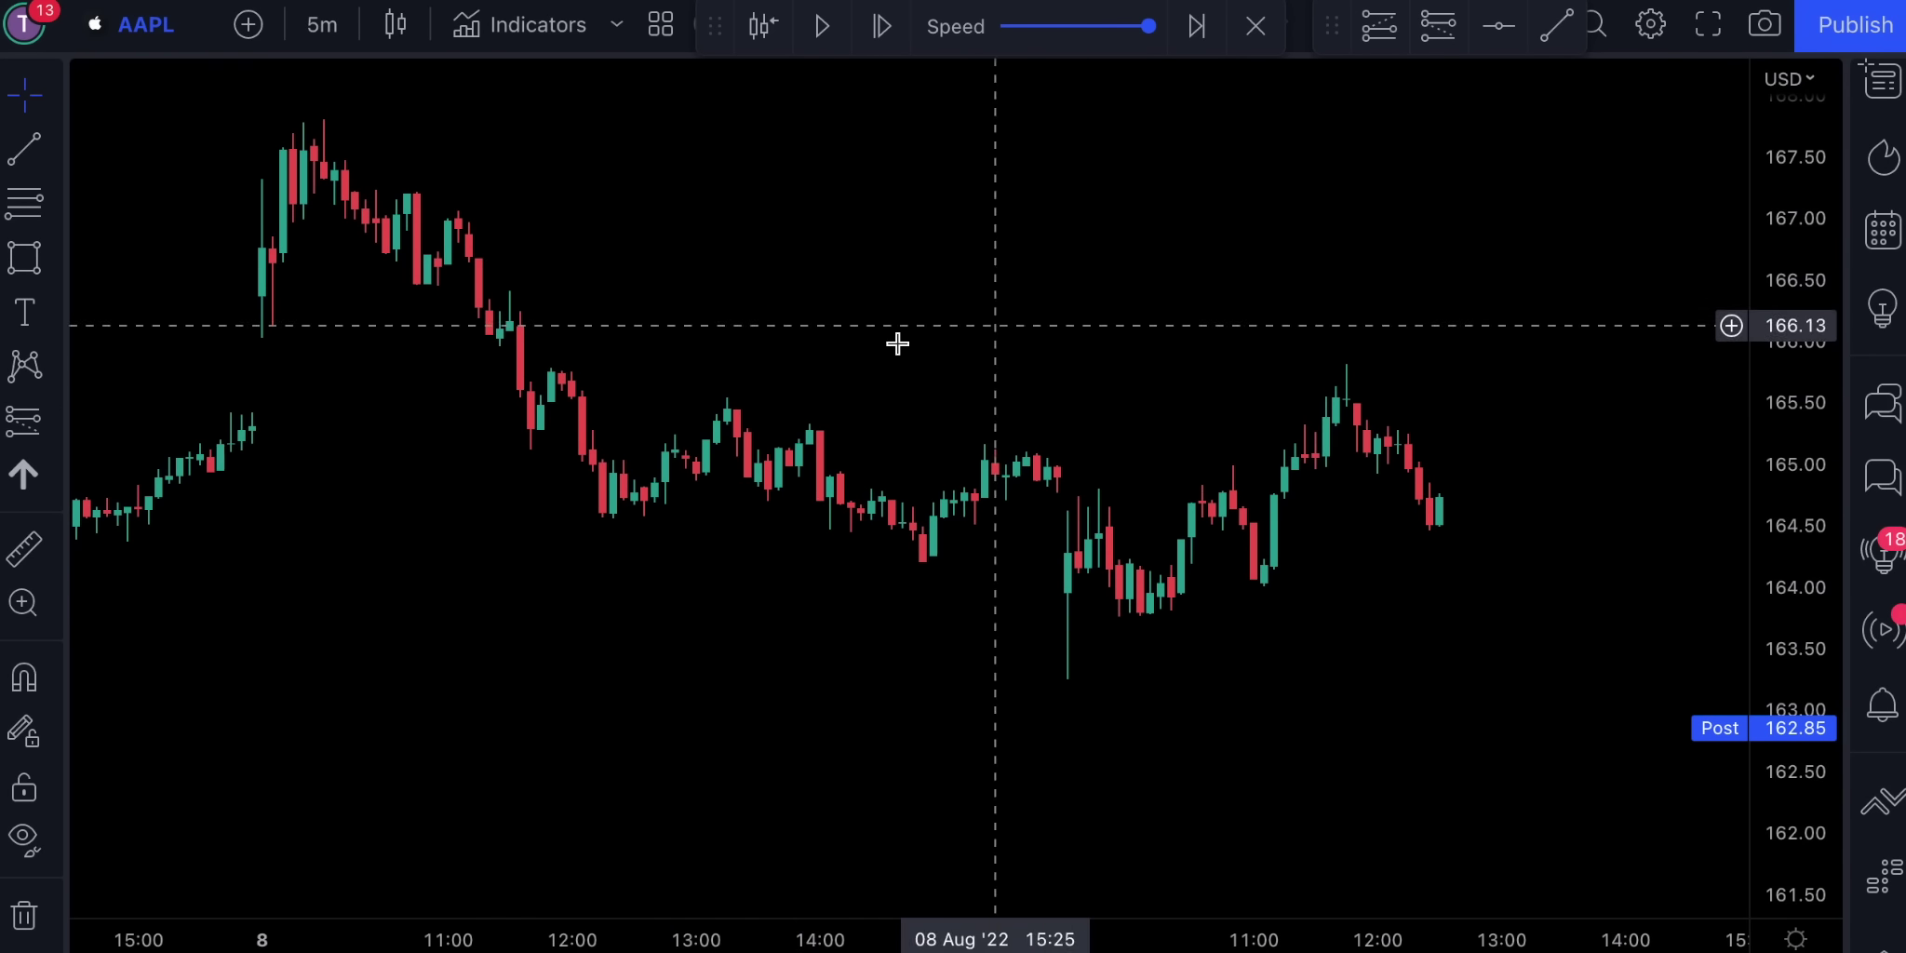
scroll(898, 343, "up", 5)
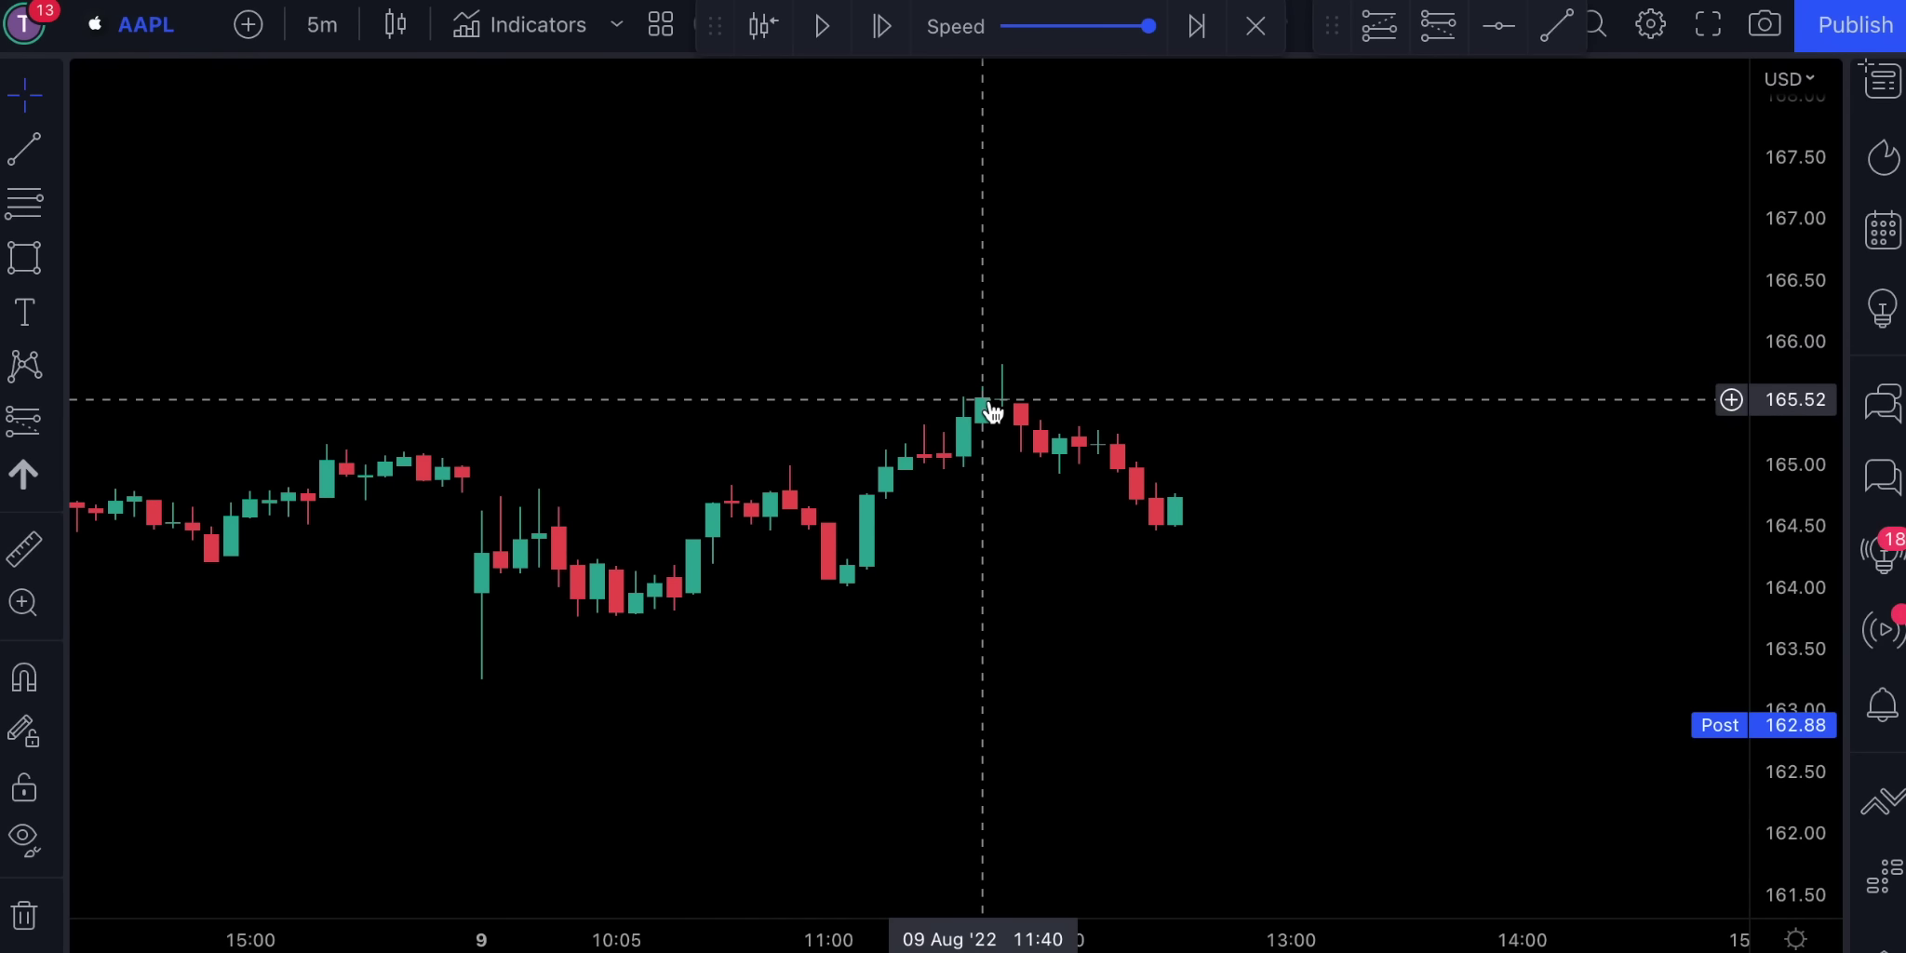
left_click(25, 257)
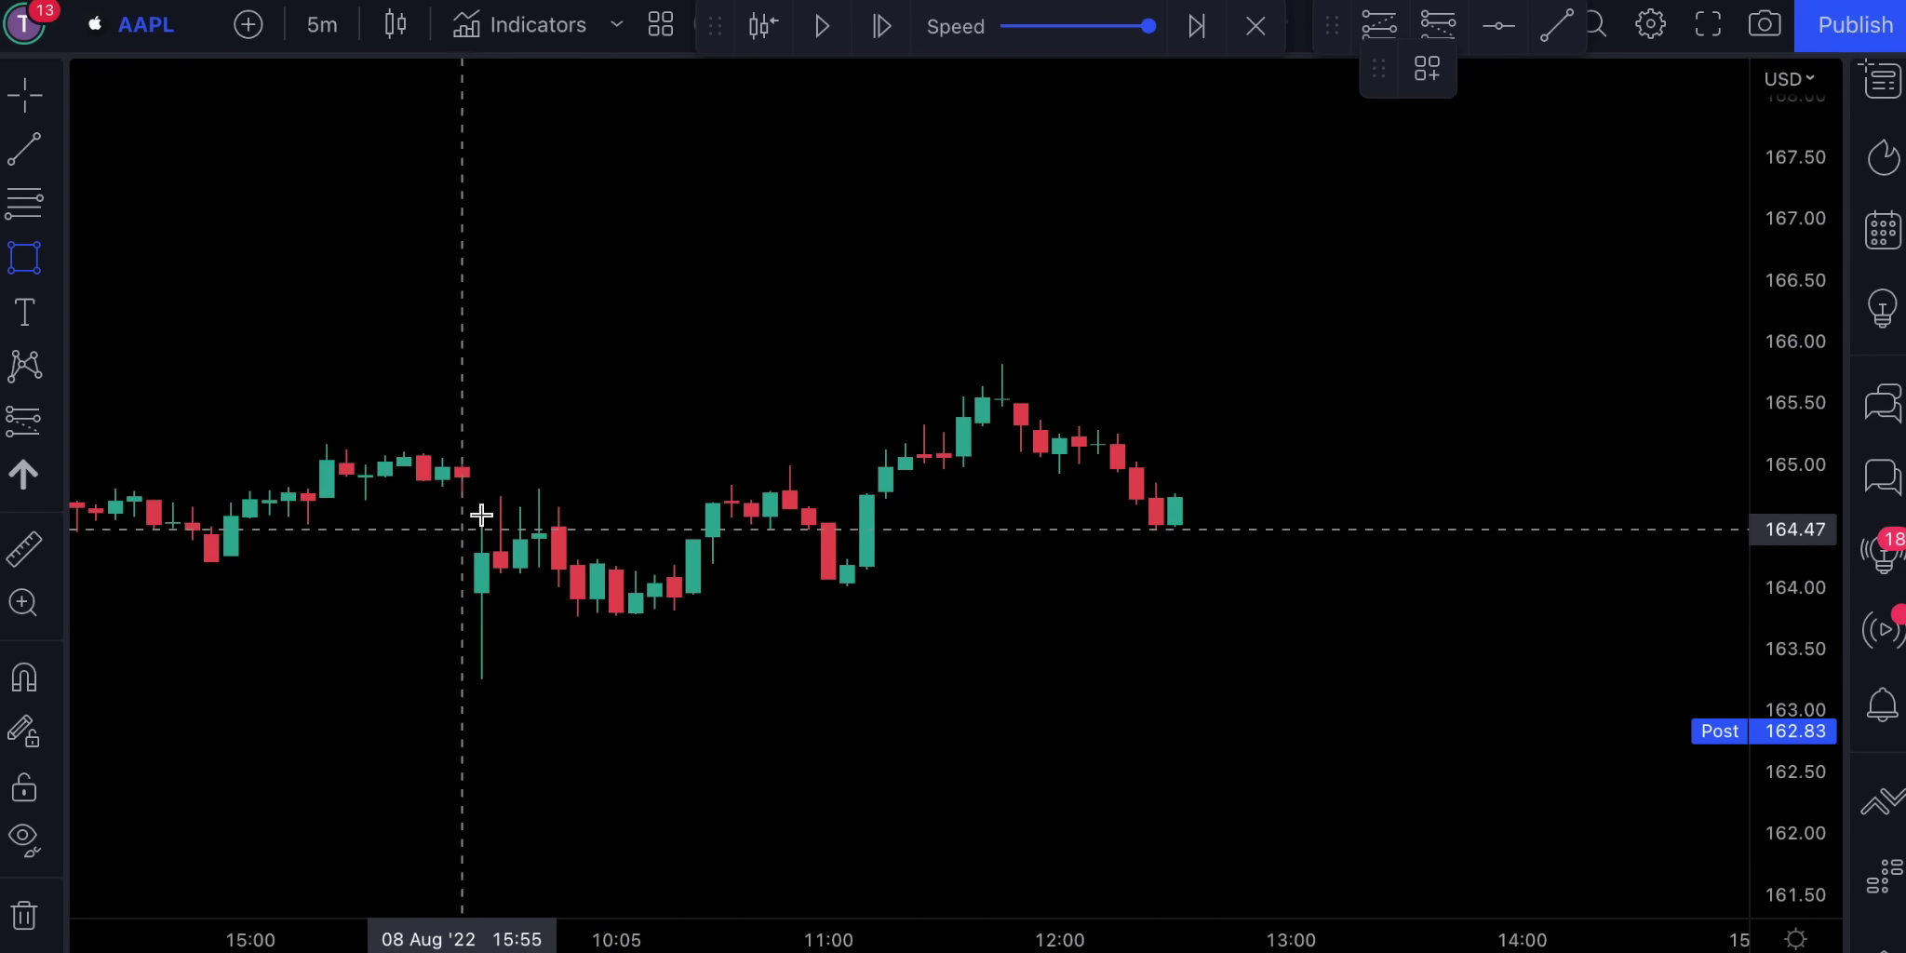
mouse_move(481, 511)
left_mouse_down()
mouse_move(508, 717)
mouse_move(557, 680)
mouse_move(983, 655)
mouse_move(1369, 686)
left_mouse_up()
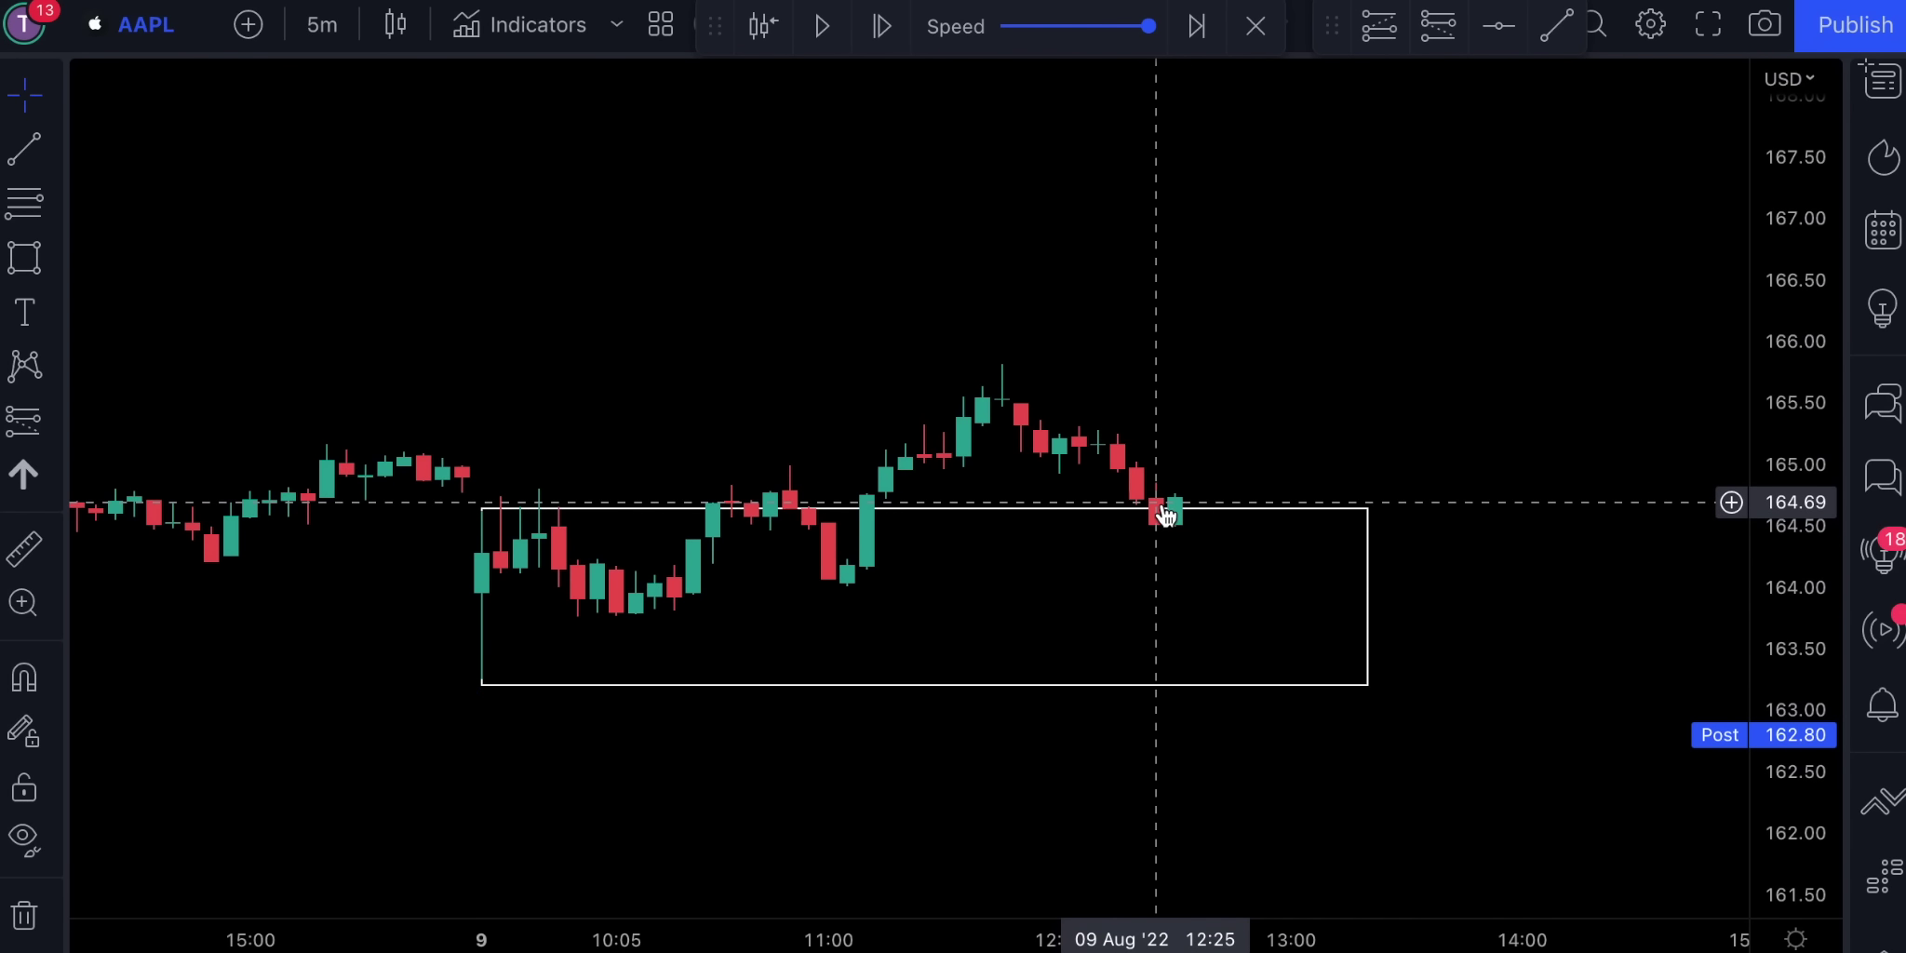
- Step the replay forward and place a long position at 164.93 at 12:35, with its stop at 163.10 below the rectangle
left_click(883, 33)
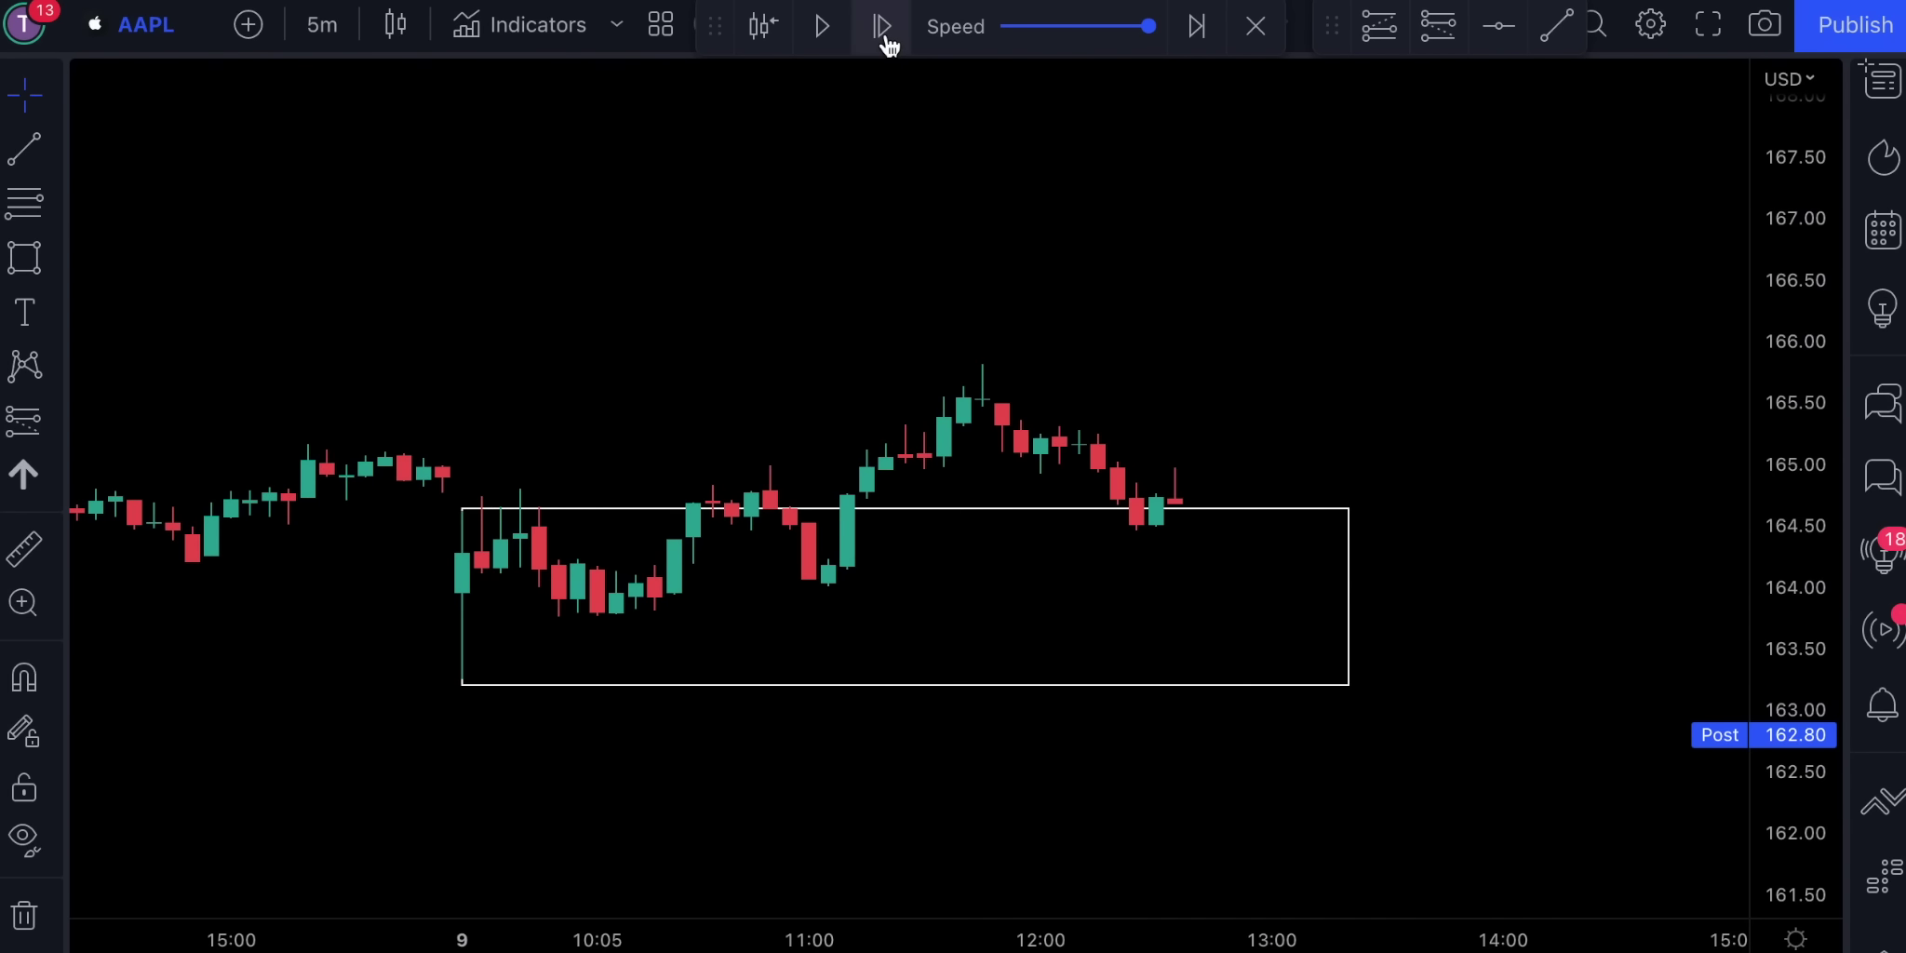
left_click(884, 32)
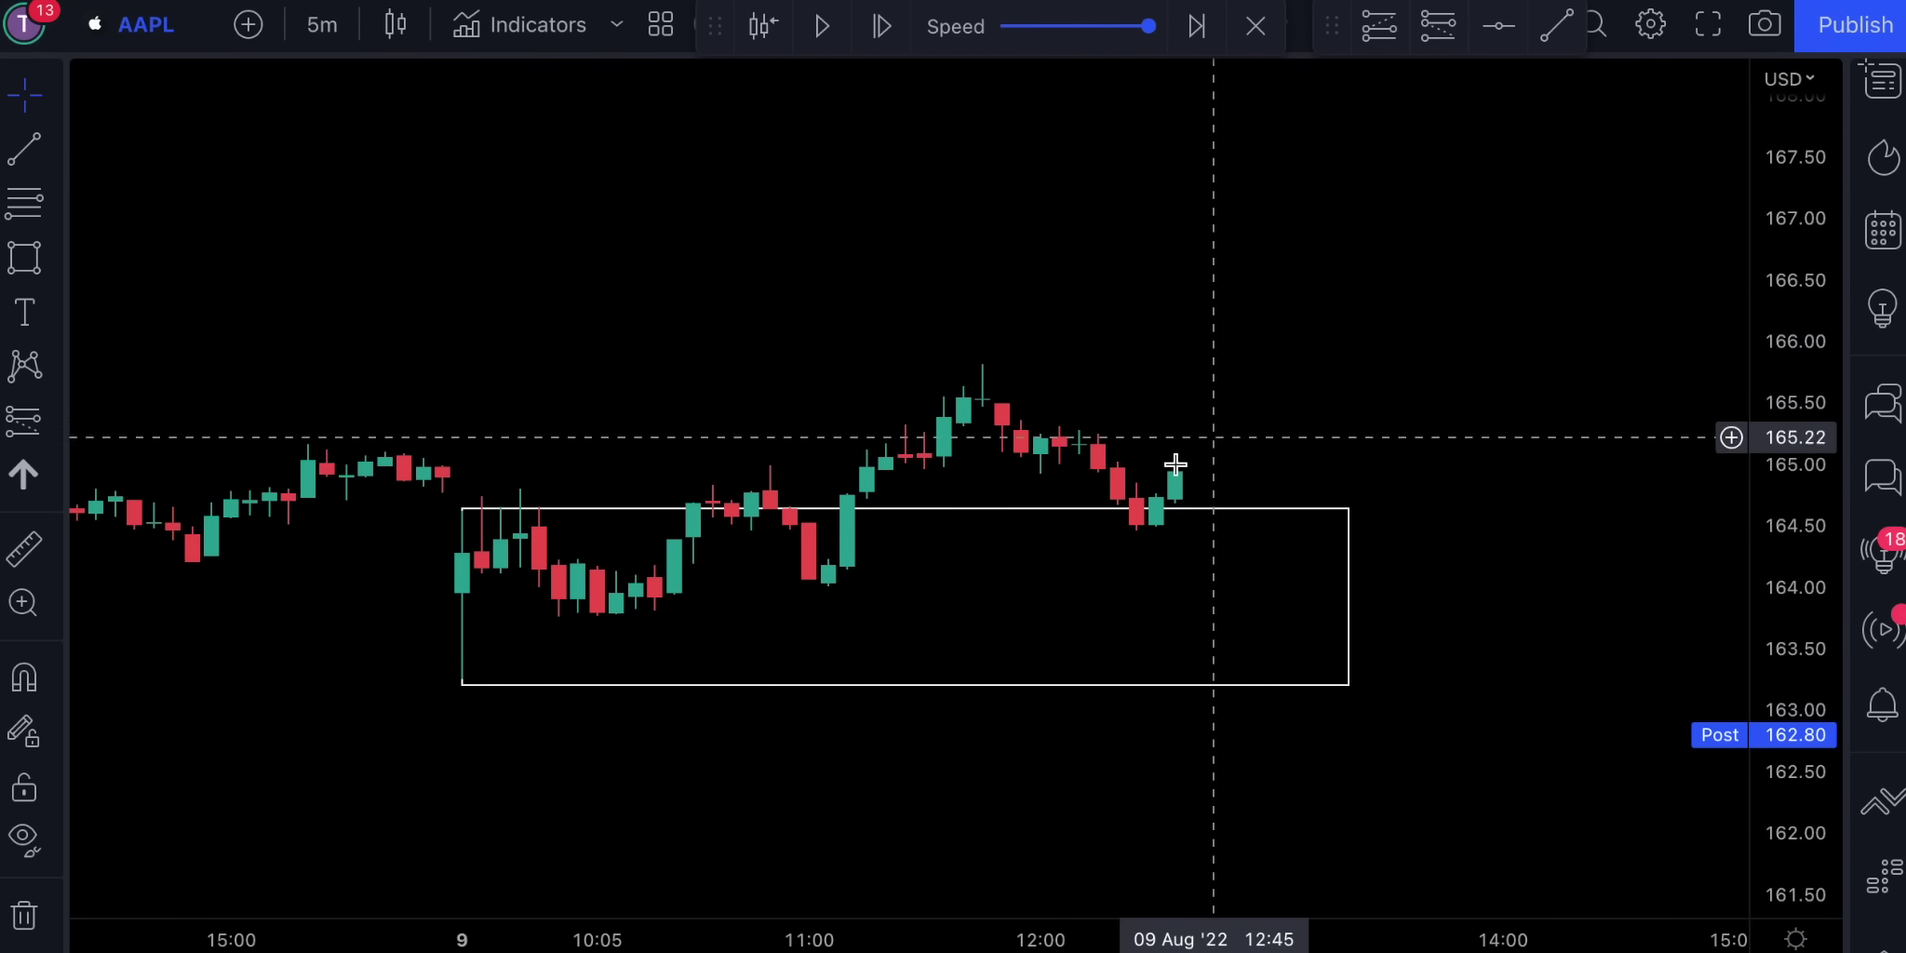
left_click(1379, 26)
left_click(1175, 473)
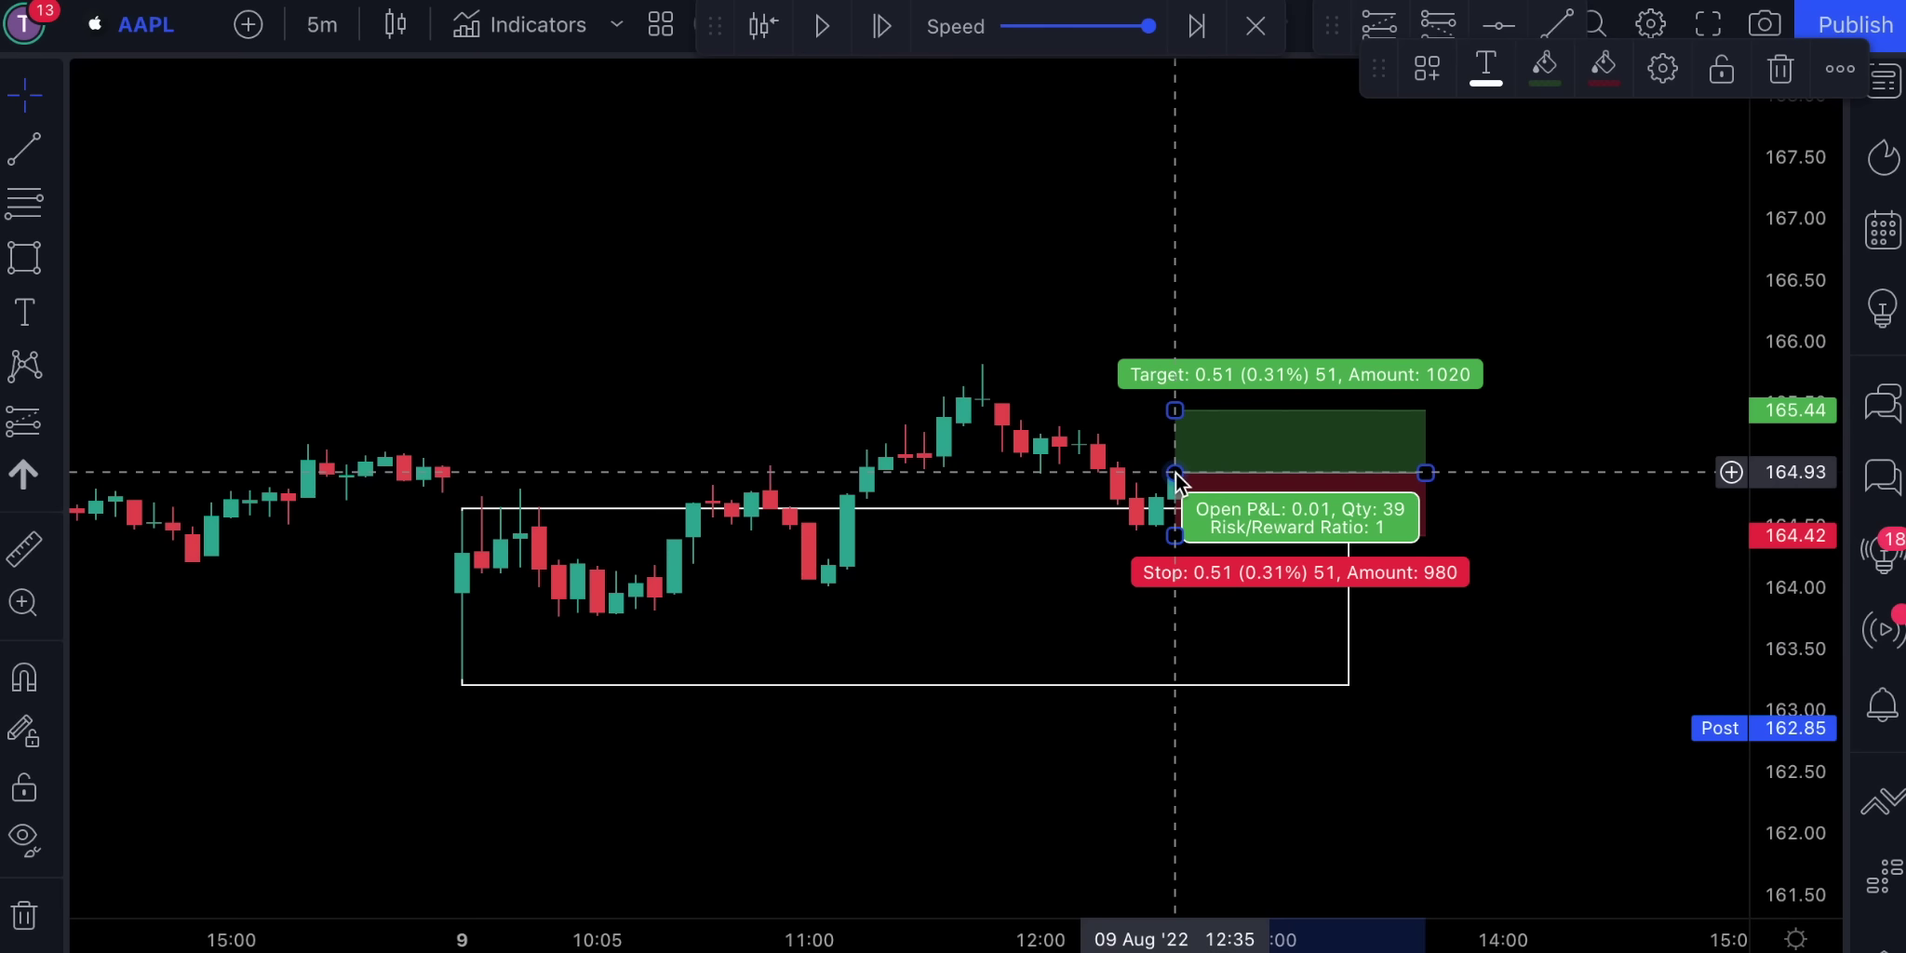
left_click_drag(1174, 535, 1178, 698)
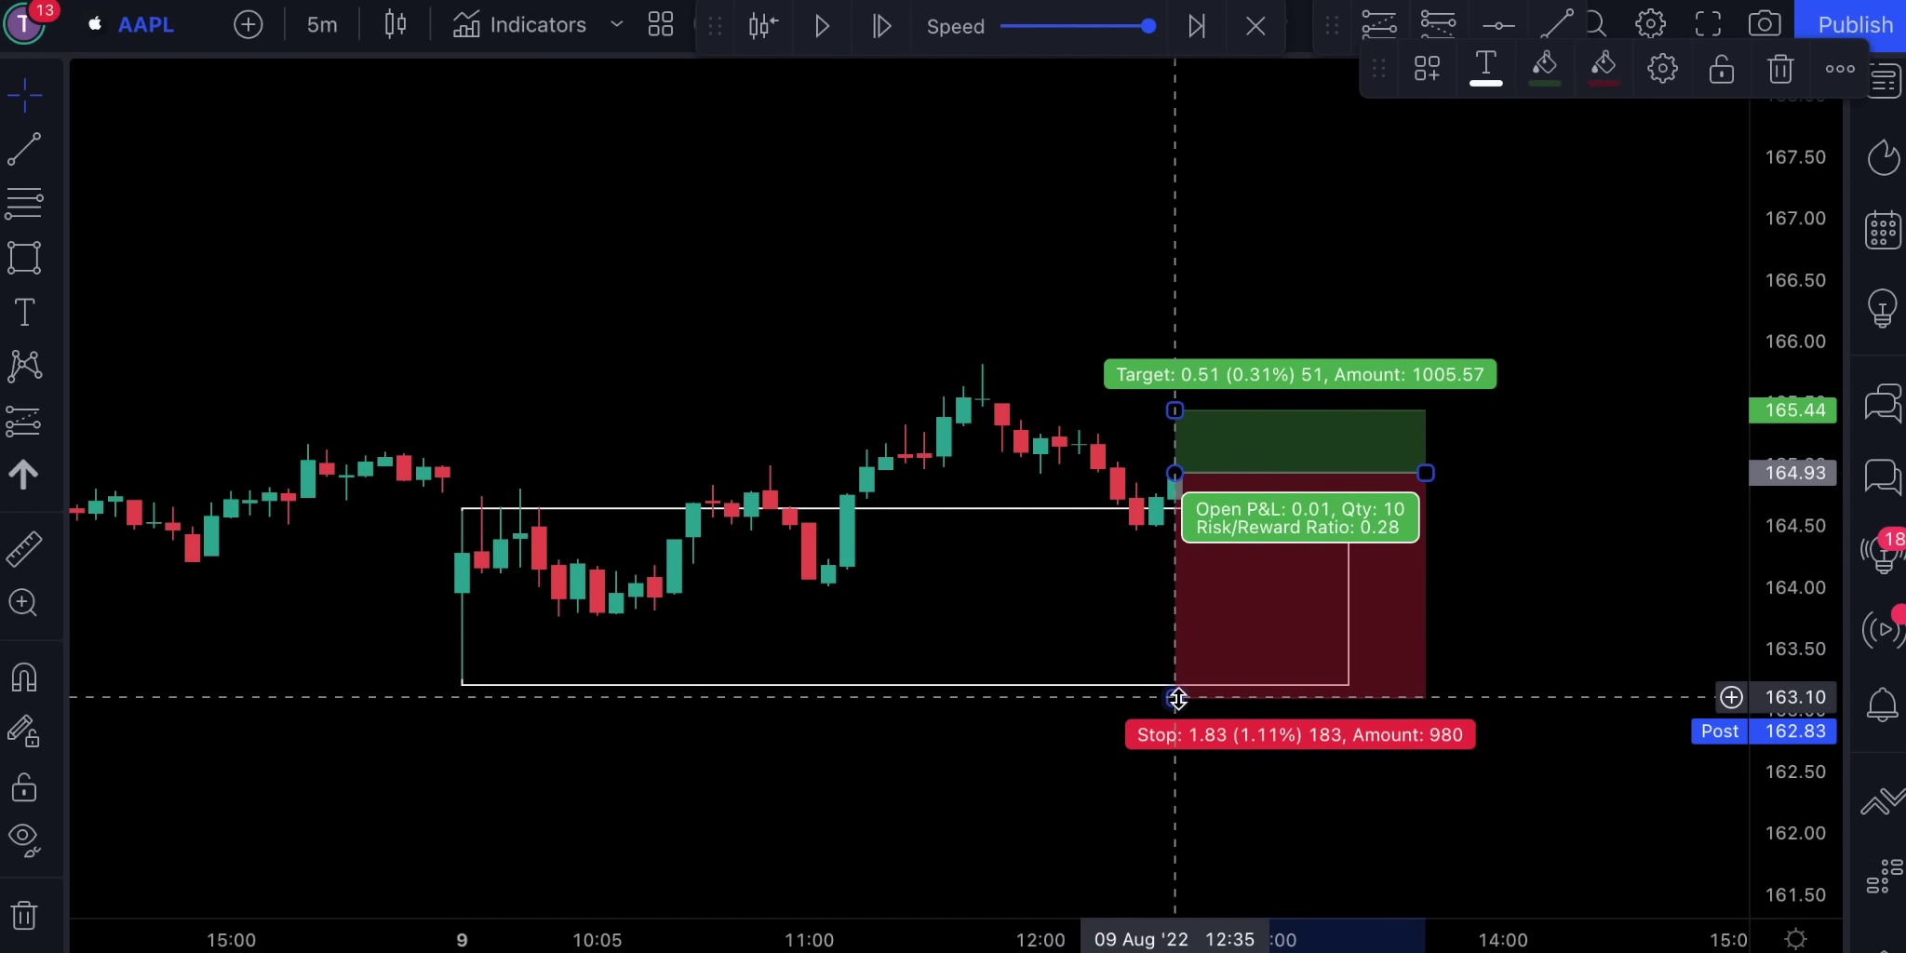
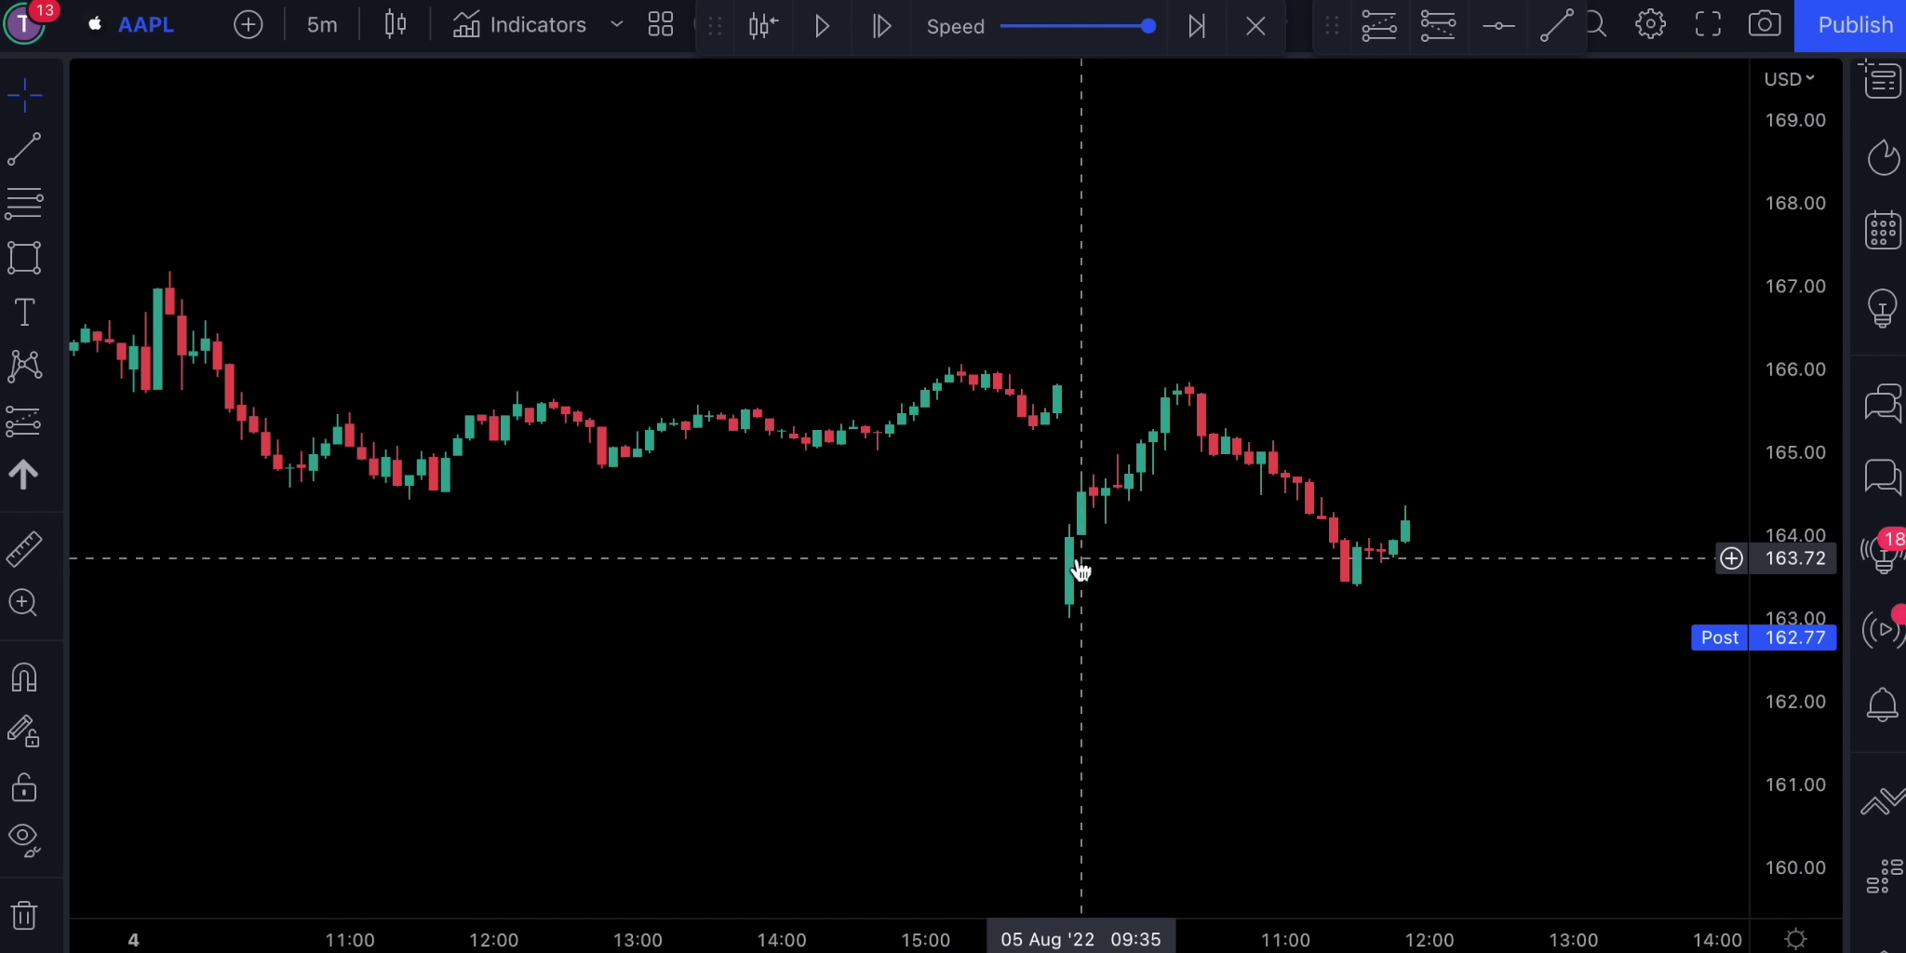
- Draw a rectangle from the 5 Aug 09:30 candle to 12:40, spanning about 164.18 to 162.78
scroll(1384, 391, "up", 3)
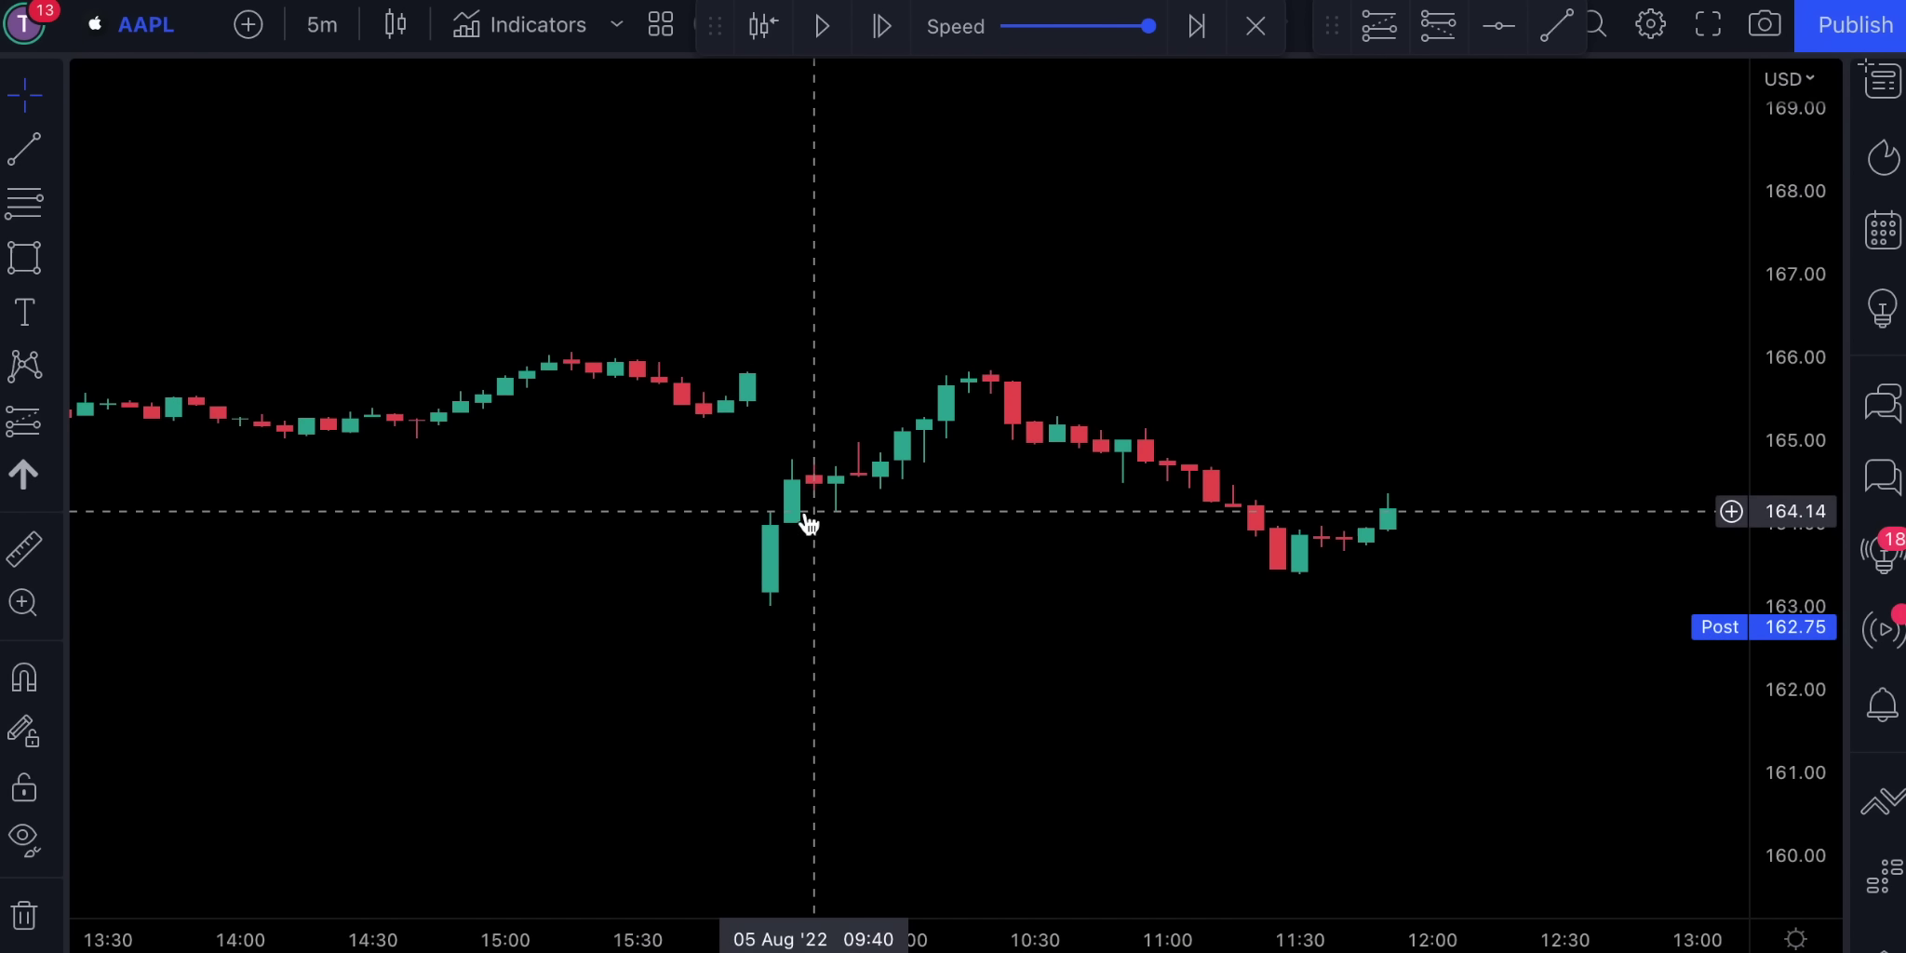
key("alt+shift+r")
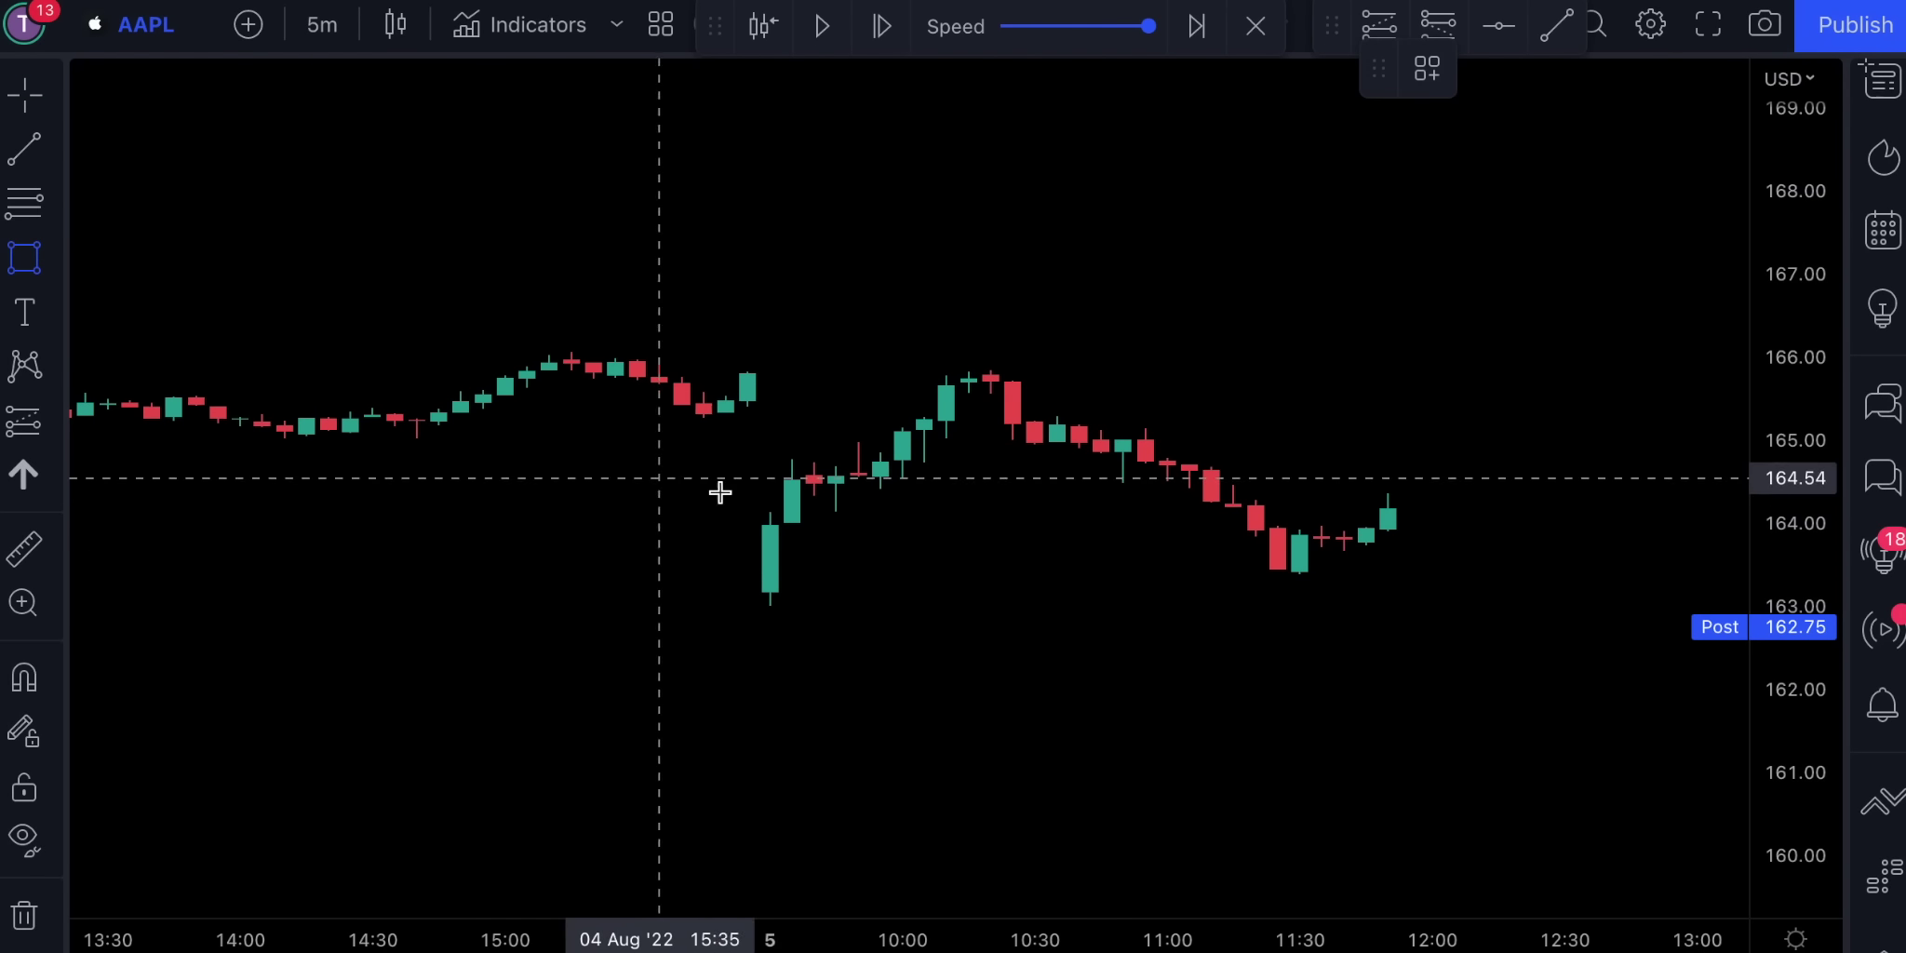
left_click(773, 510)
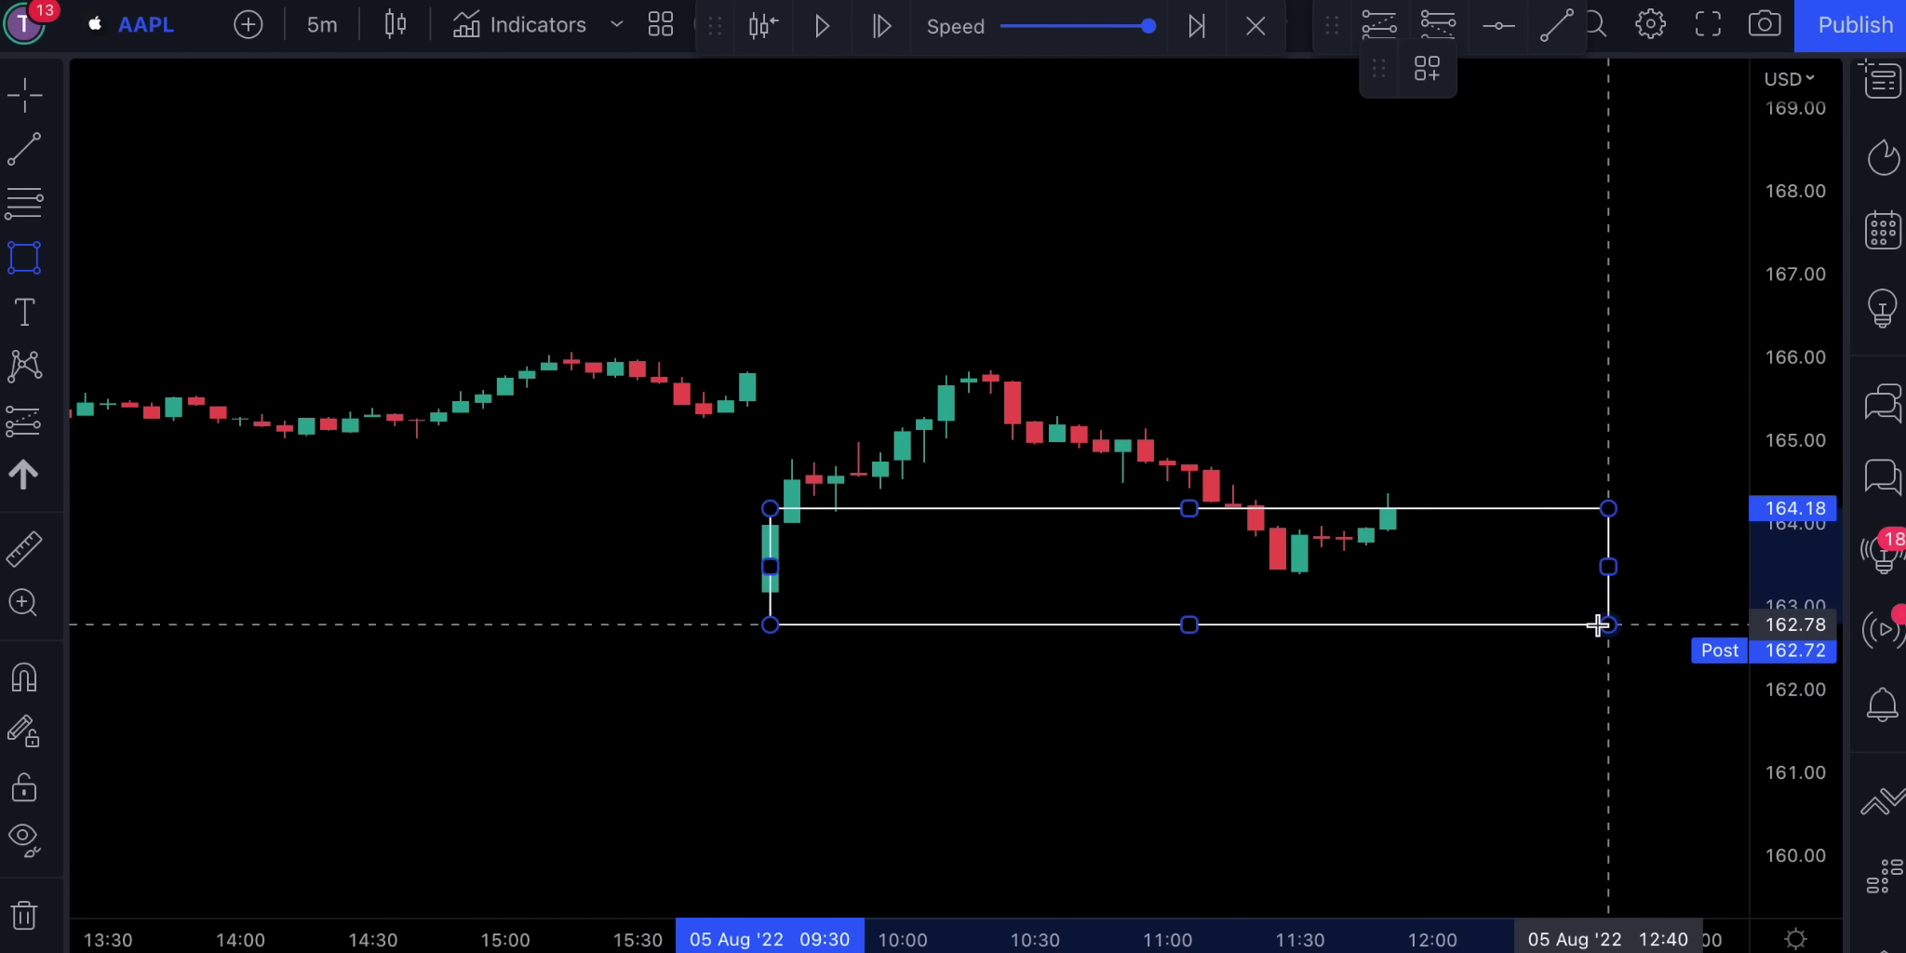
left_click(1606, 622)
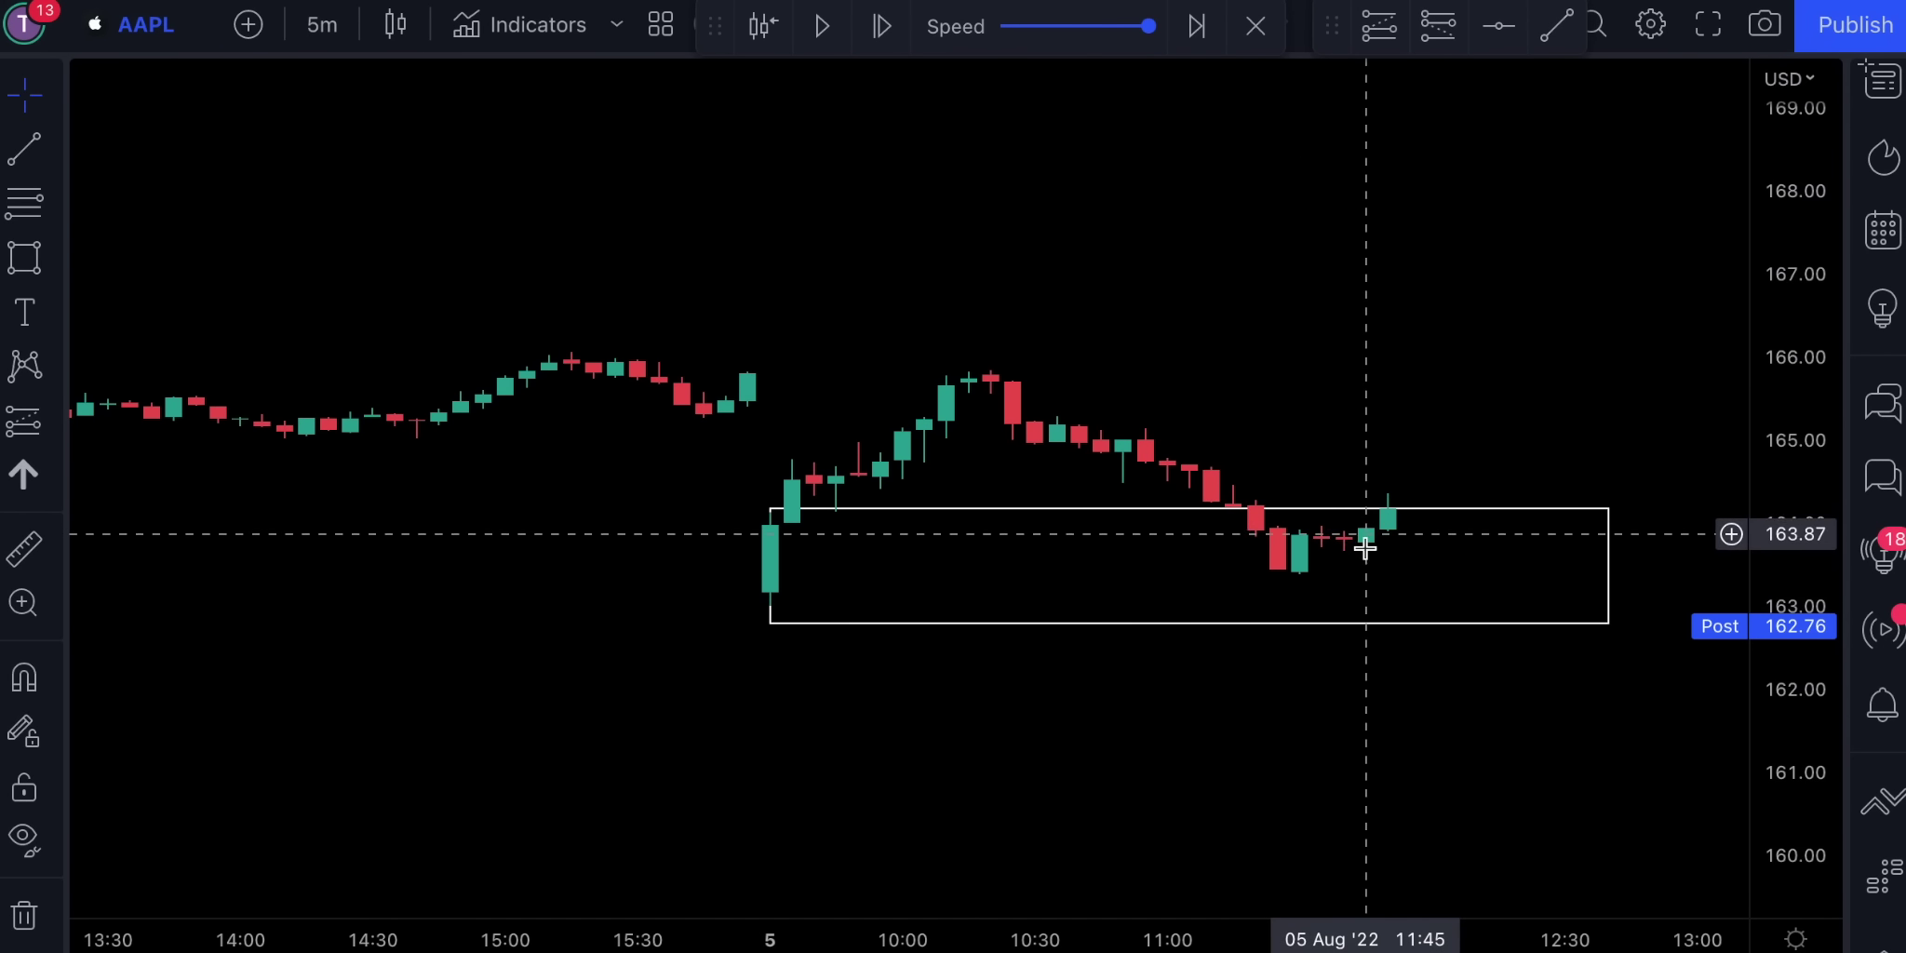
- Step the replay forward and place a long position at 164.25 at 12:00, with its stop at 162.69
left_click(882, 26)
left_click(882, 25)
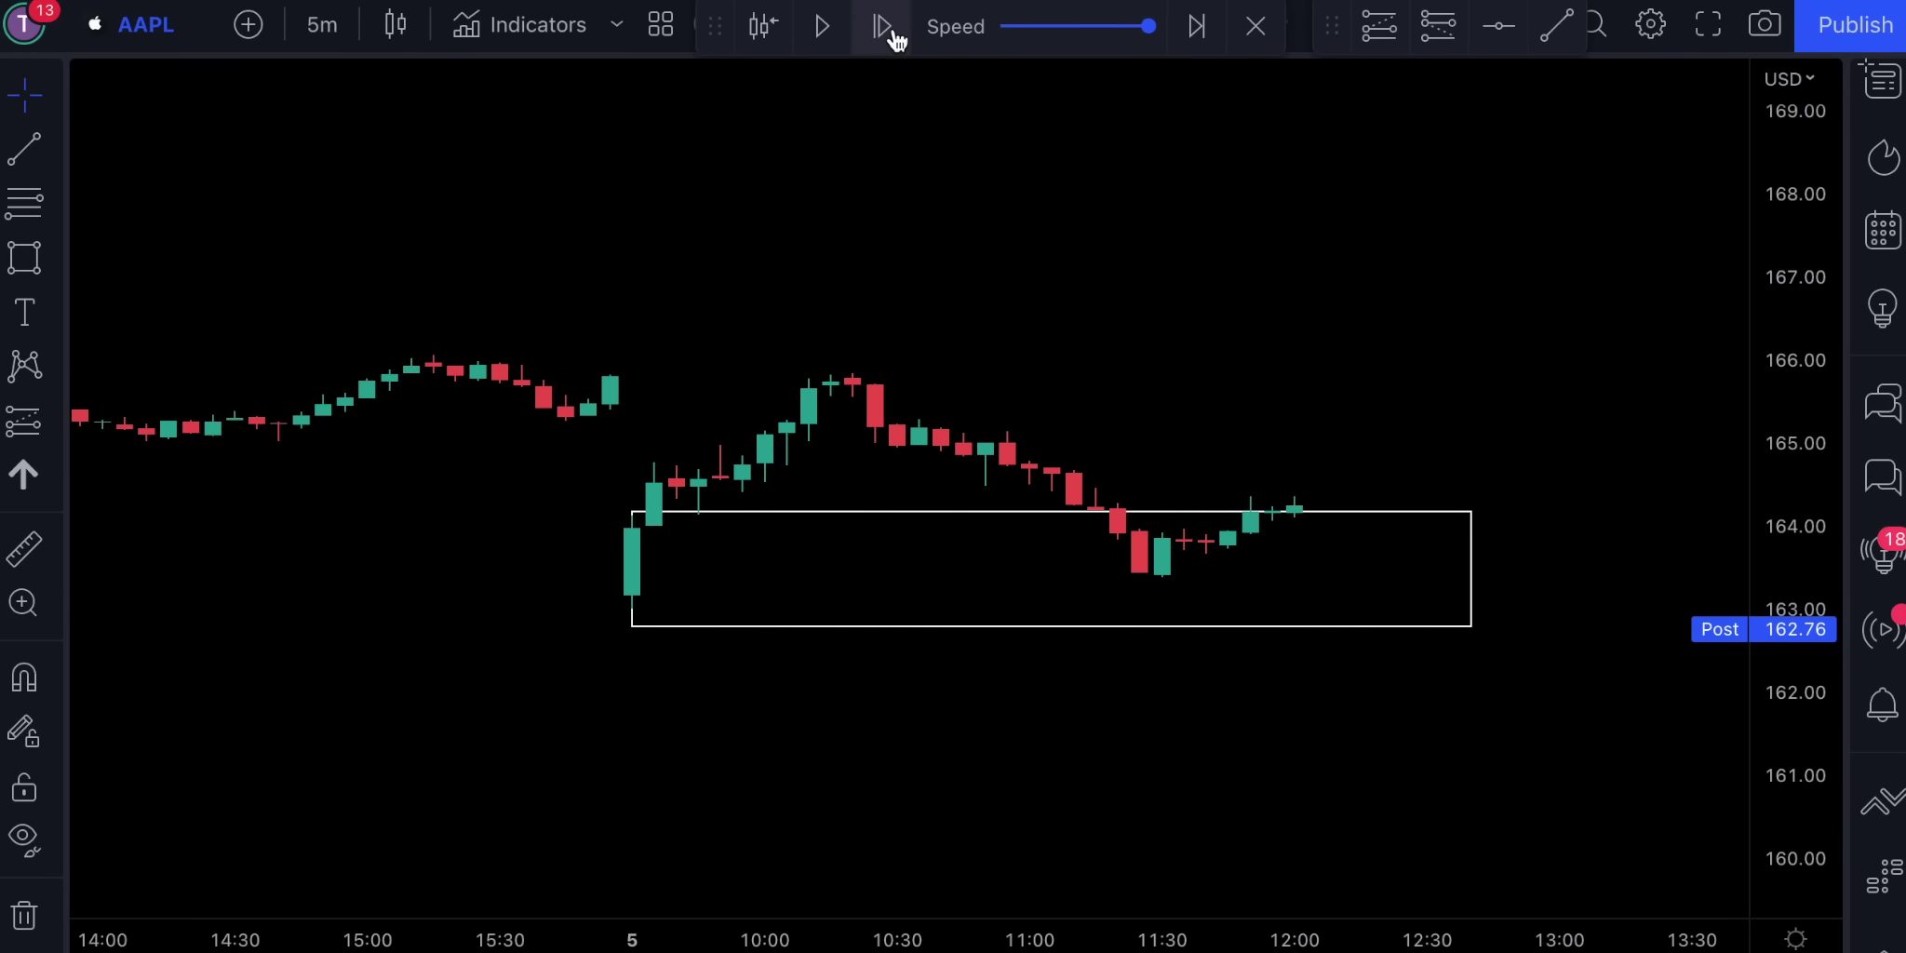
key("alt+f")
left_click(1293, 506)
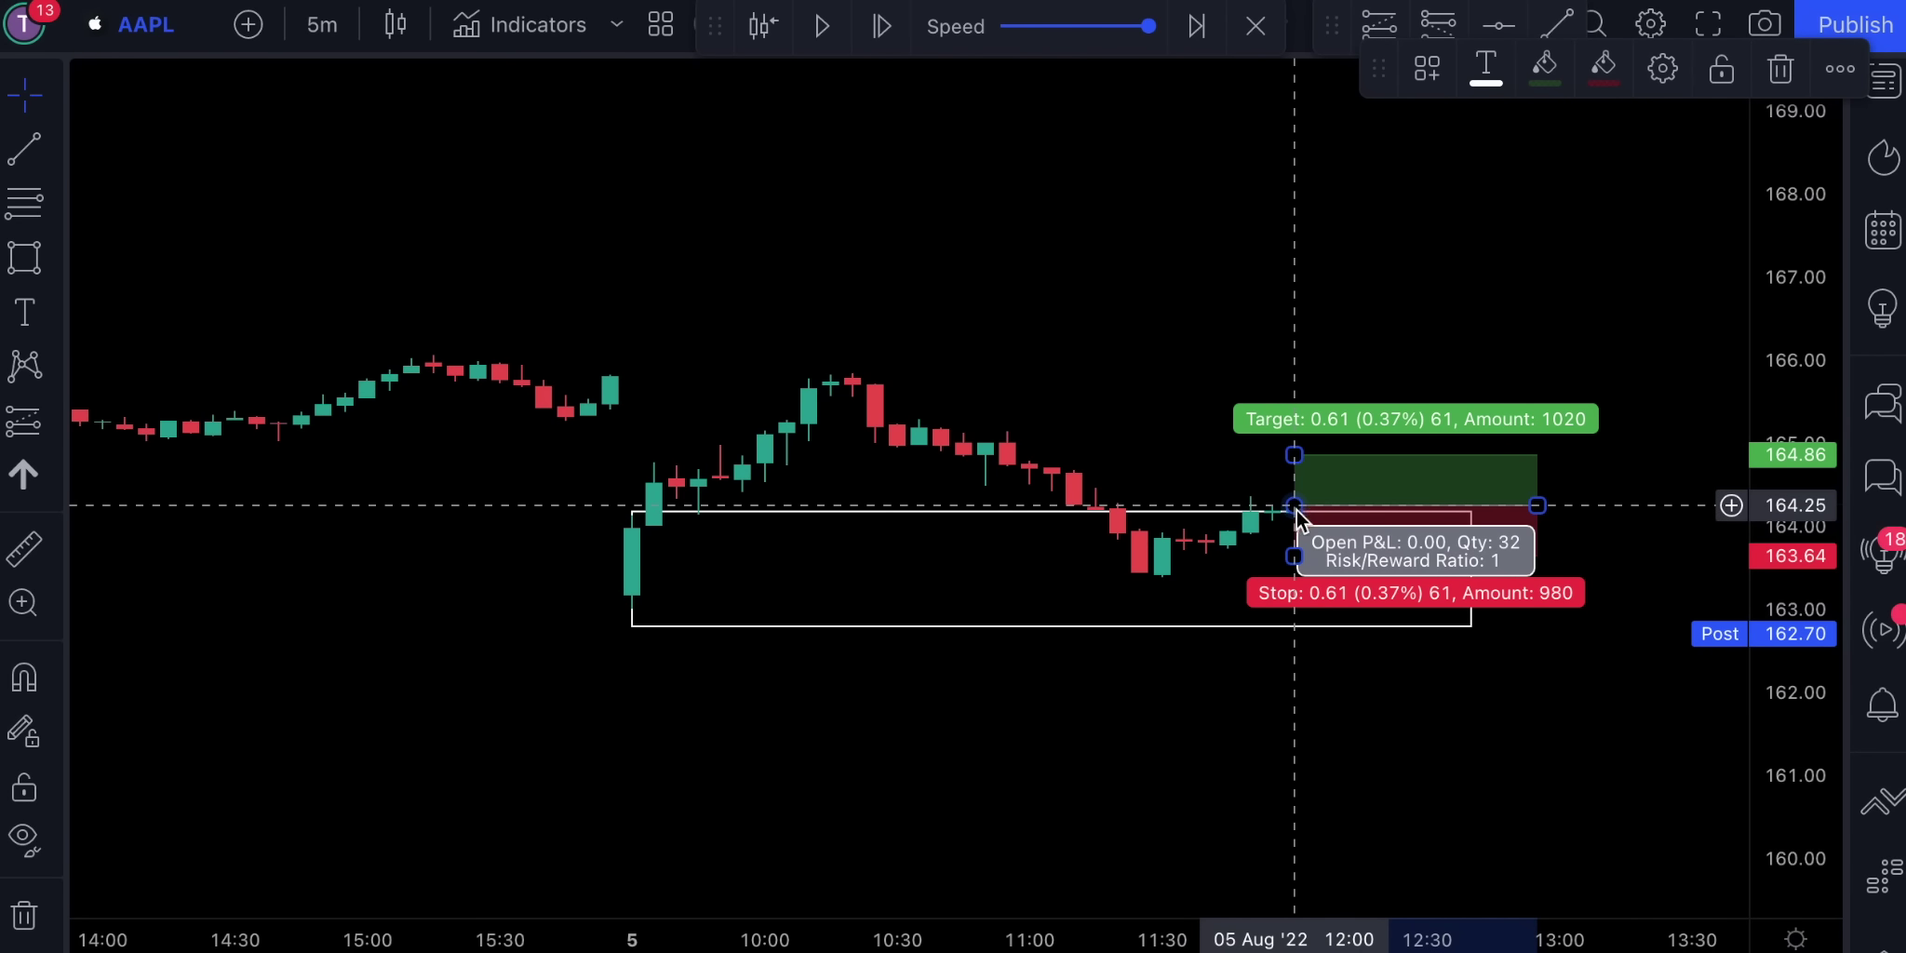
left_click_drag(1298, 559, 1297, 635)
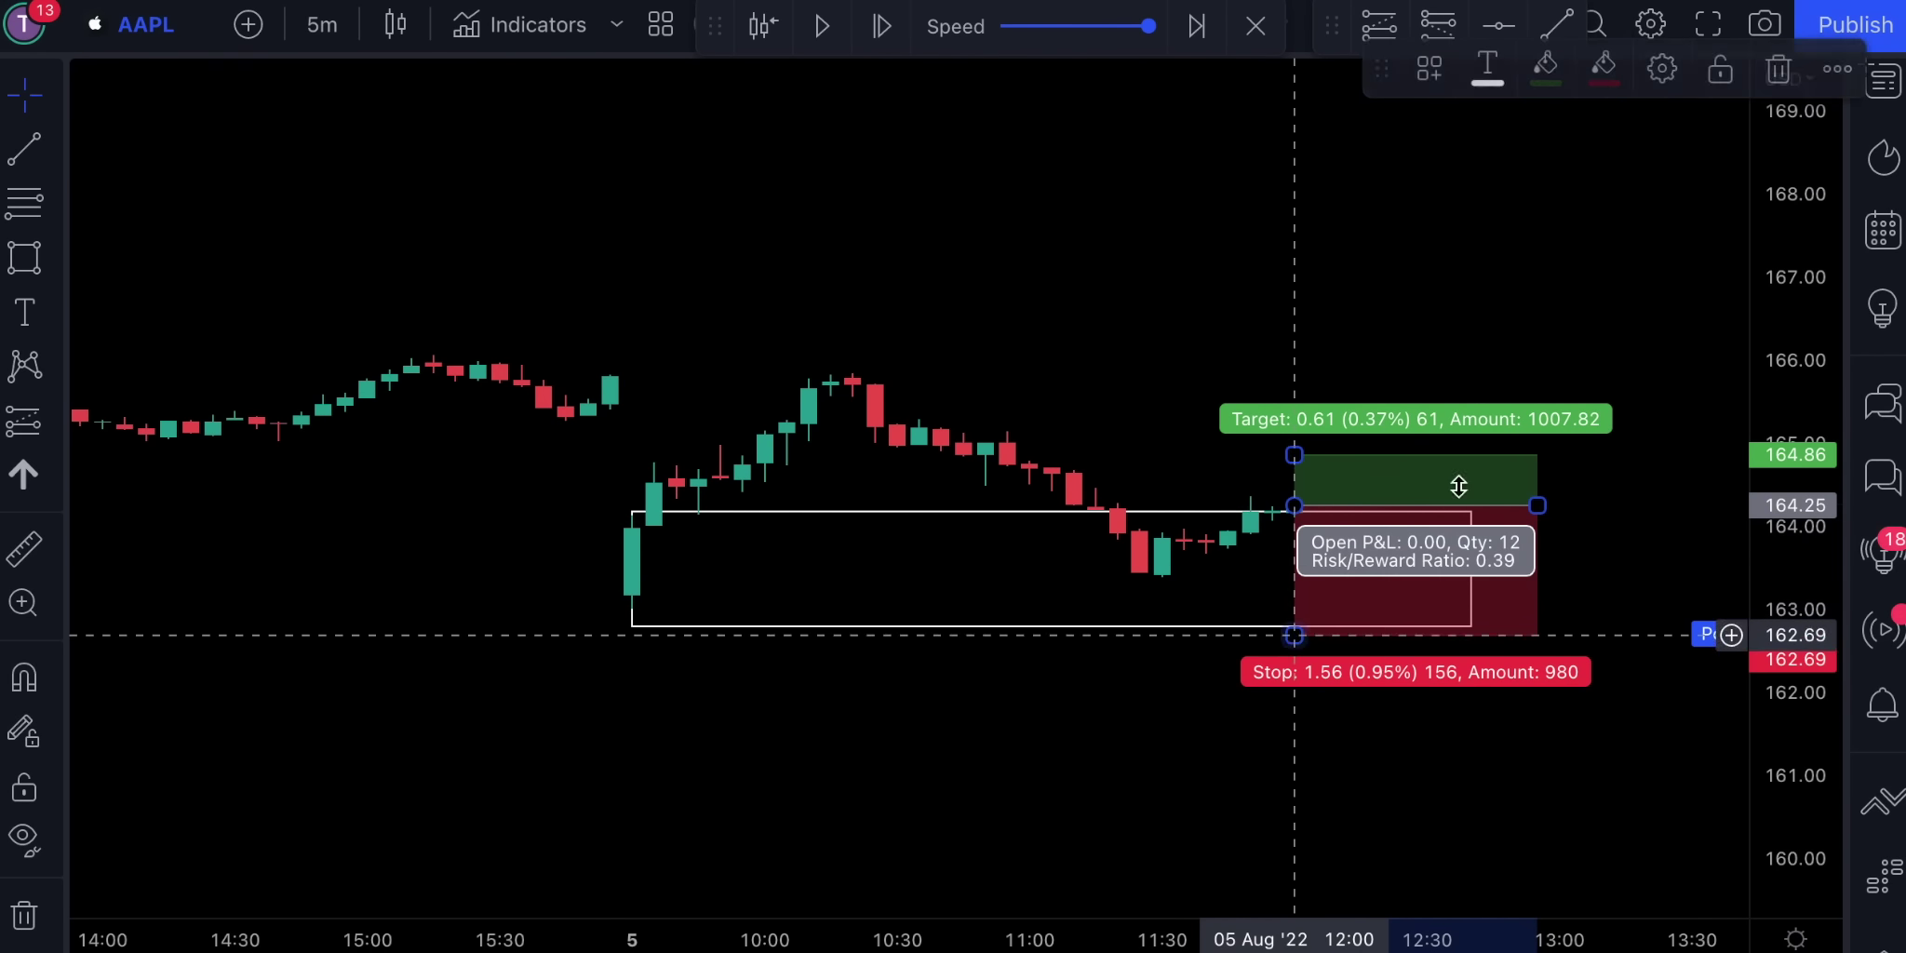
- Set the long position's target to 166.63 and run the replay to play out the trade
scroll(1057, 515, "right", 5)
left_click_drag(1057, 515, 1056, 371)
left_click(821, 28)
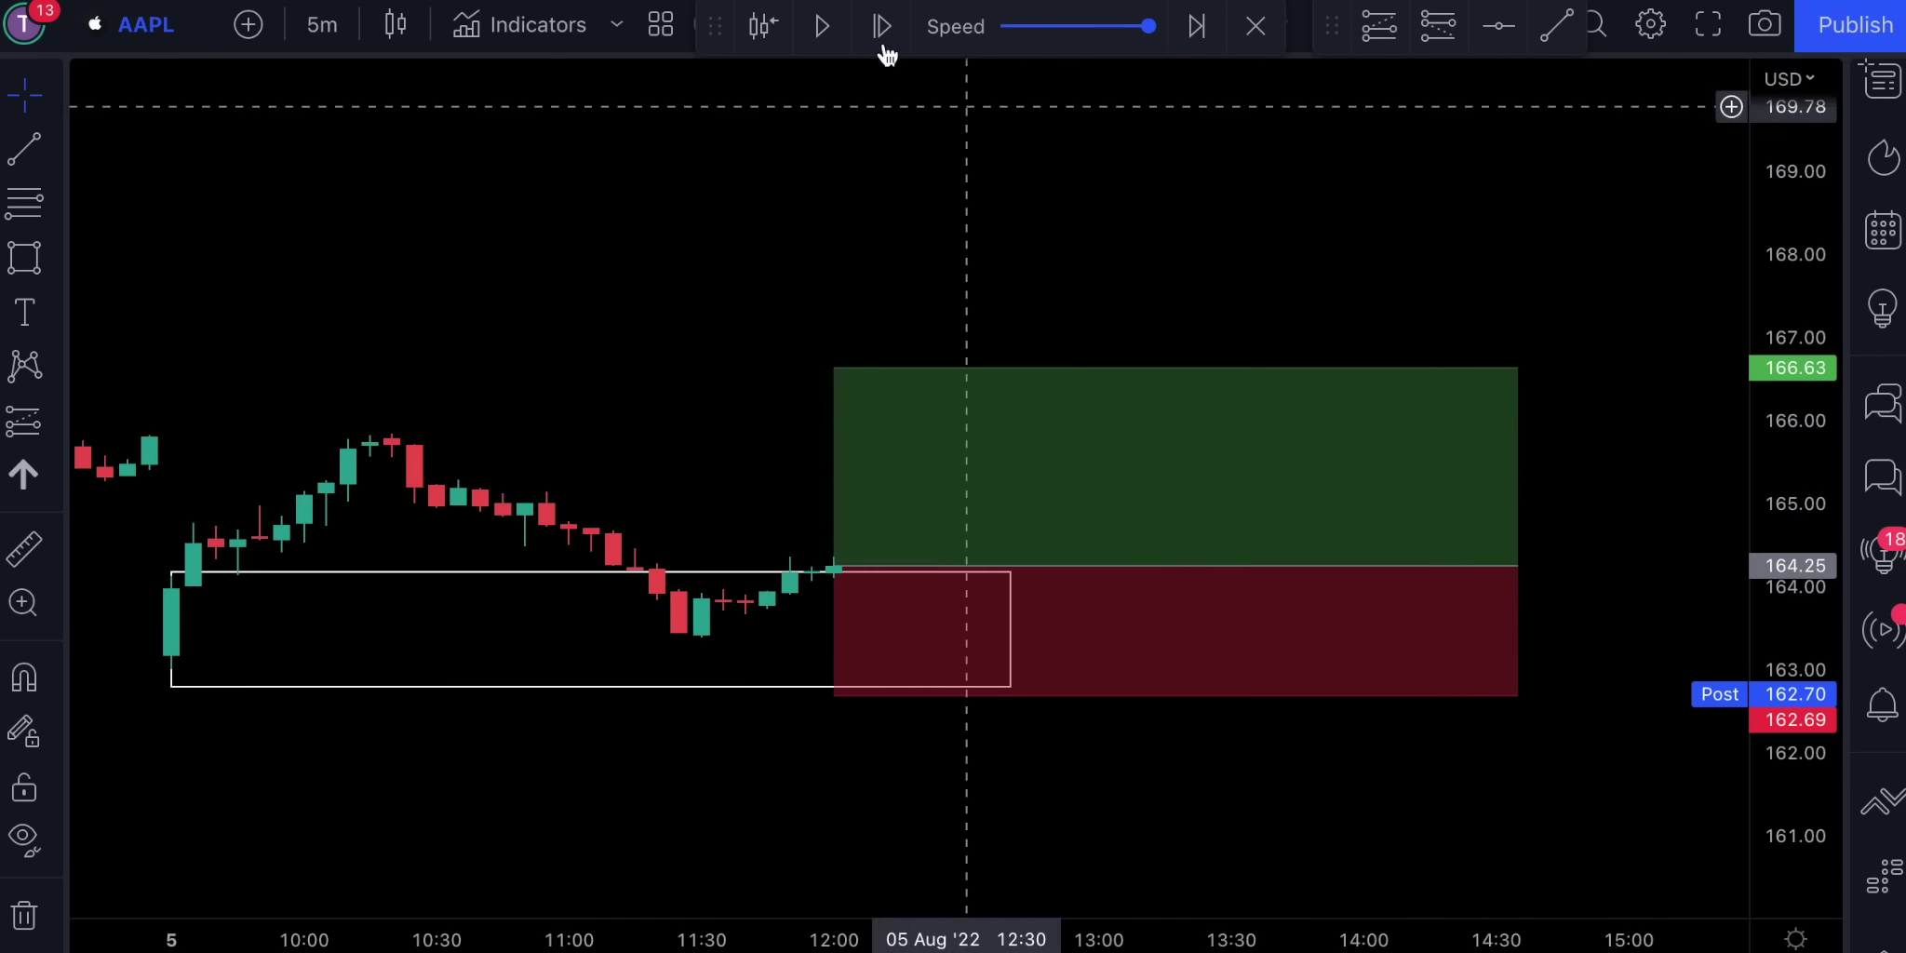
left_click(822, 28)
left_click_drag(748, 544, 858, 274)
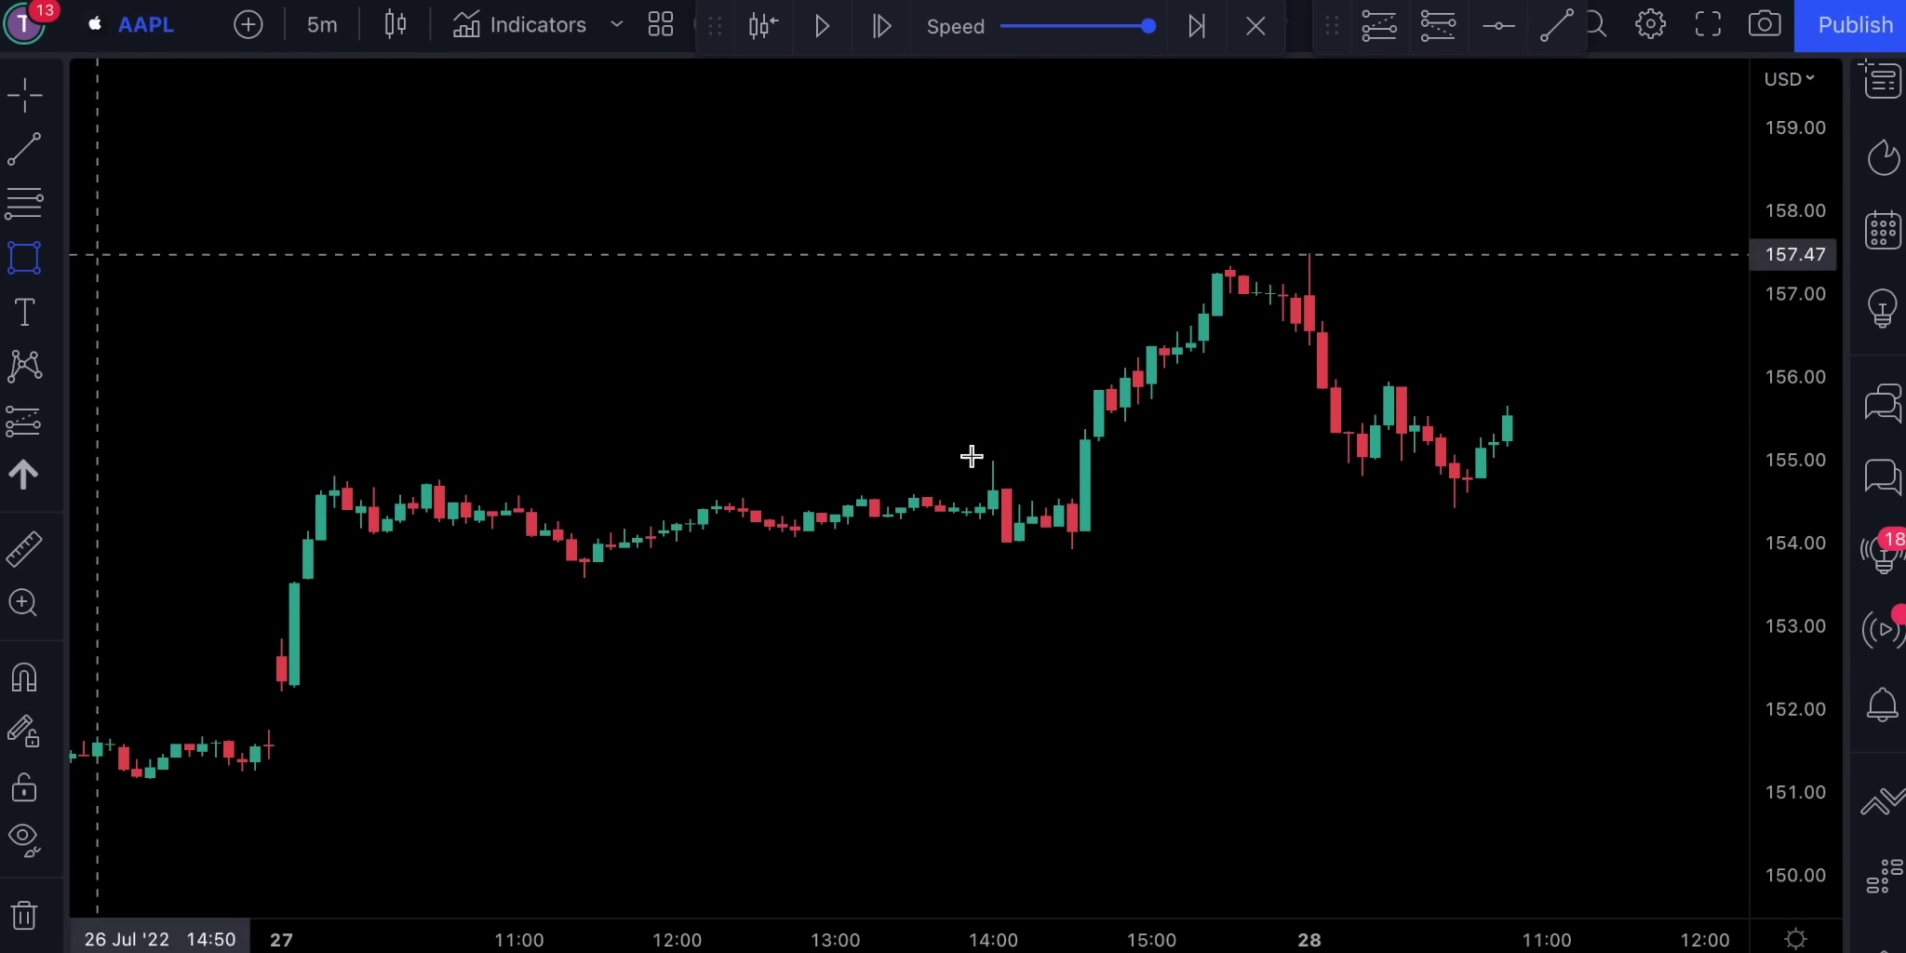
- Draw a rectangle from the large bullish candle before 15:00 on 27 Jul, spanning about 155.35 to 154.10 and extending past 28 Jul 12:00
key("alt+shift+r")
left_click(1743, 534)
left_click_drag(1574, 601, 1136, 642)
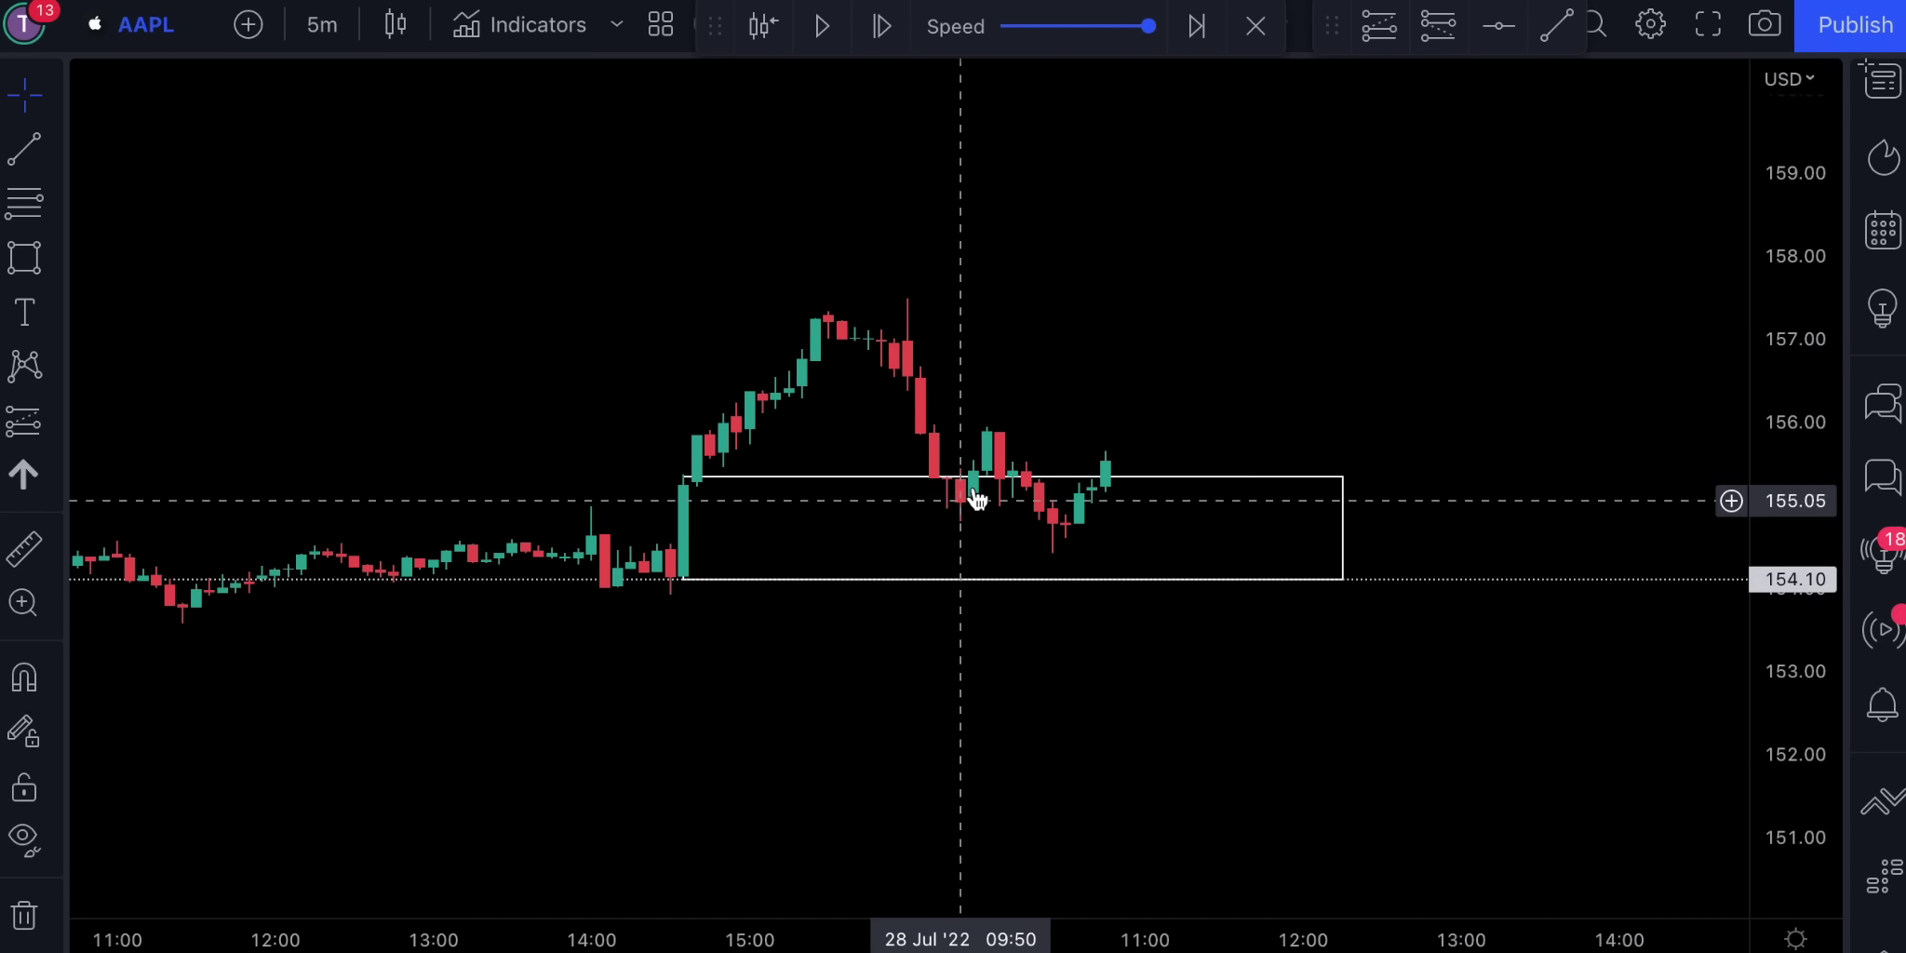
- Place a long position at 155.36 on the 28 Jul 09:55 candle, with the stop at 154.01 and the target at 157.39
key("alt+f")
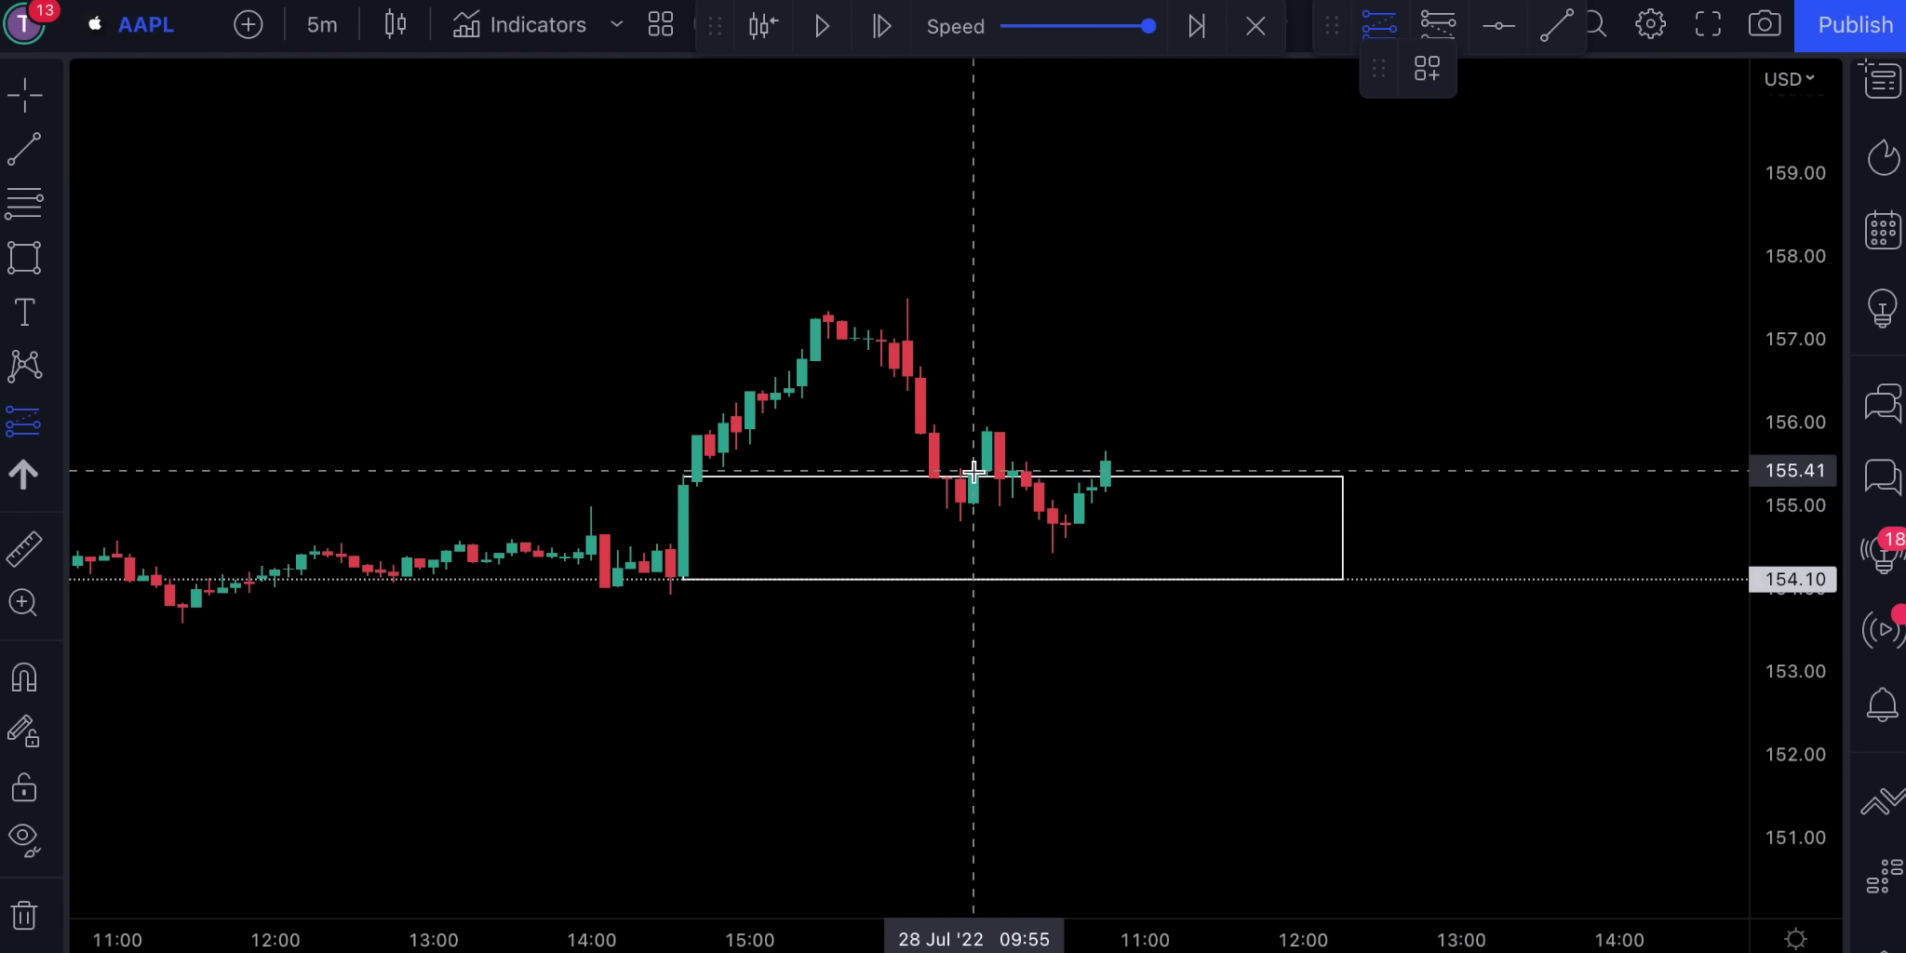
left_click(974, 471)
left_click_drag(974, 553, 973, 586)
left_click_drag(987, 415, 992, 306)
scroll(1155, 405, "right", 5)
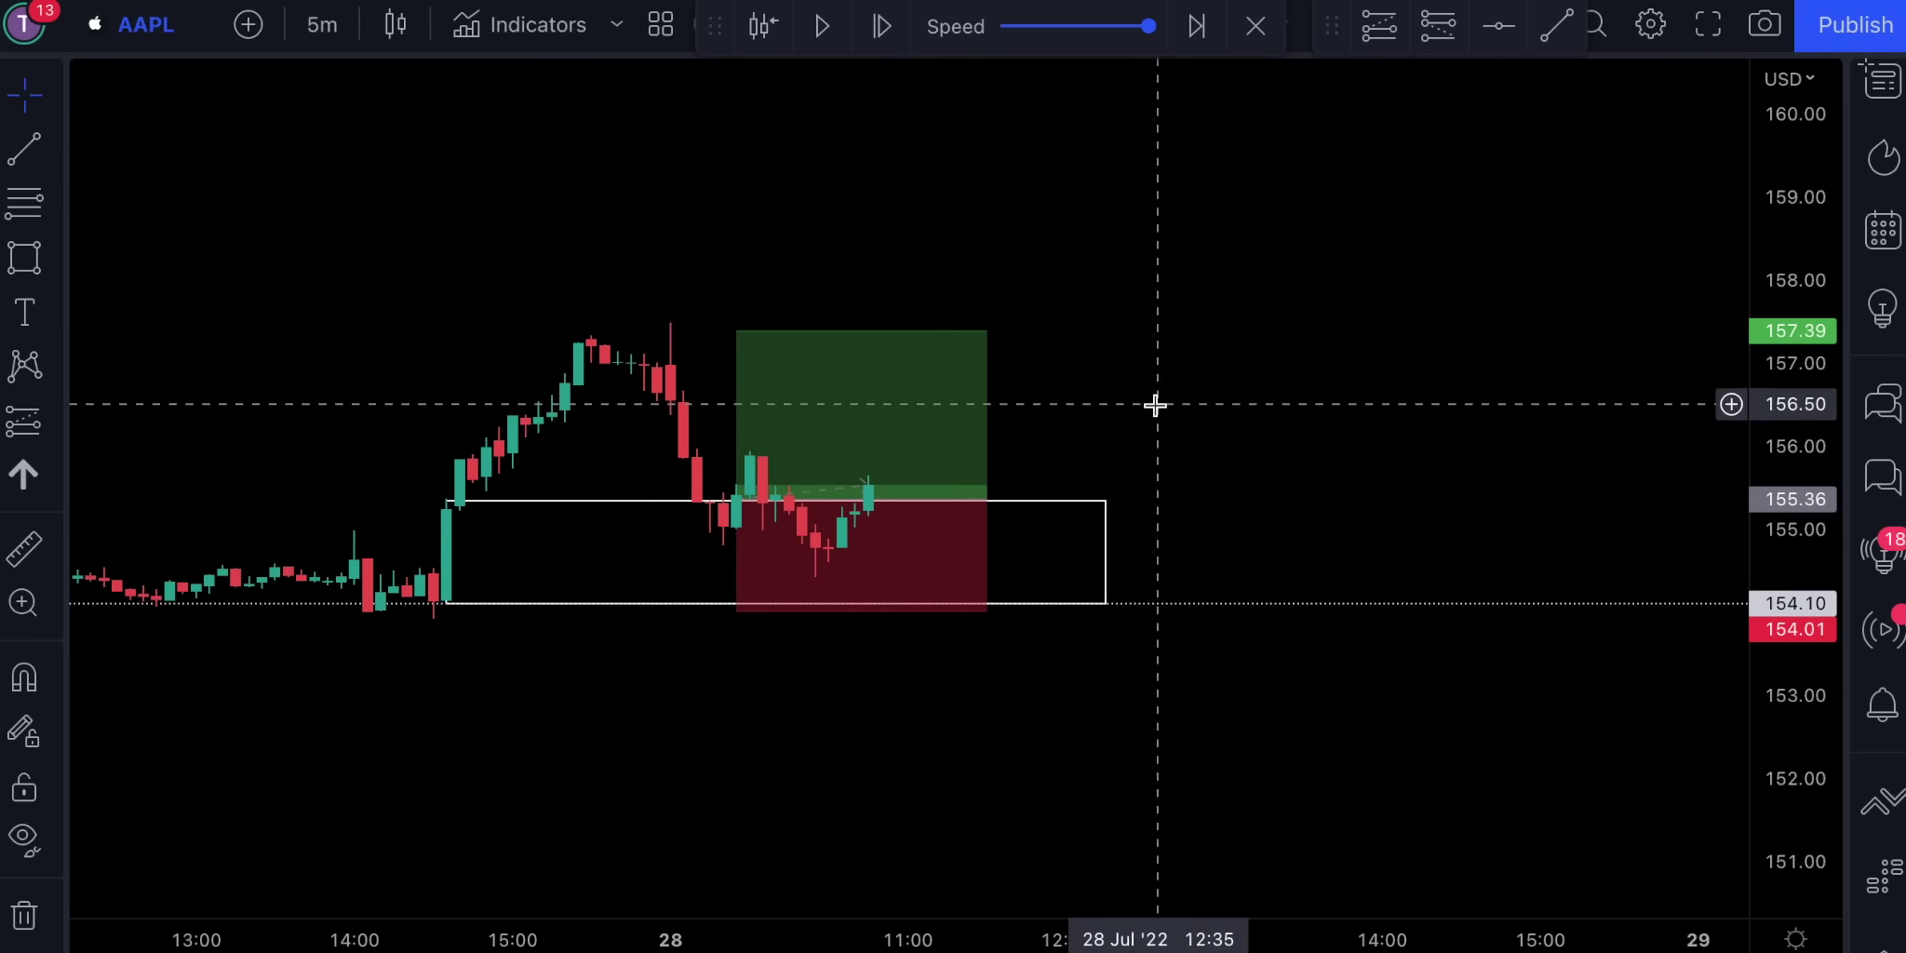
- Play the replay forward until the price reaches the long position's 157.39 target
left_click(822, 25)
left_click(821, 25)
left_click(822, 25)
left_click(821, 25)
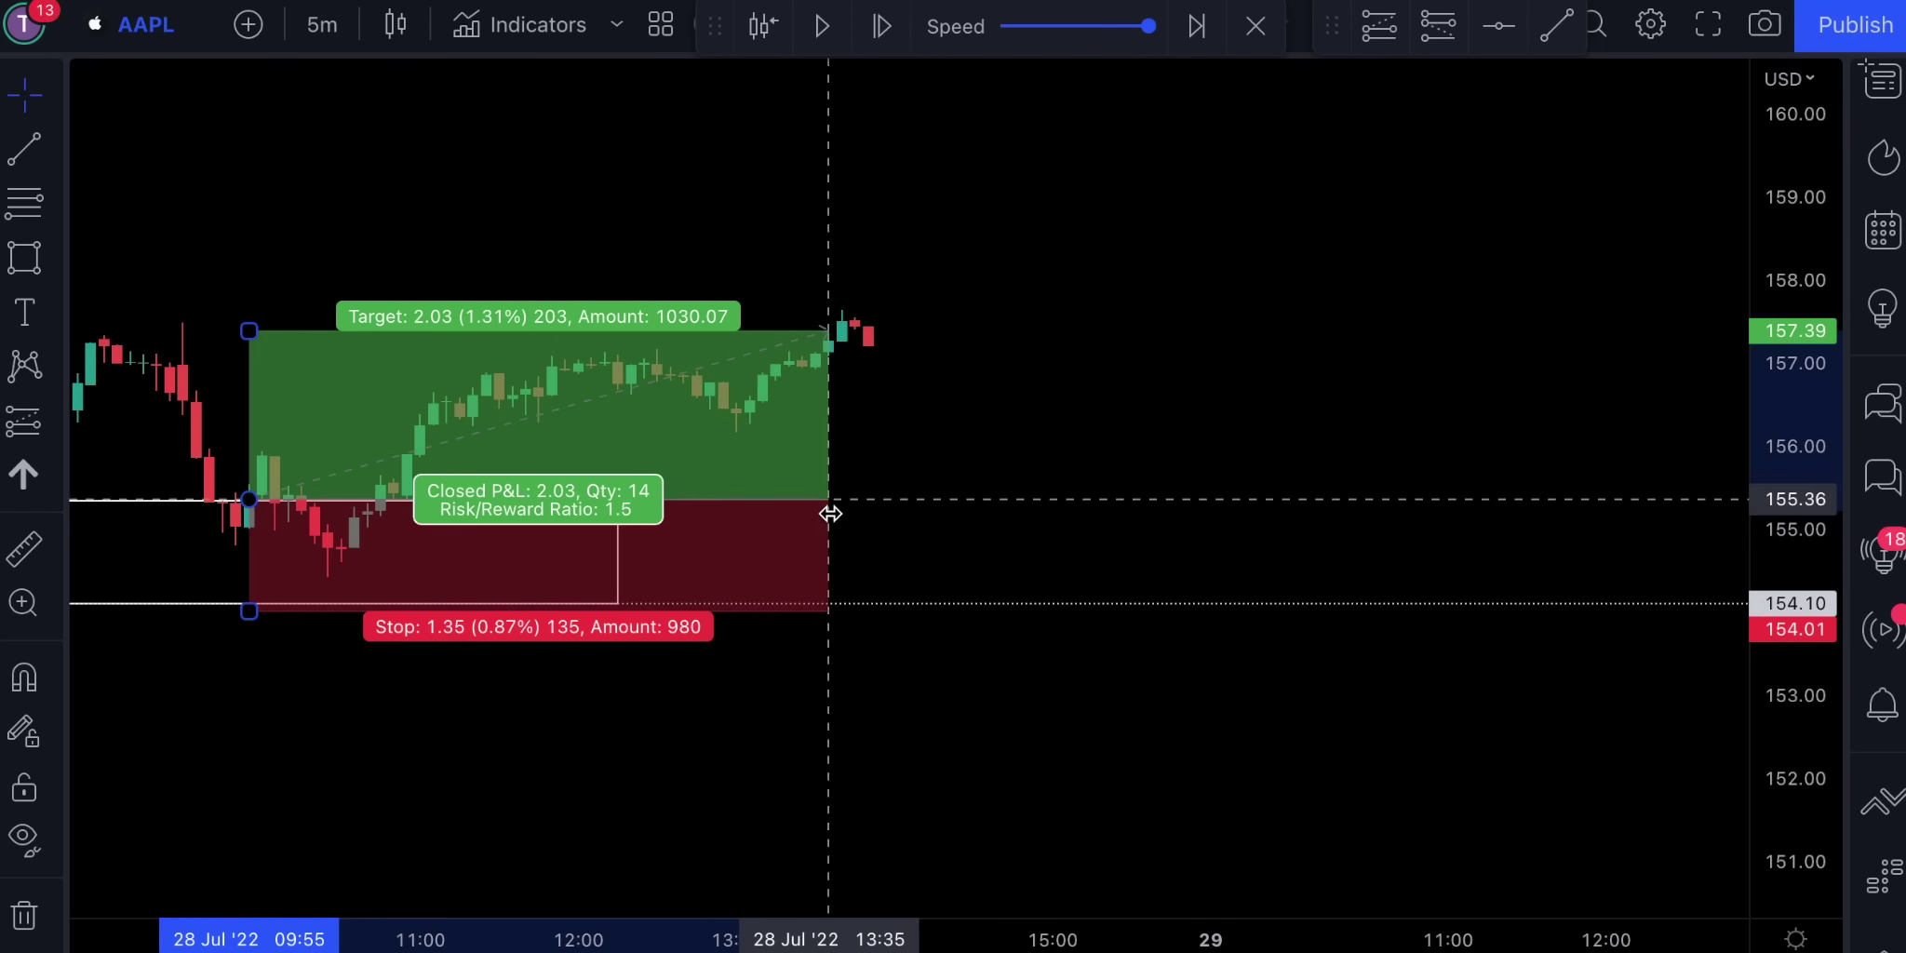
- Draw a rectangle from the 27 Jun 09:30 candle into the 28 Jun session, spanning about 143.54 to 142.20
scroll(1148, 655, "down", 3)
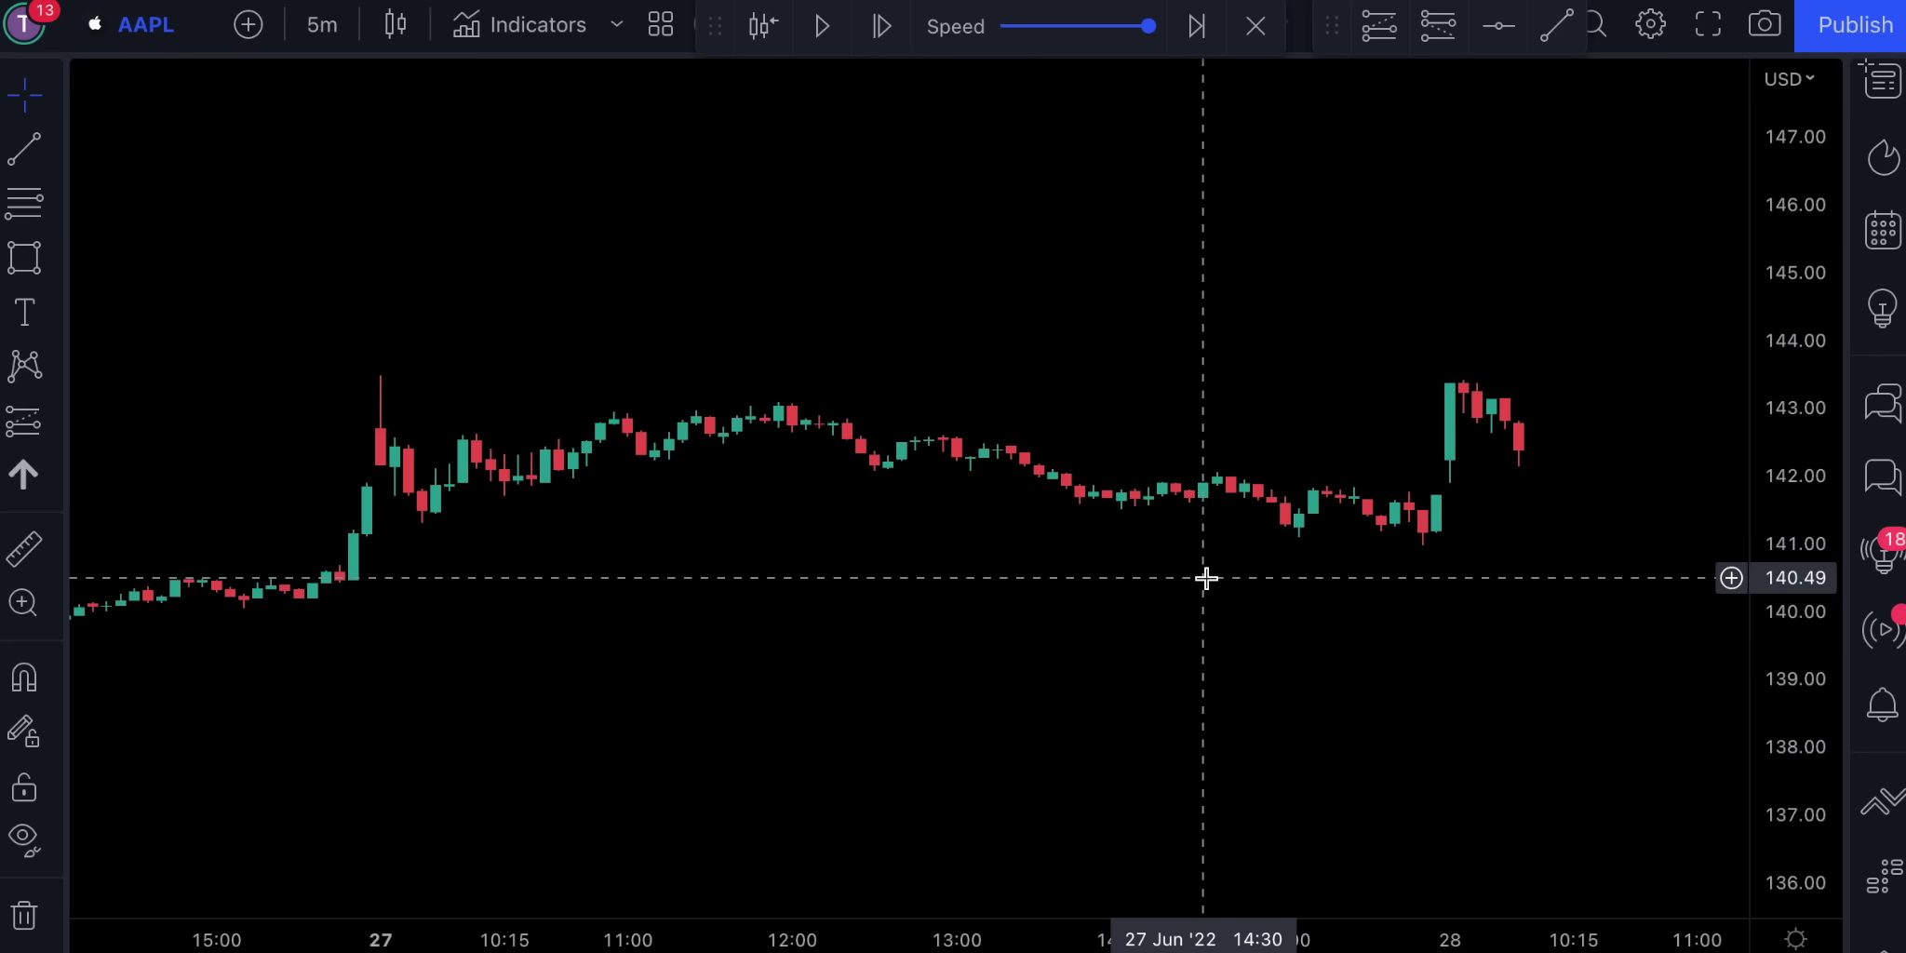
key("alt+shift+r")
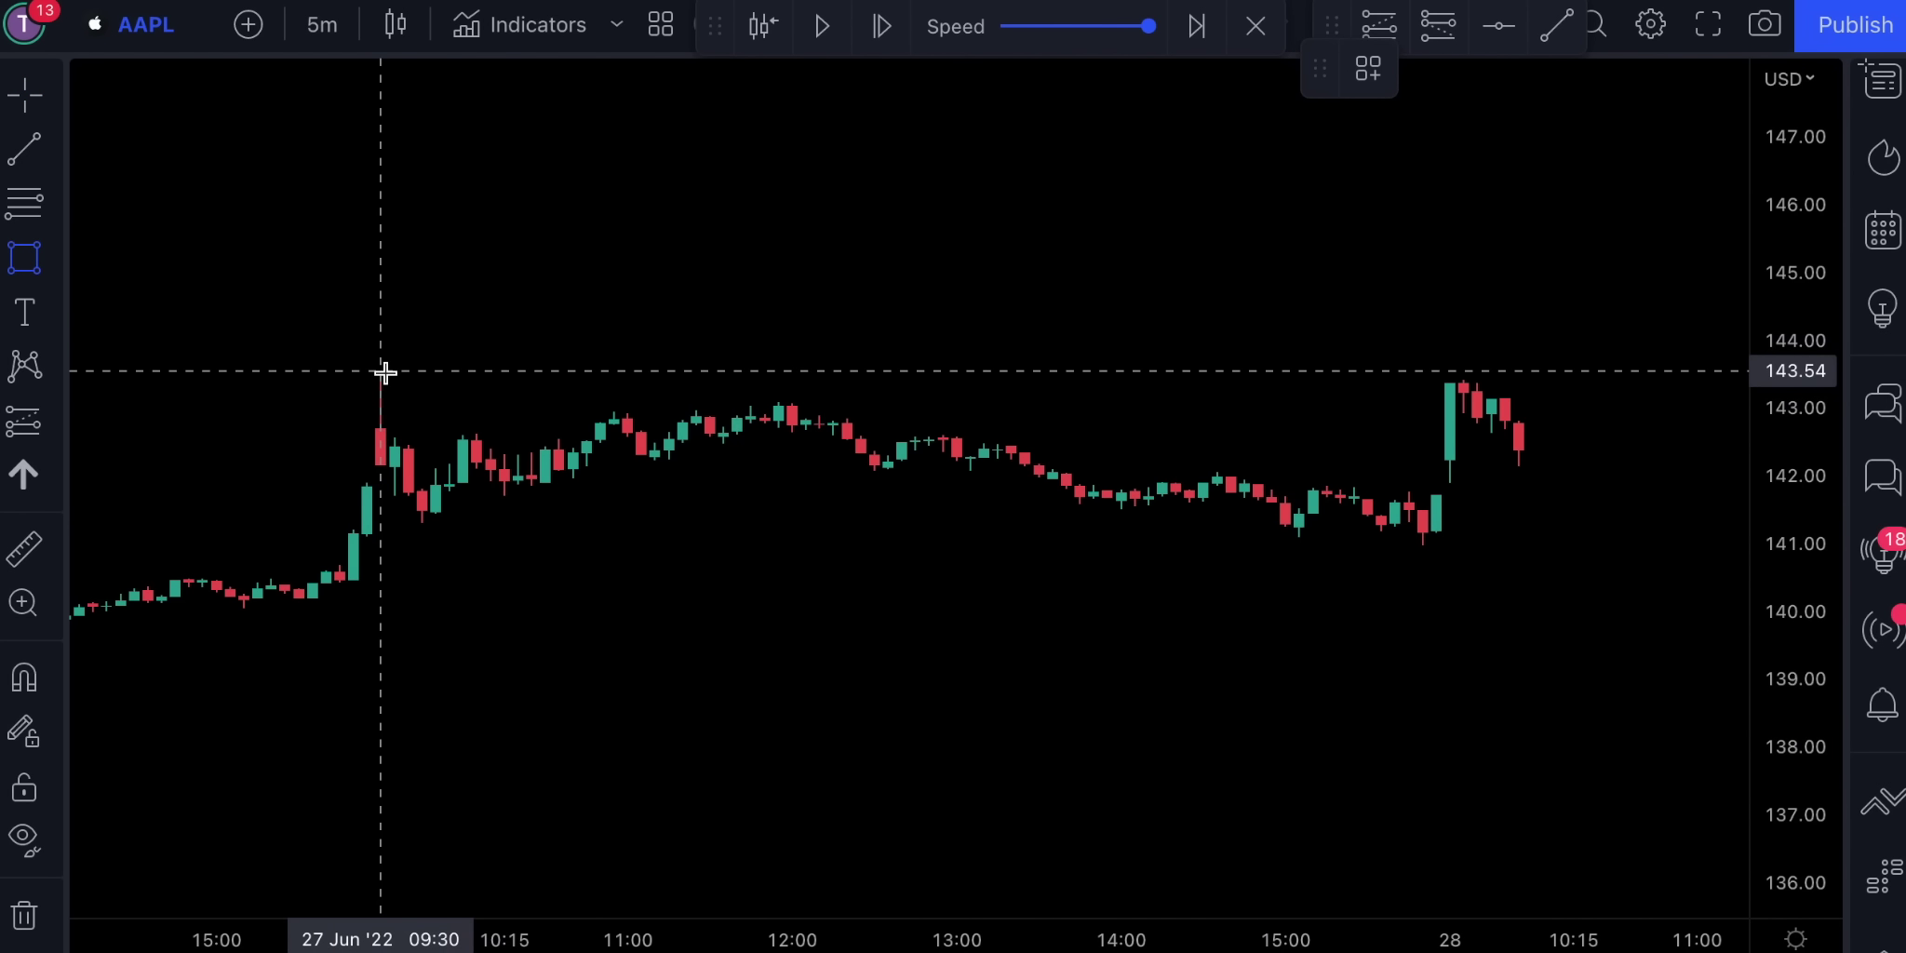
mouse_move(381, 372)
left_mouse_down()
mouse_move(394, 471)
mouse_move(1654, 402)
mouse_move(1710, 418)
left_mouse_up()
left_click_drag(1686, 501, 1600, 459)
left_click(1459, 331)
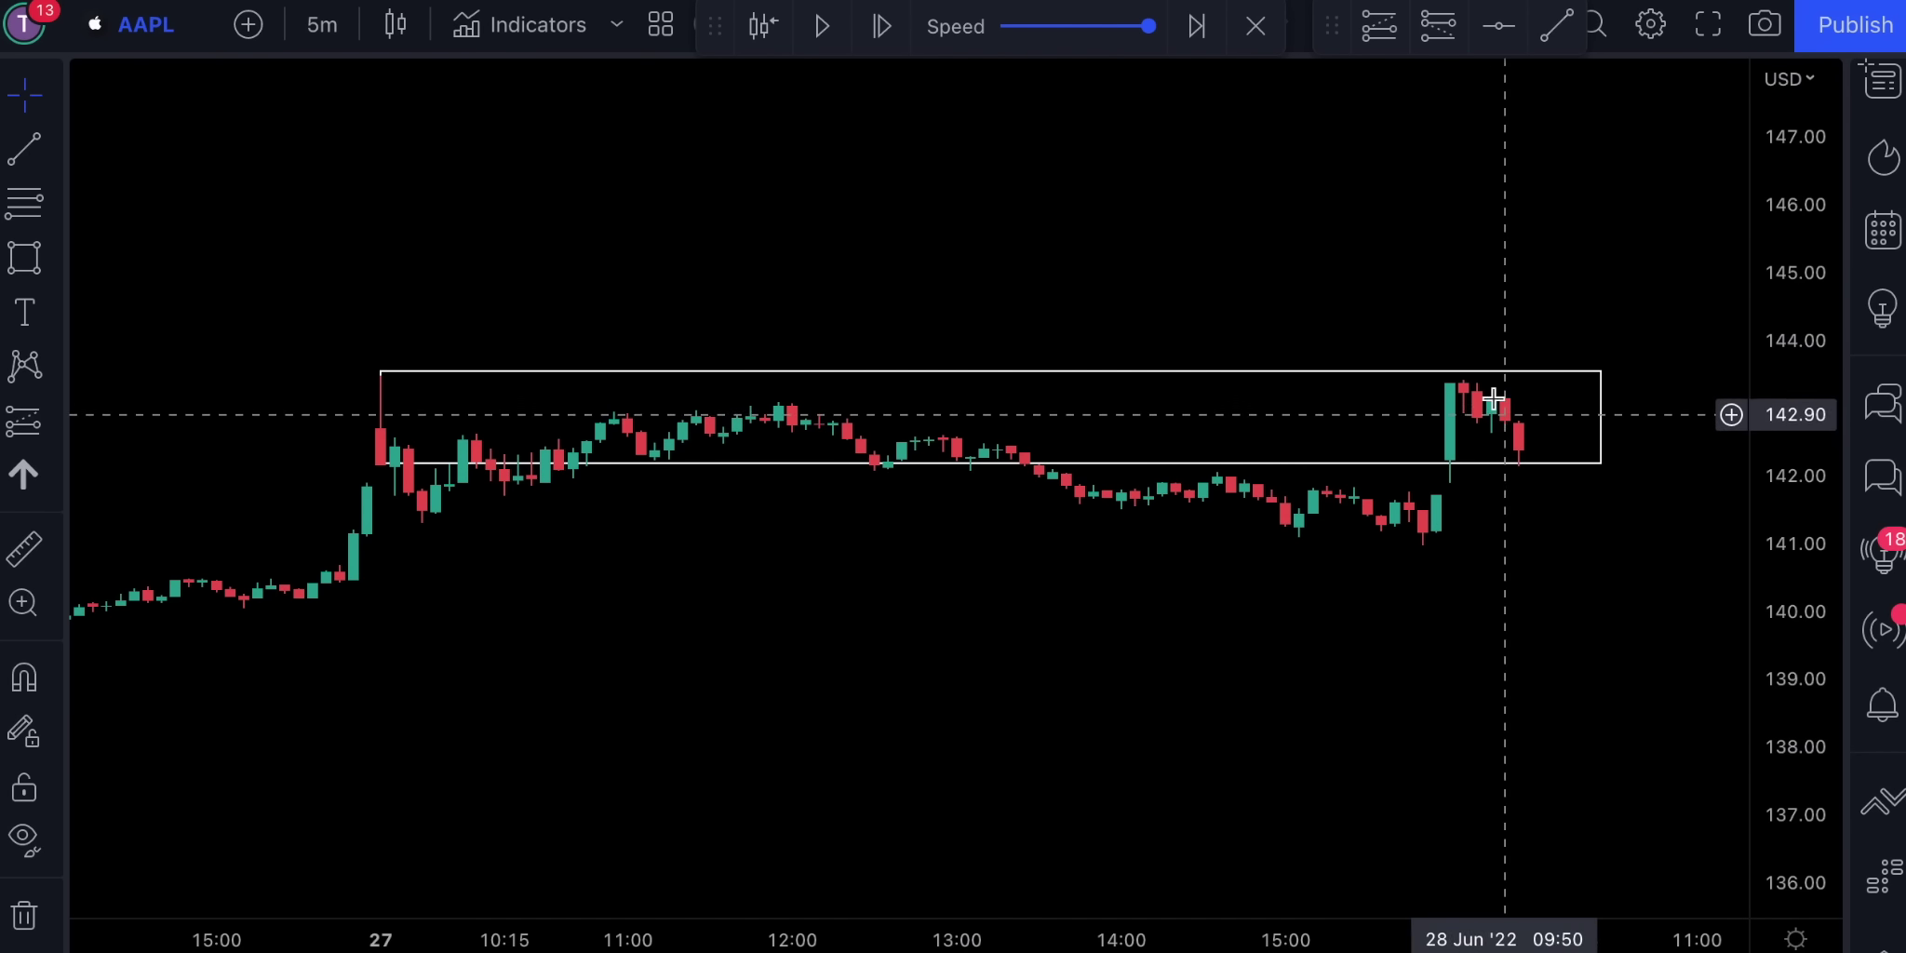
- Step the replay forward and place a short position at 141.87 on the 28 Jun 10:00 candle, with its stop at 143.63
left_click(882, 26)
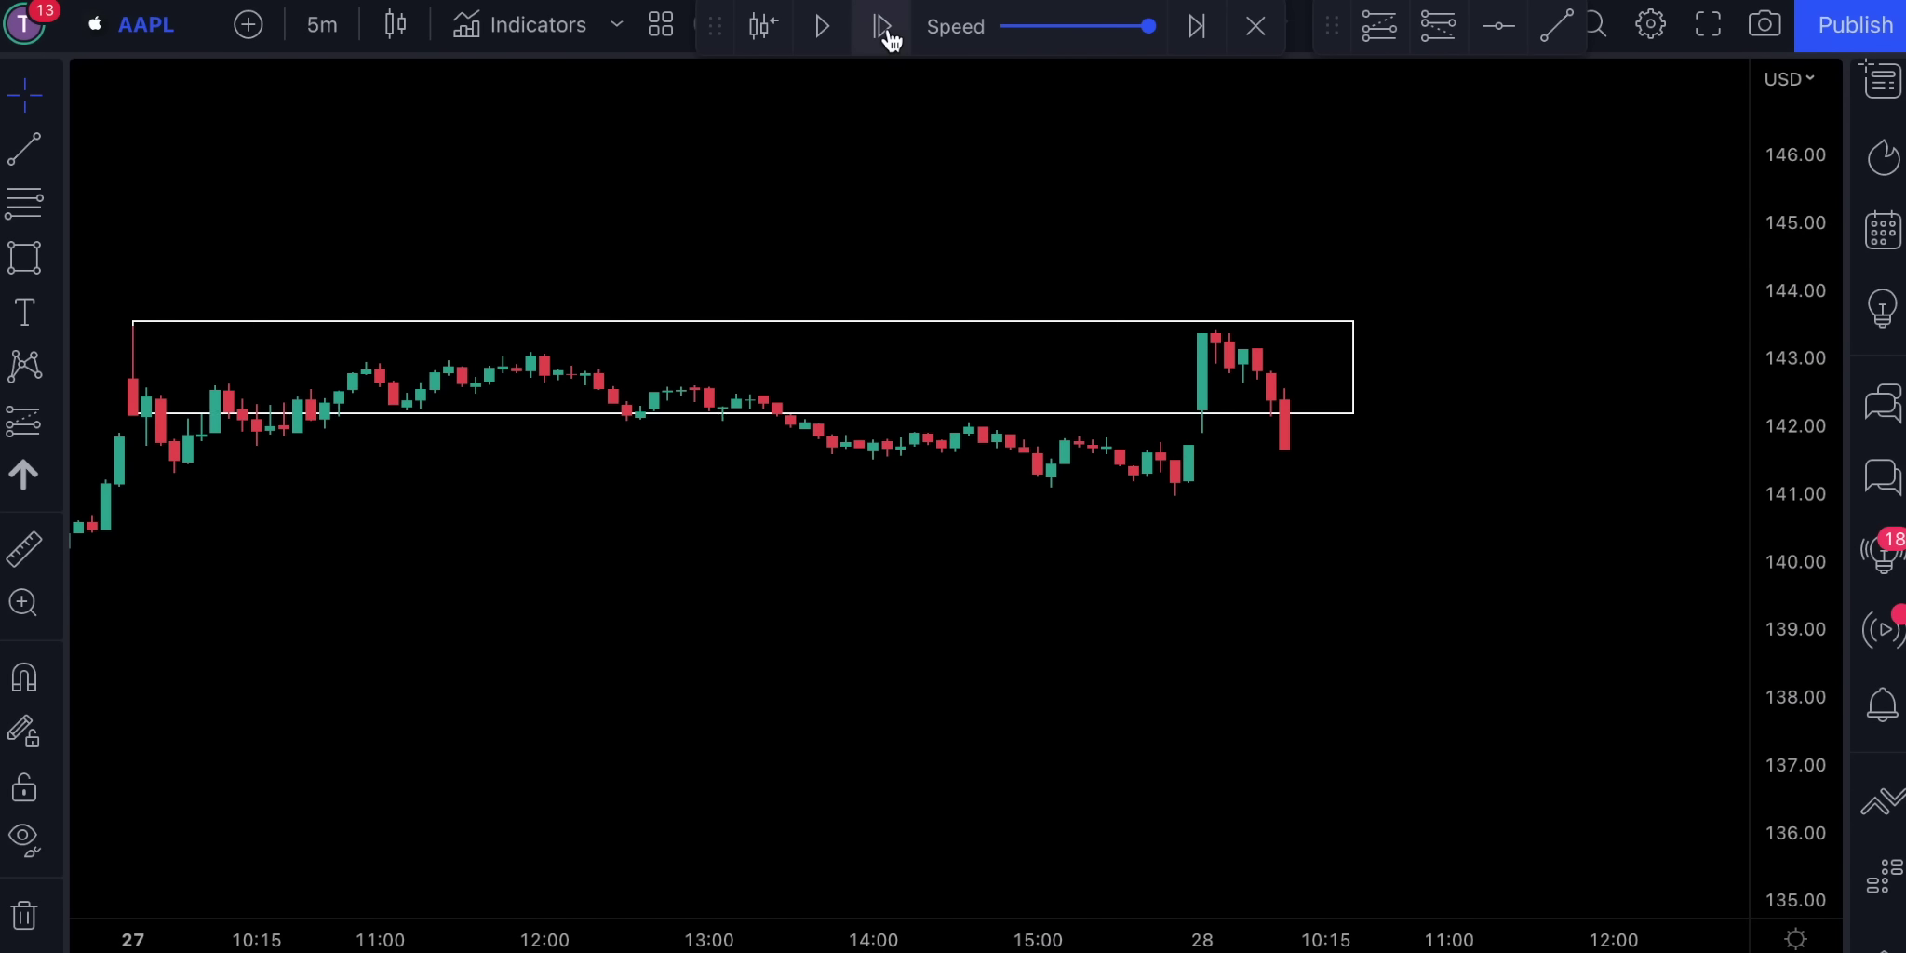
key("alt+shift+l")
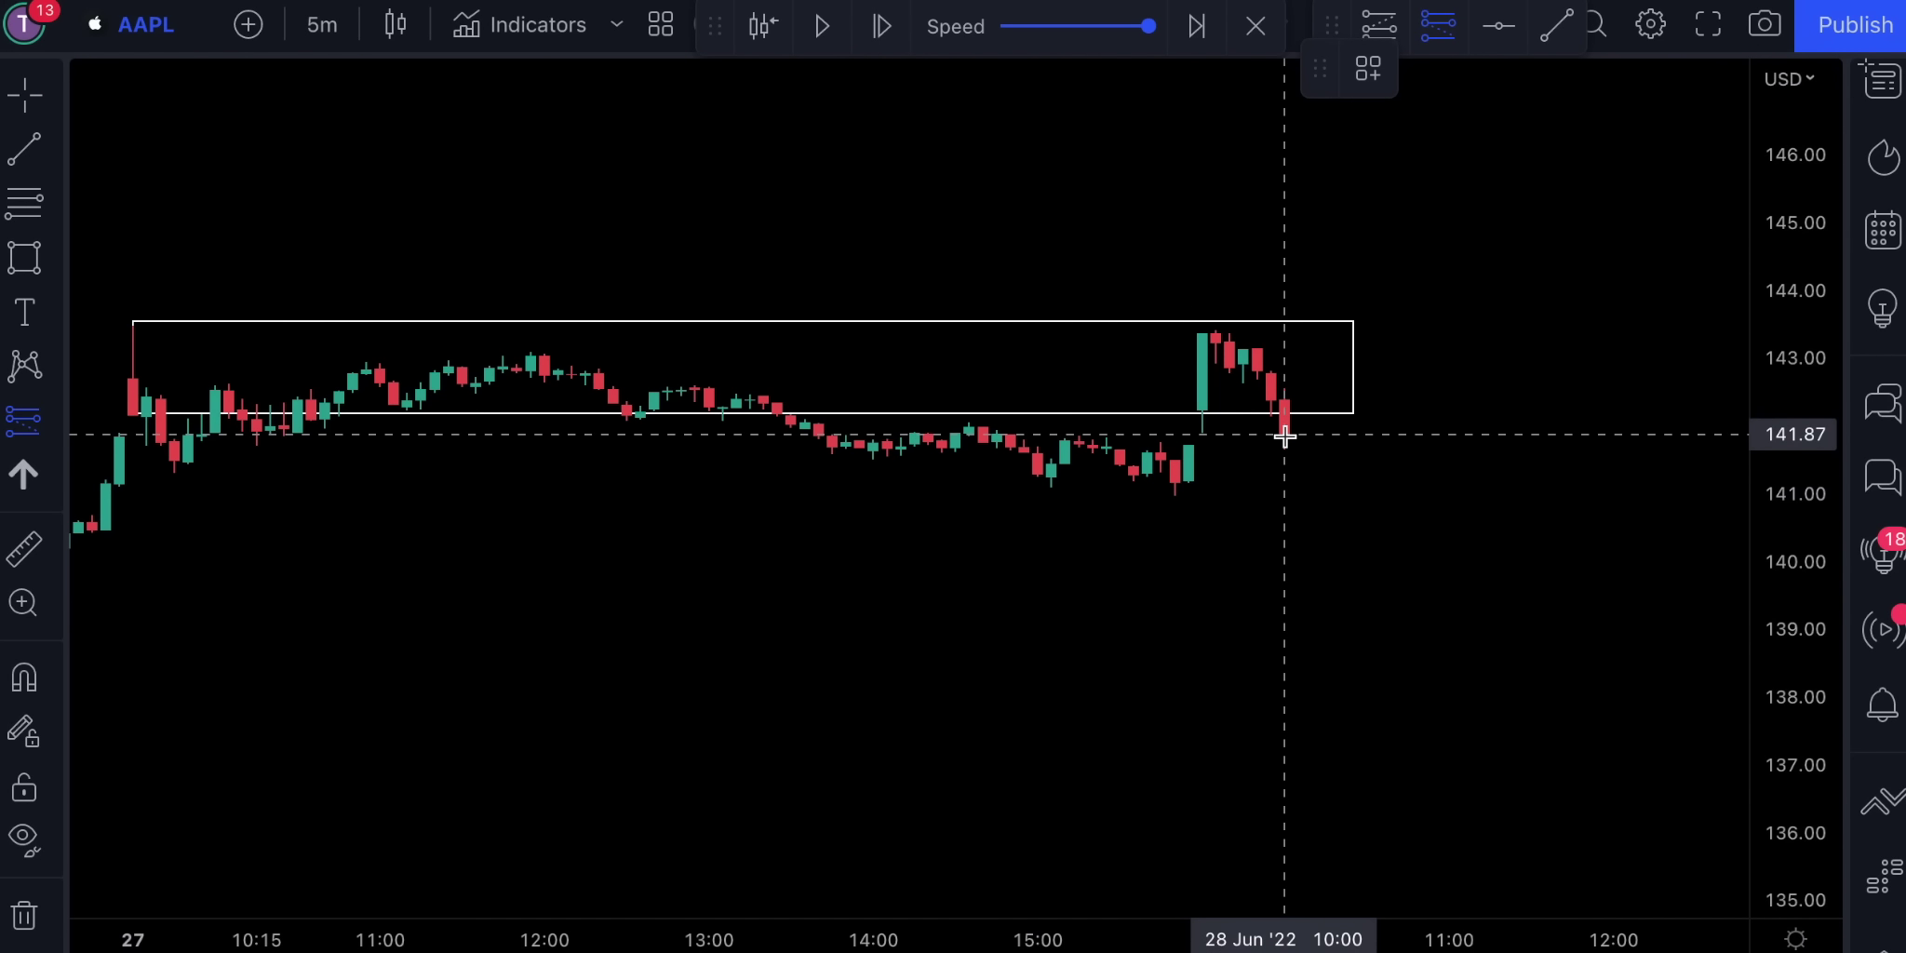
left_click(1284, 435)
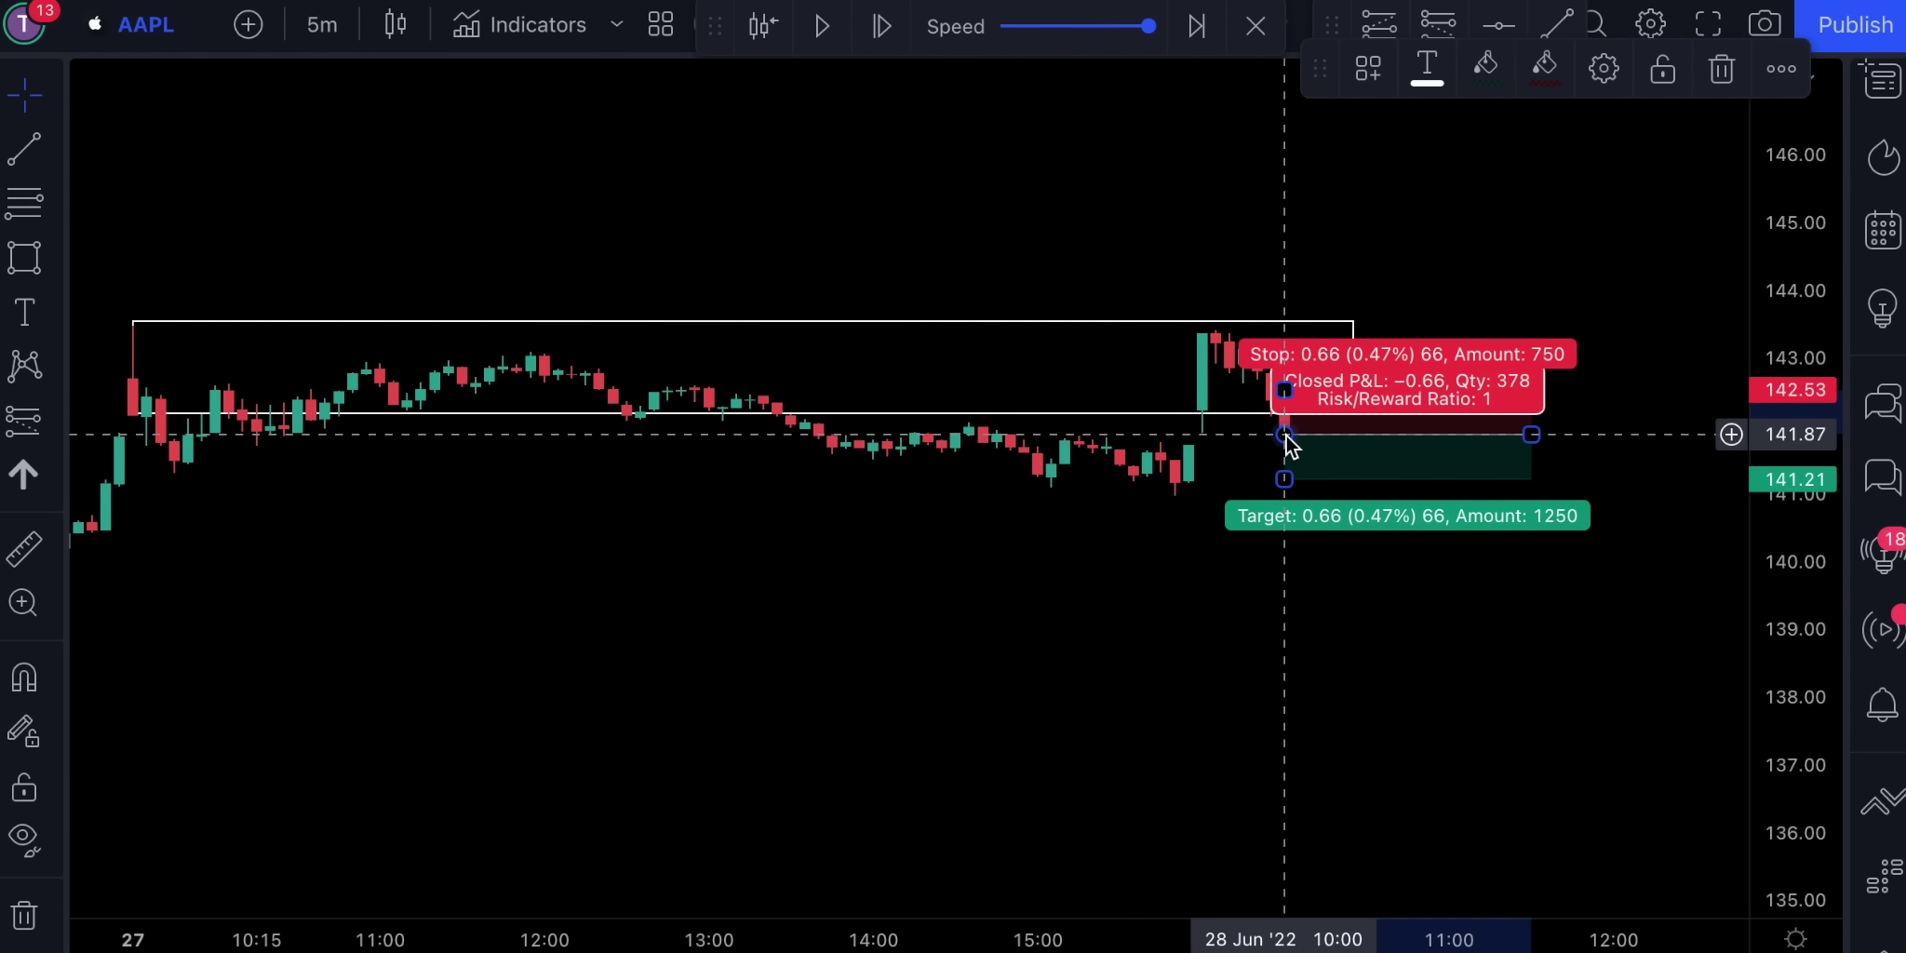
left_click_drag(1285, 390, 1285, 316)
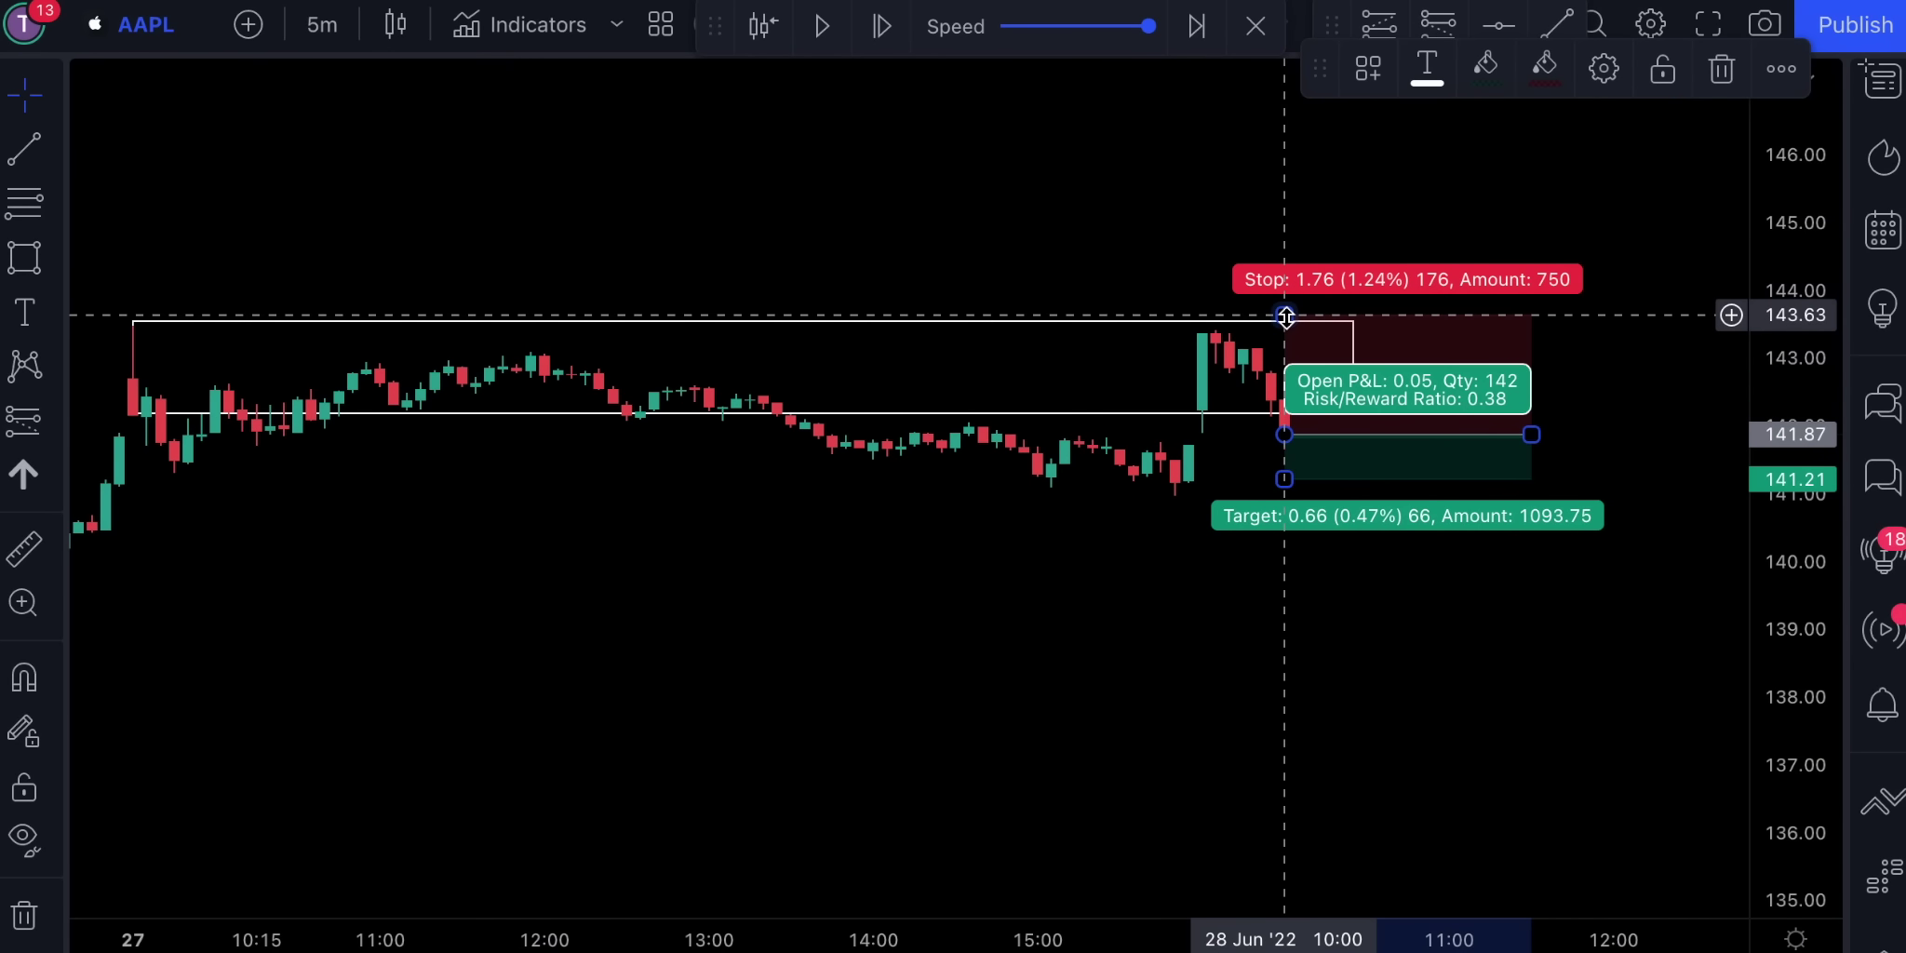
- Set the short position's target to 139.22 and run the replay to play out the trade
left_click_drag(1284, 479, 1301, 614)
left_click_drag(1243, 149, 939, 64)
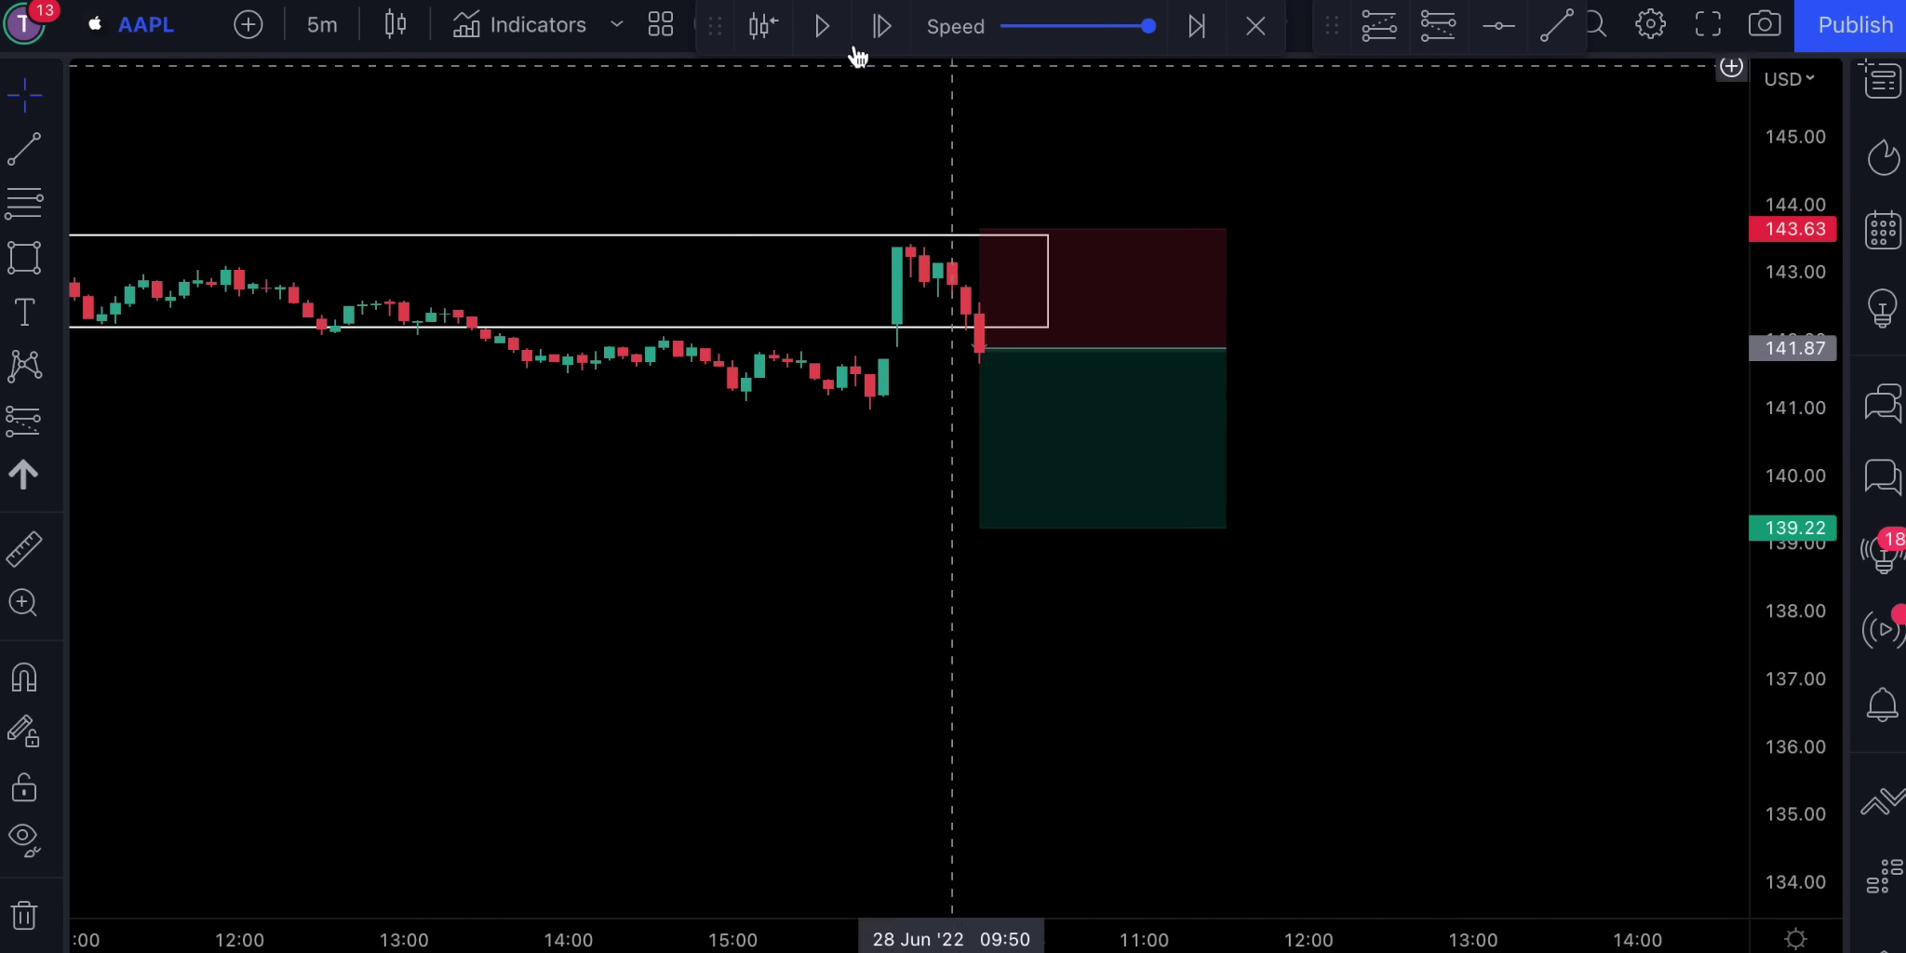
left_click(822, 27)
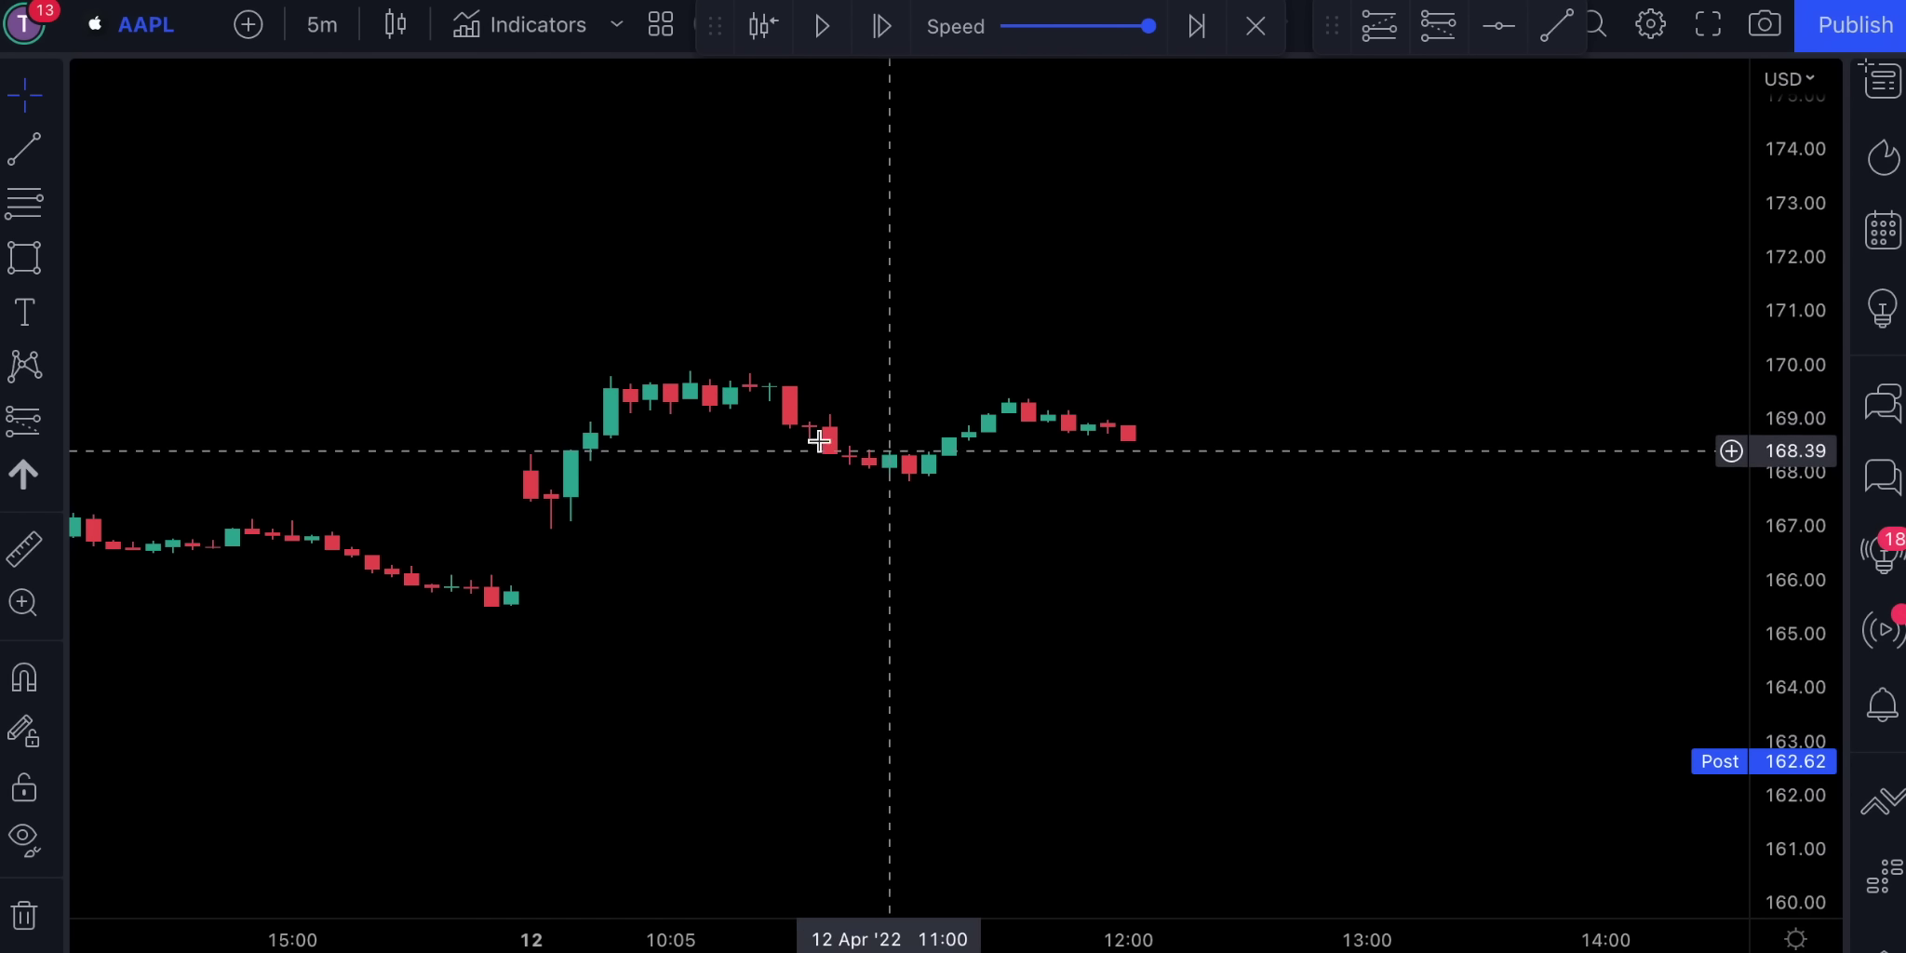
- Draw a rectangle from the 12 Apr 10:35 candle to about 12:50, spanning about 169.6 to 168.8
left_click(20, 268)
left_click(787, 387)
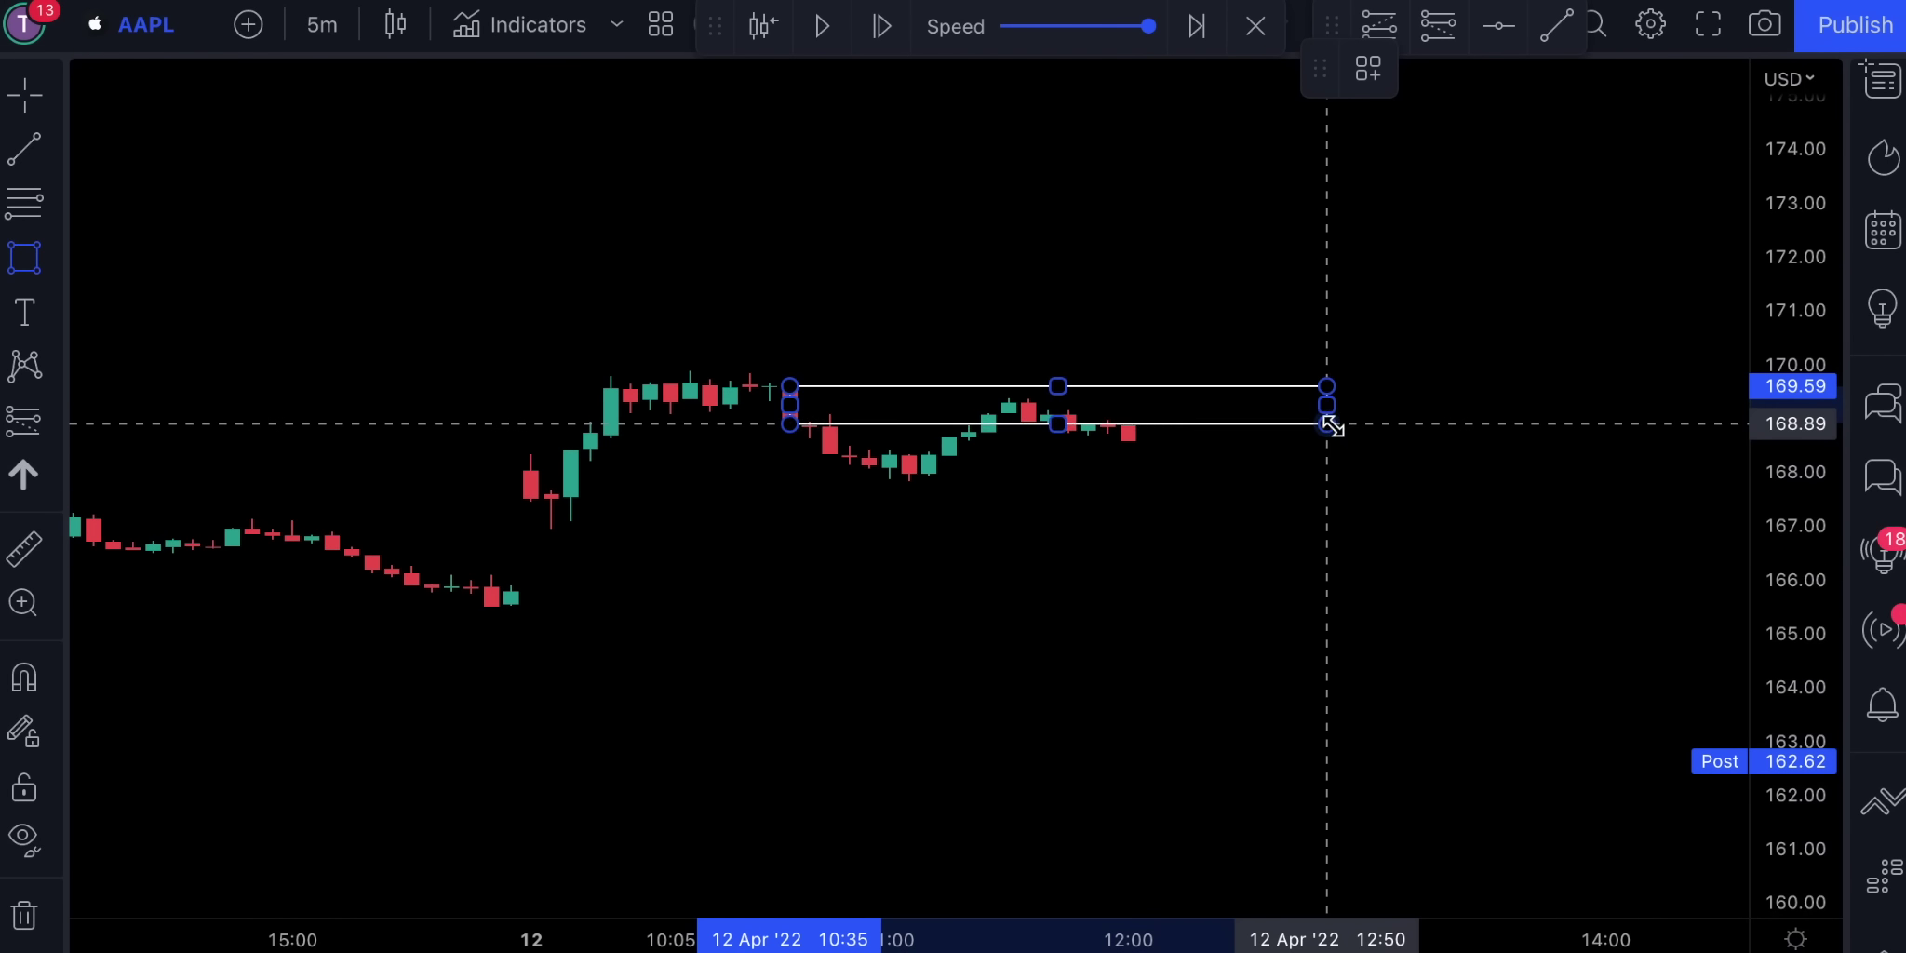
left_click(1327, 424)
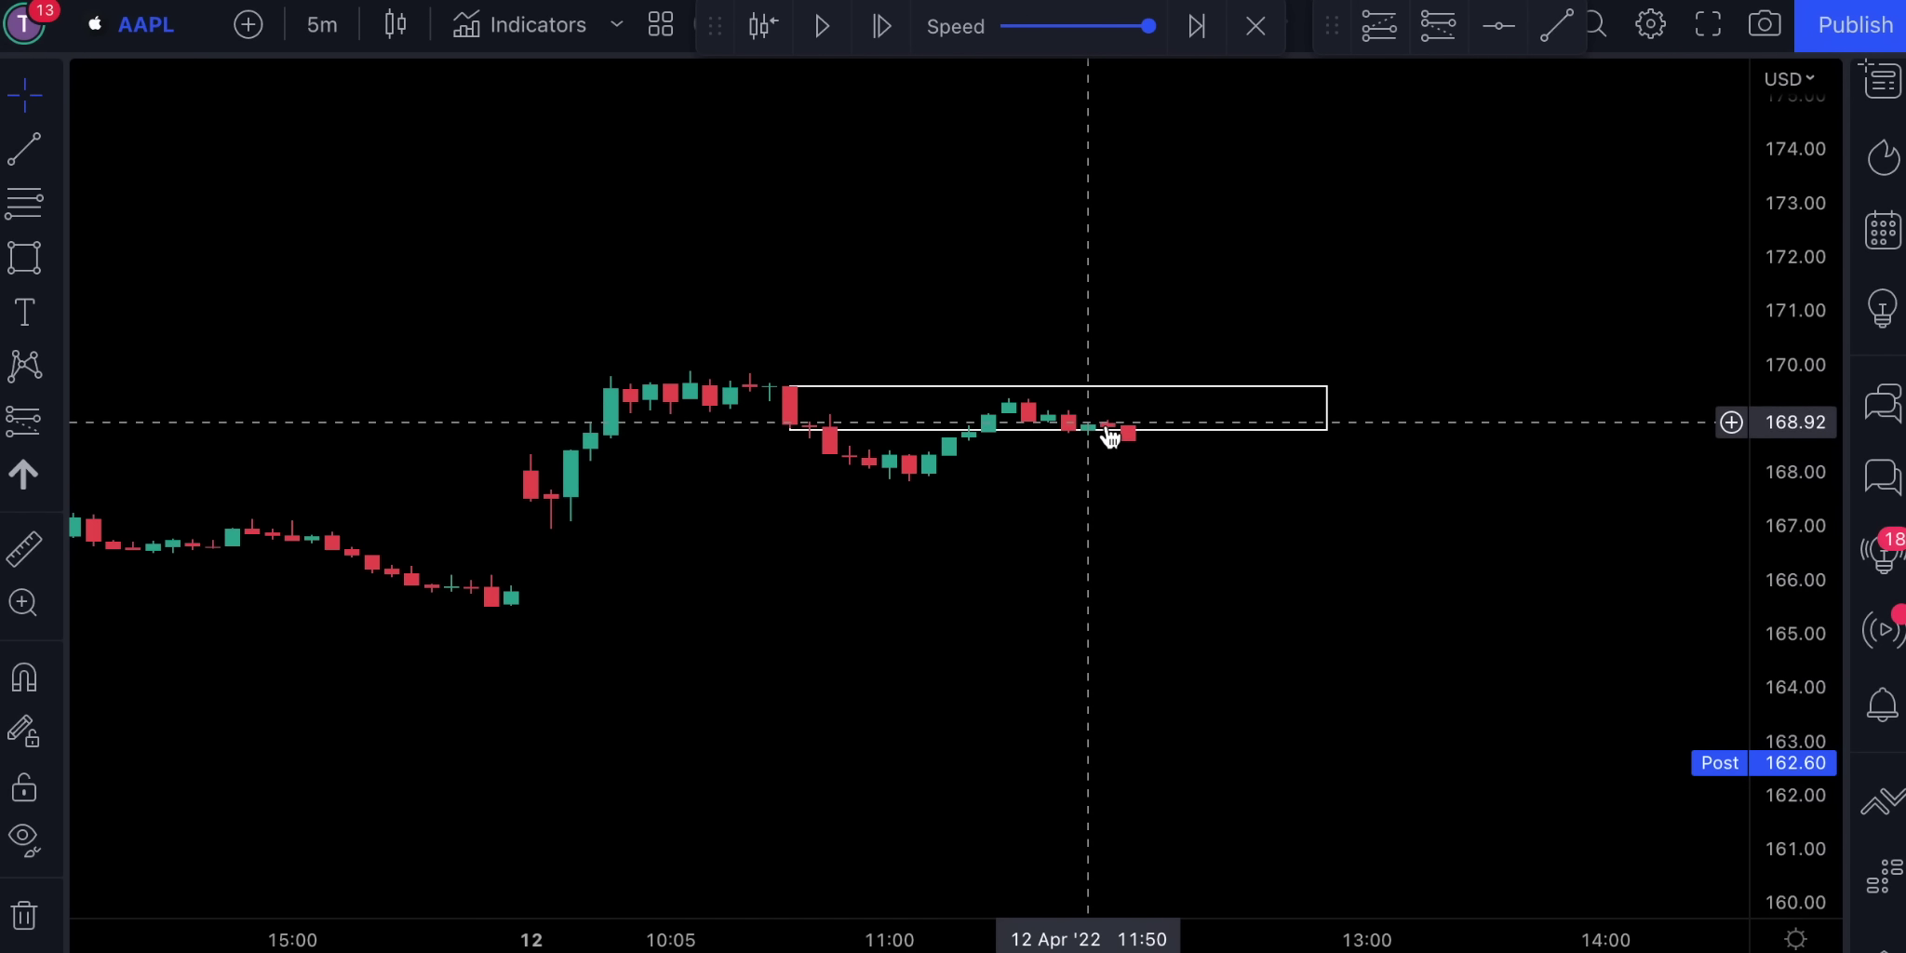
scroll(1072, 277, "right", 5)
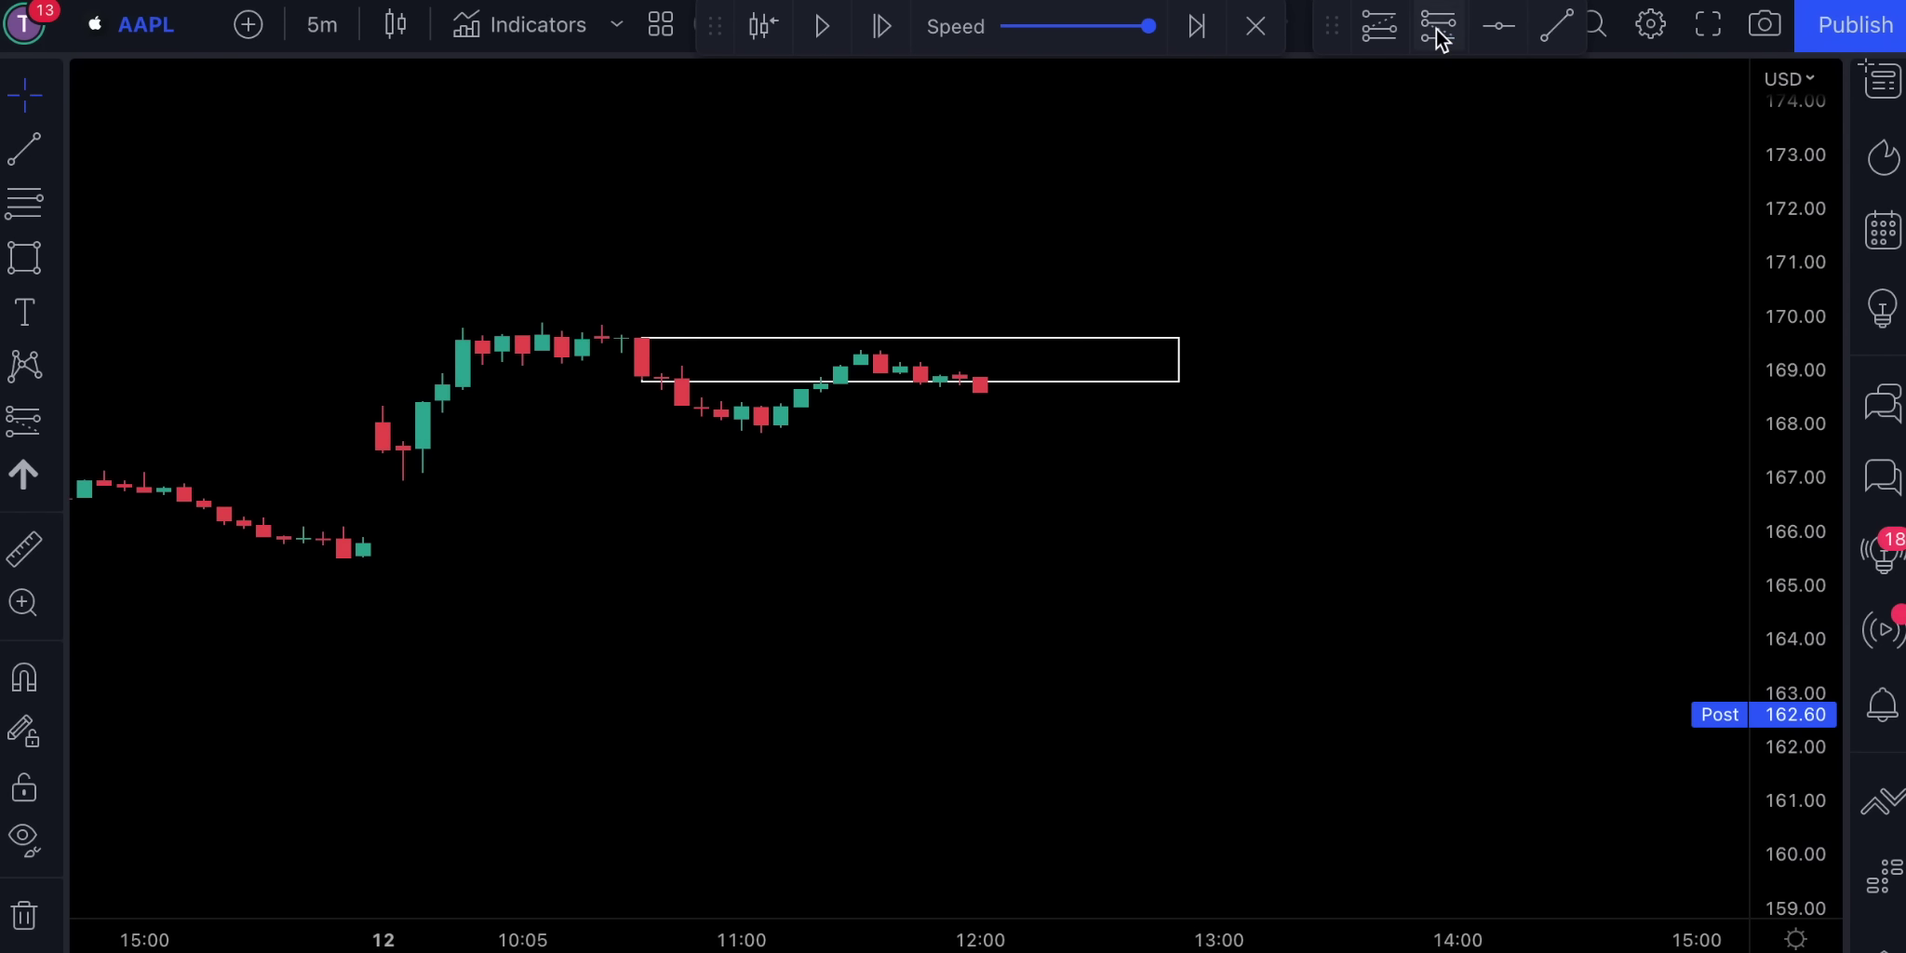
- Place a short position at 168.64 on the 12 Apr 12:00 candle, with its stop at 169.68 and target at 167.07
left_click(1438, 25)
left_click(988, 389)
left_click_drag(979, 342, 980, 333)
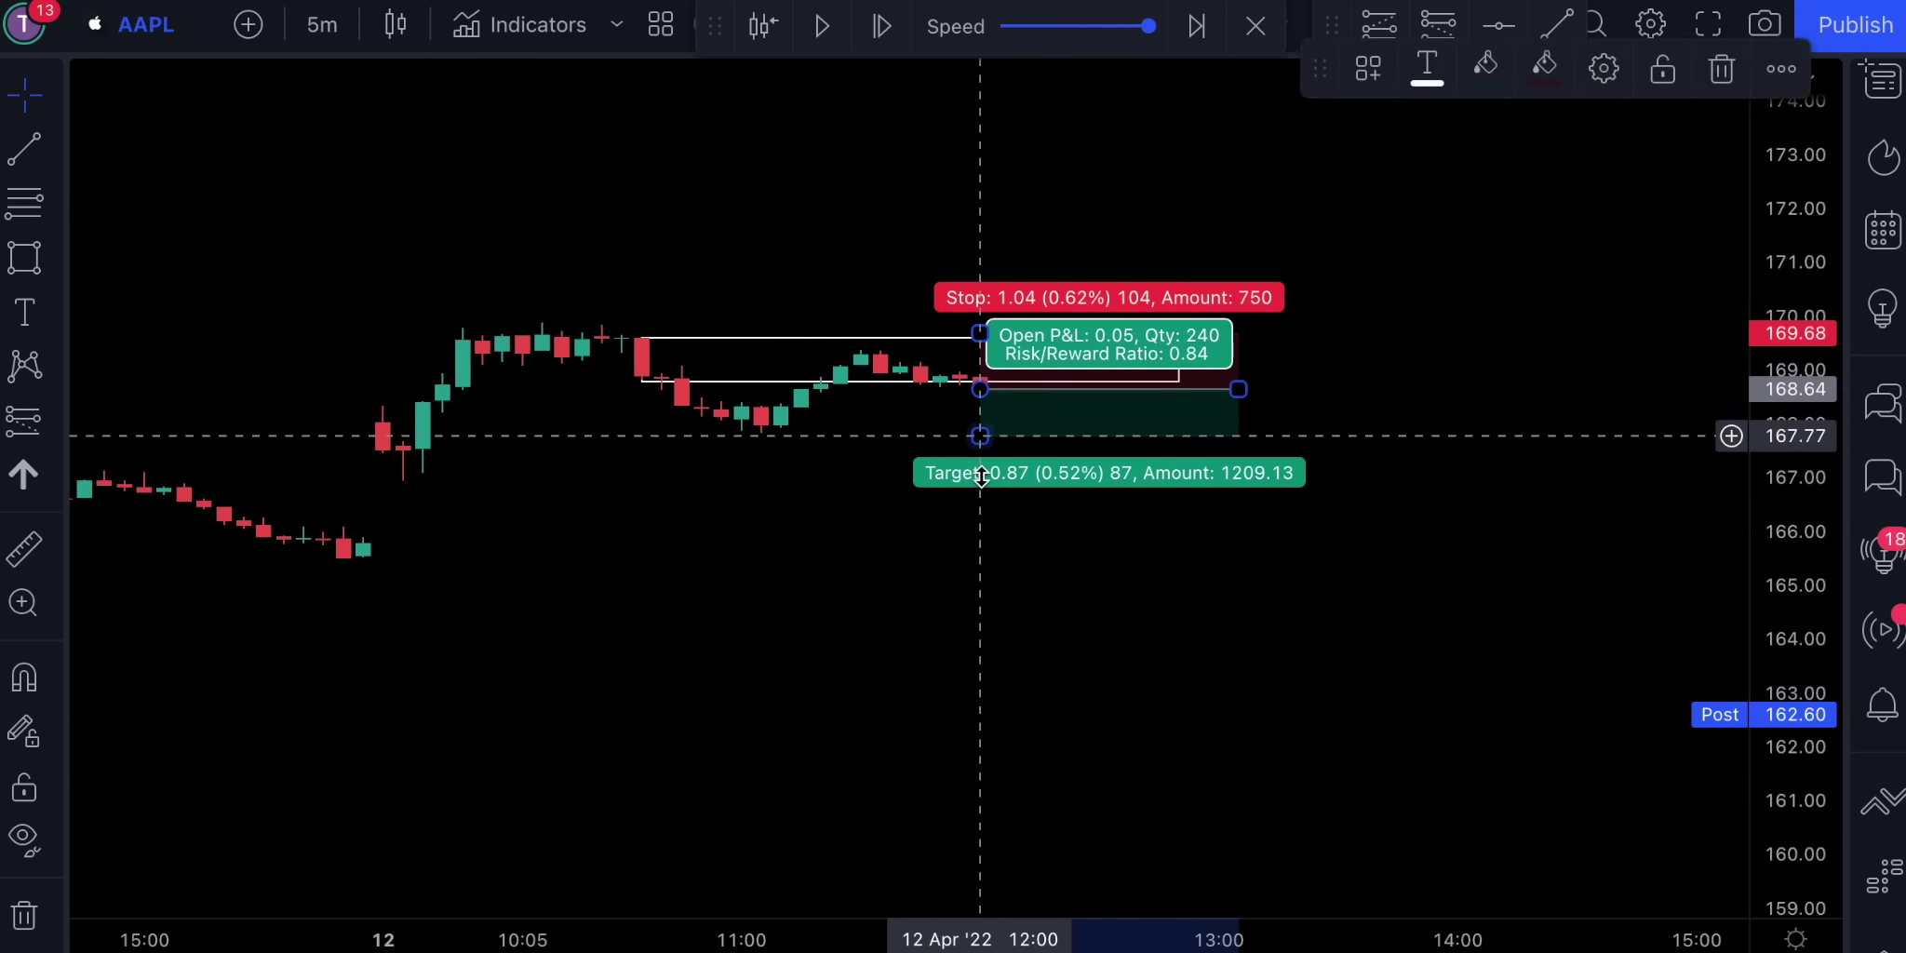
left_click_drag(980, 435, 981, 477)
- Play the replay until the price reaches the short position's target, and extend the position's end to 14:05
left_click(822, 26)
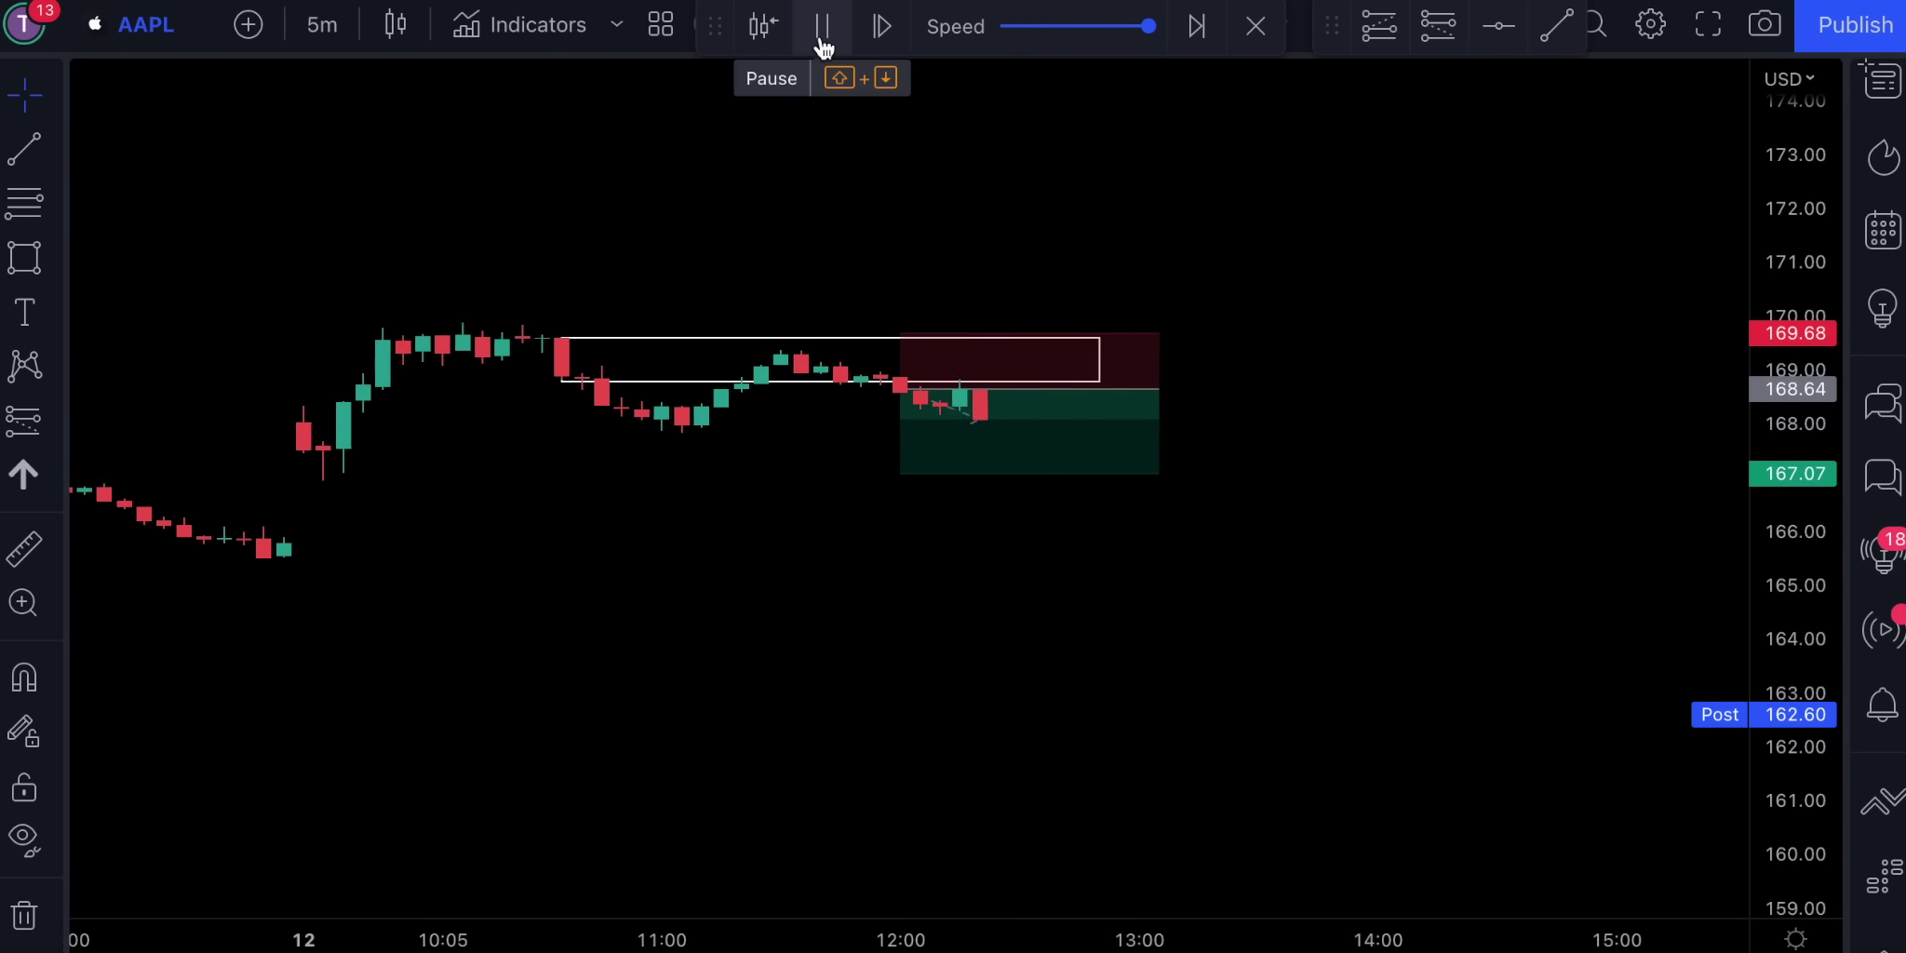
left_click(821, 26)
left_click(953, 391)
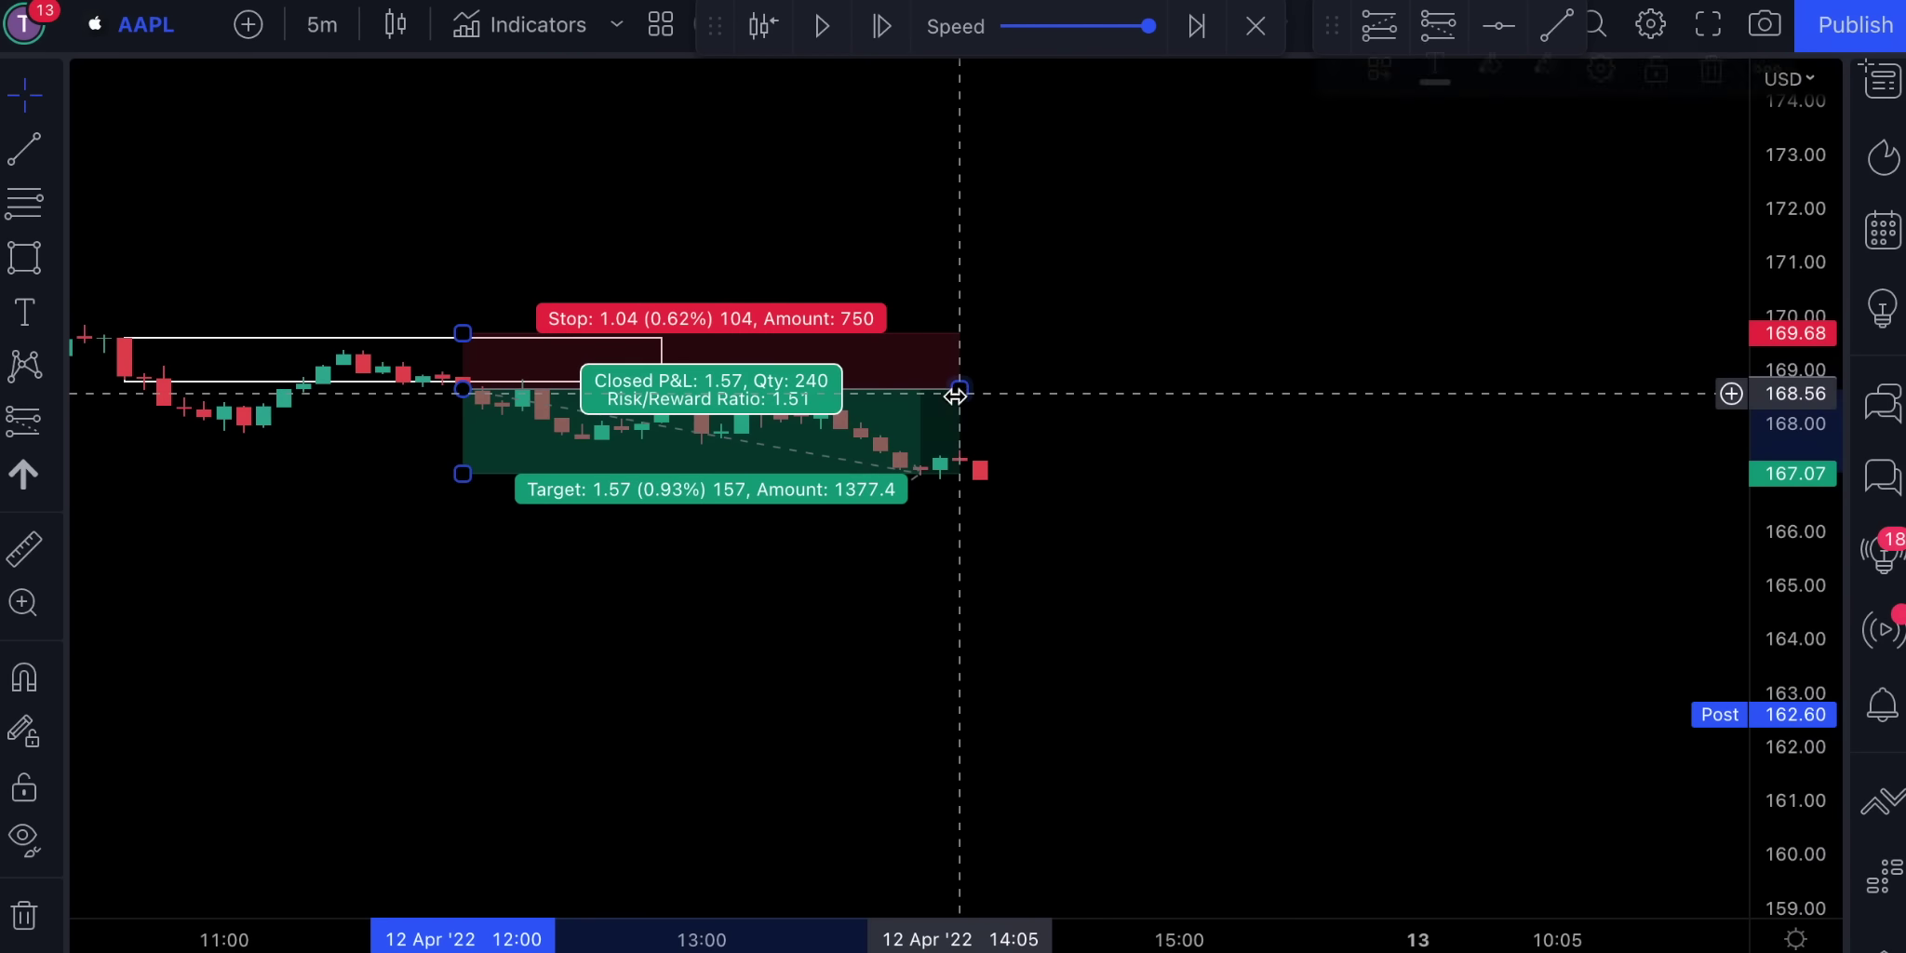
left_click(907, 542)
scroll(904, 545, "down", 2)
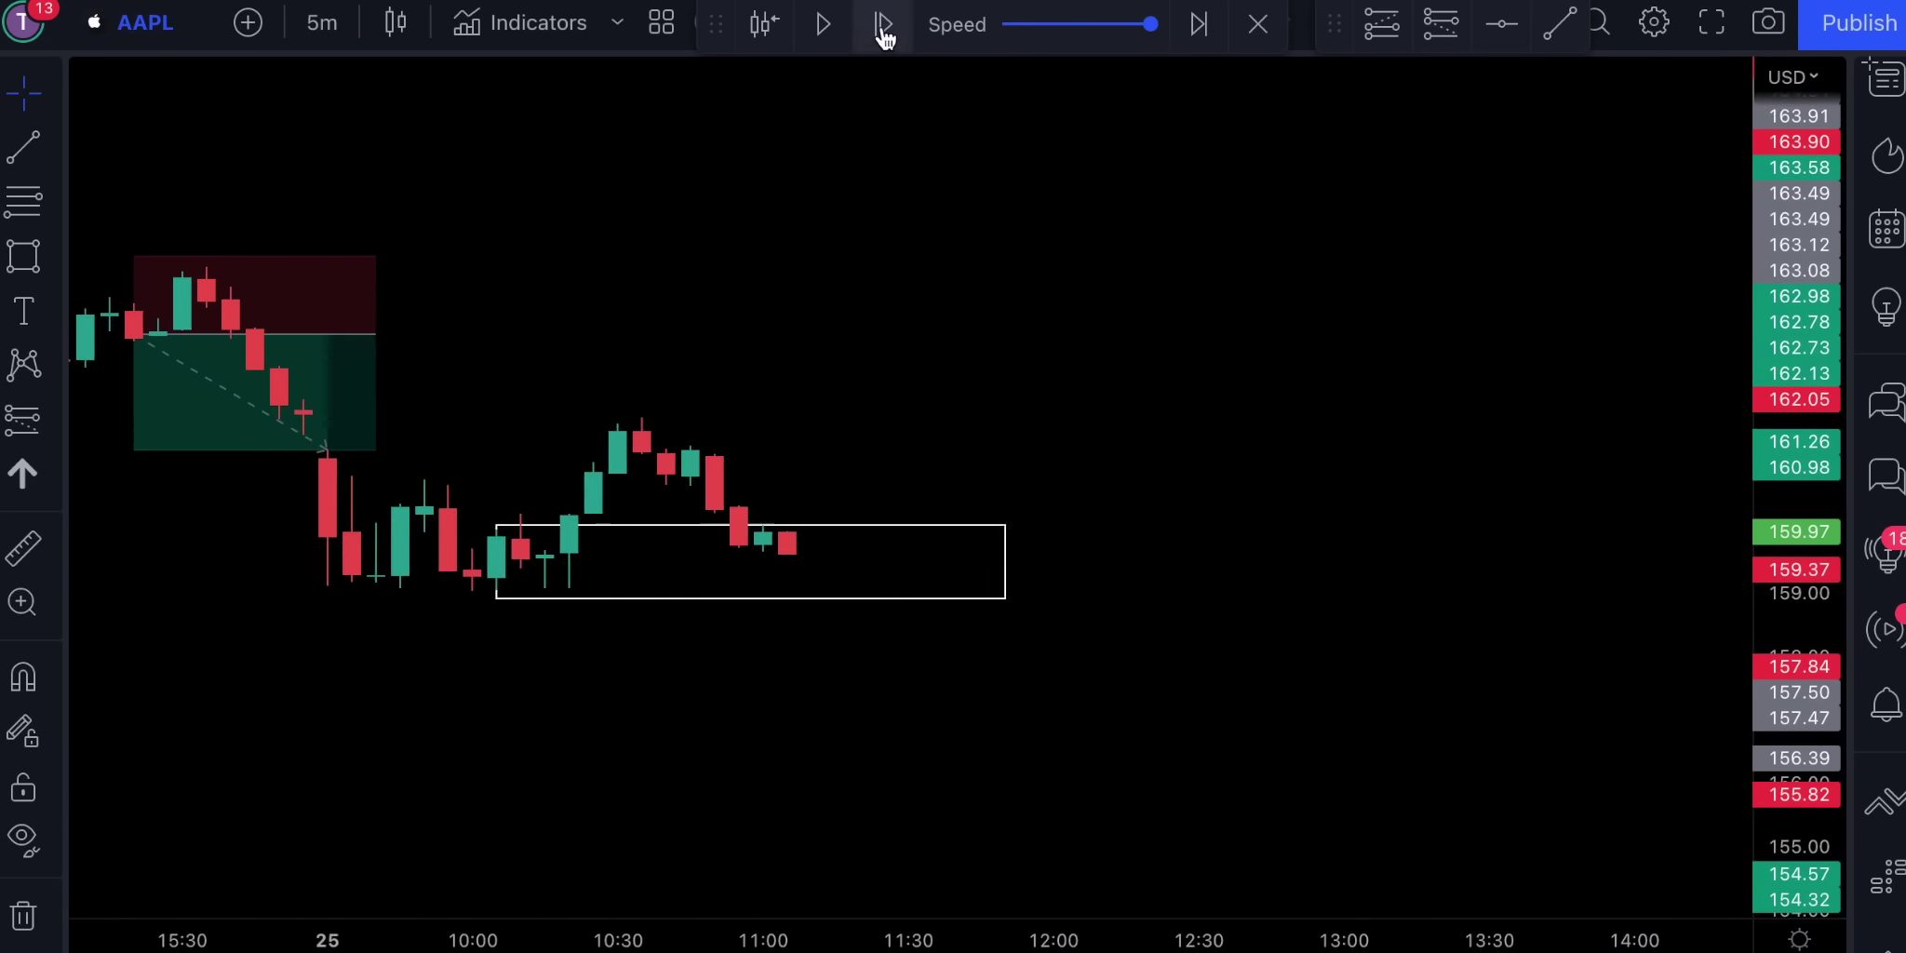
- Advance the replay beyond 25 Apr and draw a rectangle from the 13:00 candle into the 27 Apr session, spanning about 159.8 to 158.9
left_click(883, 24)
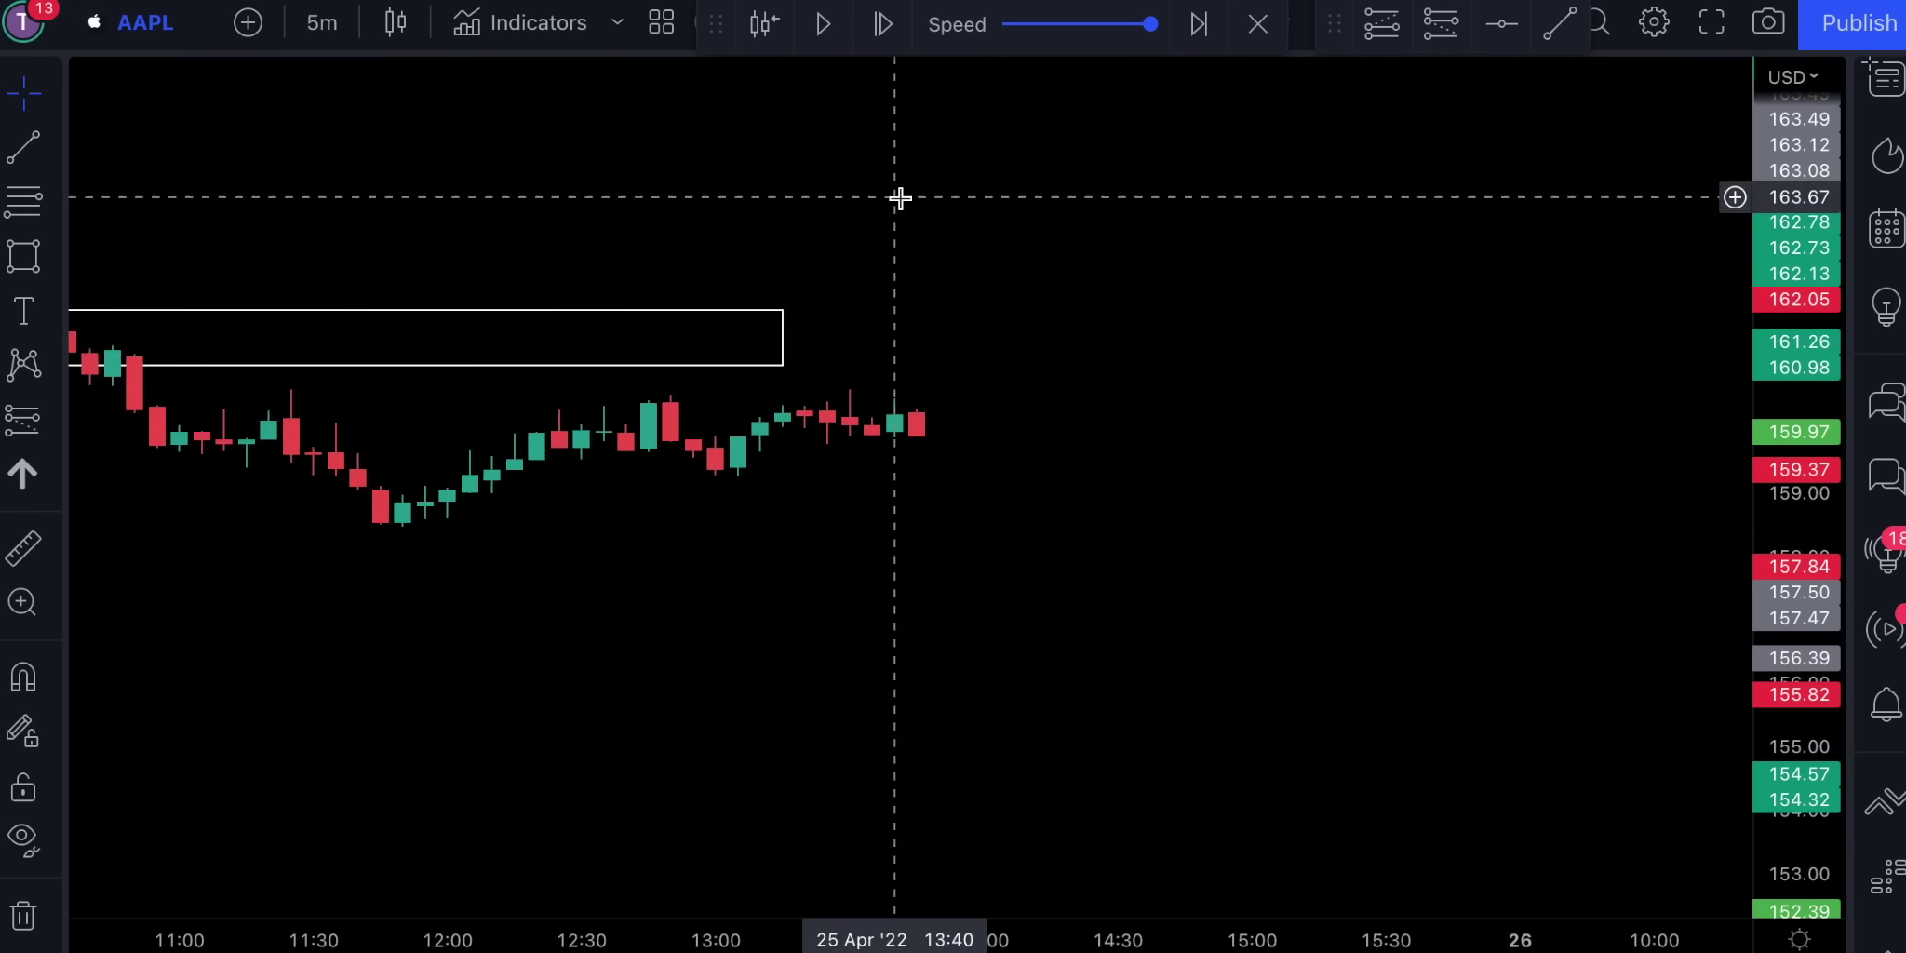
left_click(883, 24)
left_click_drag(875, 313, 1160, 410)
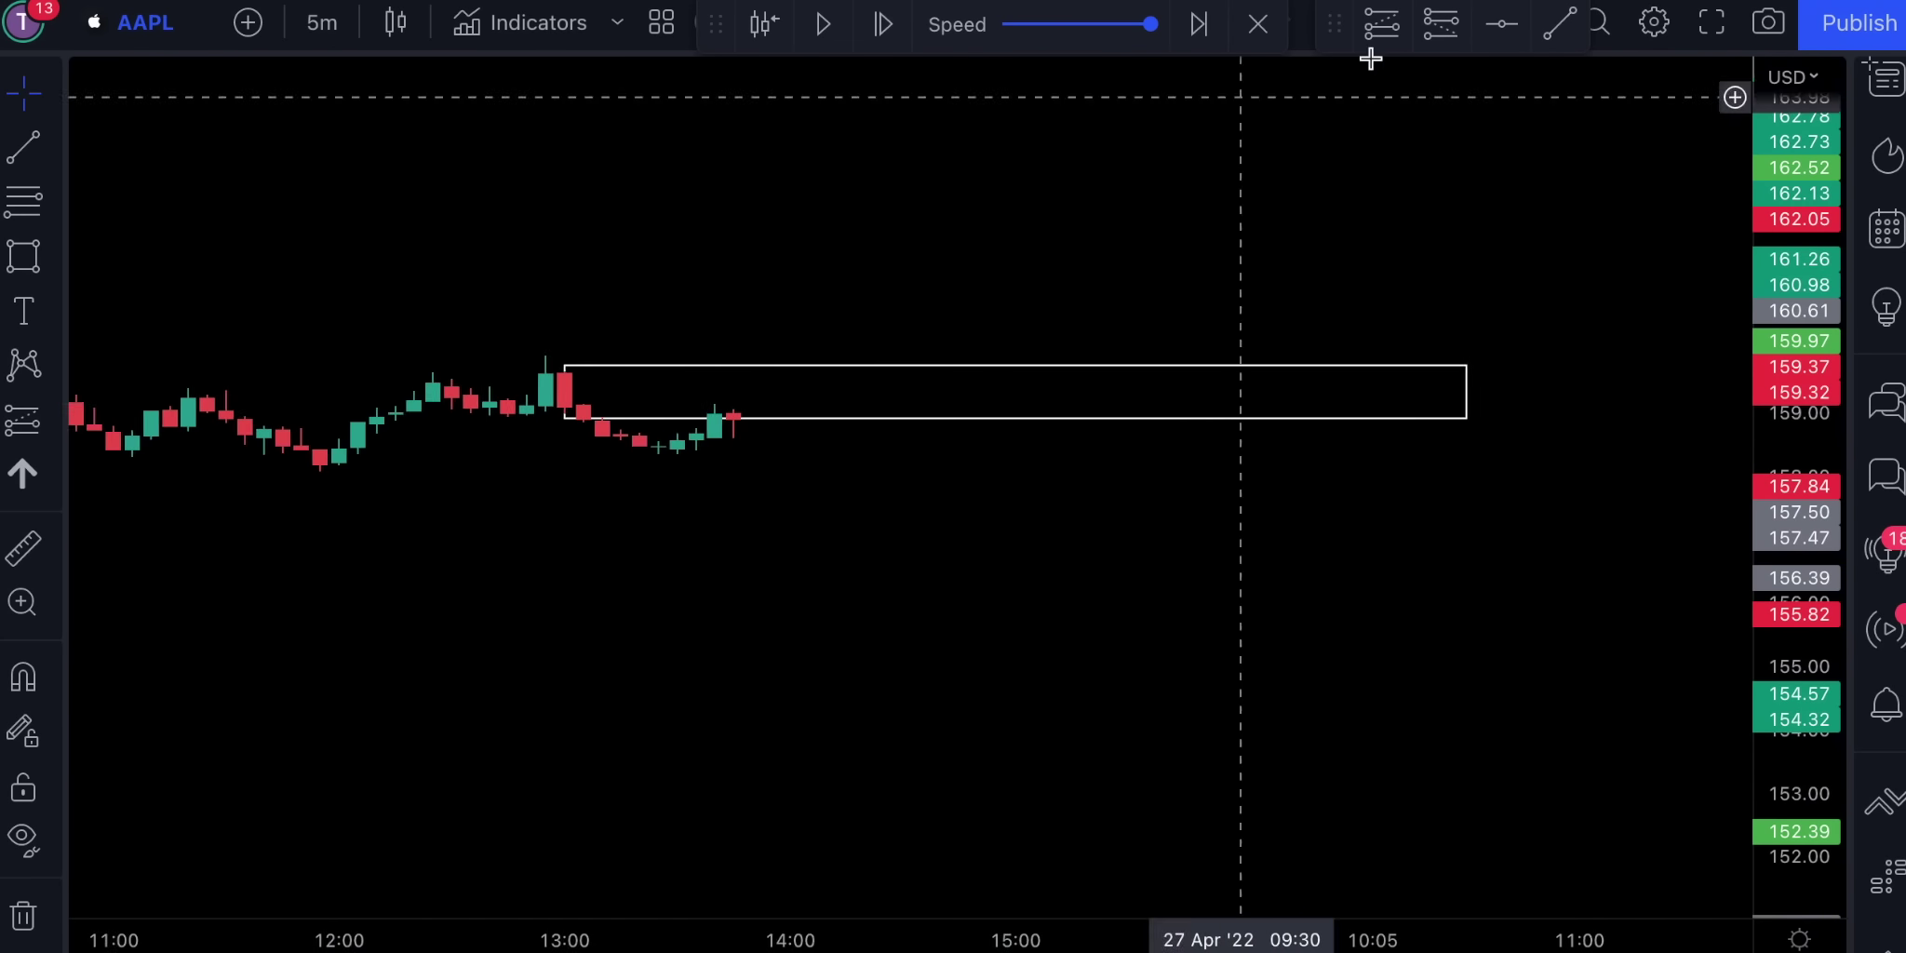
- Place a short position at 158.96 below the 13:00 candle's rectangle, with its stop at 159.80 and target at 157.70
left_click(1382, 23)
left_click(714, 415)
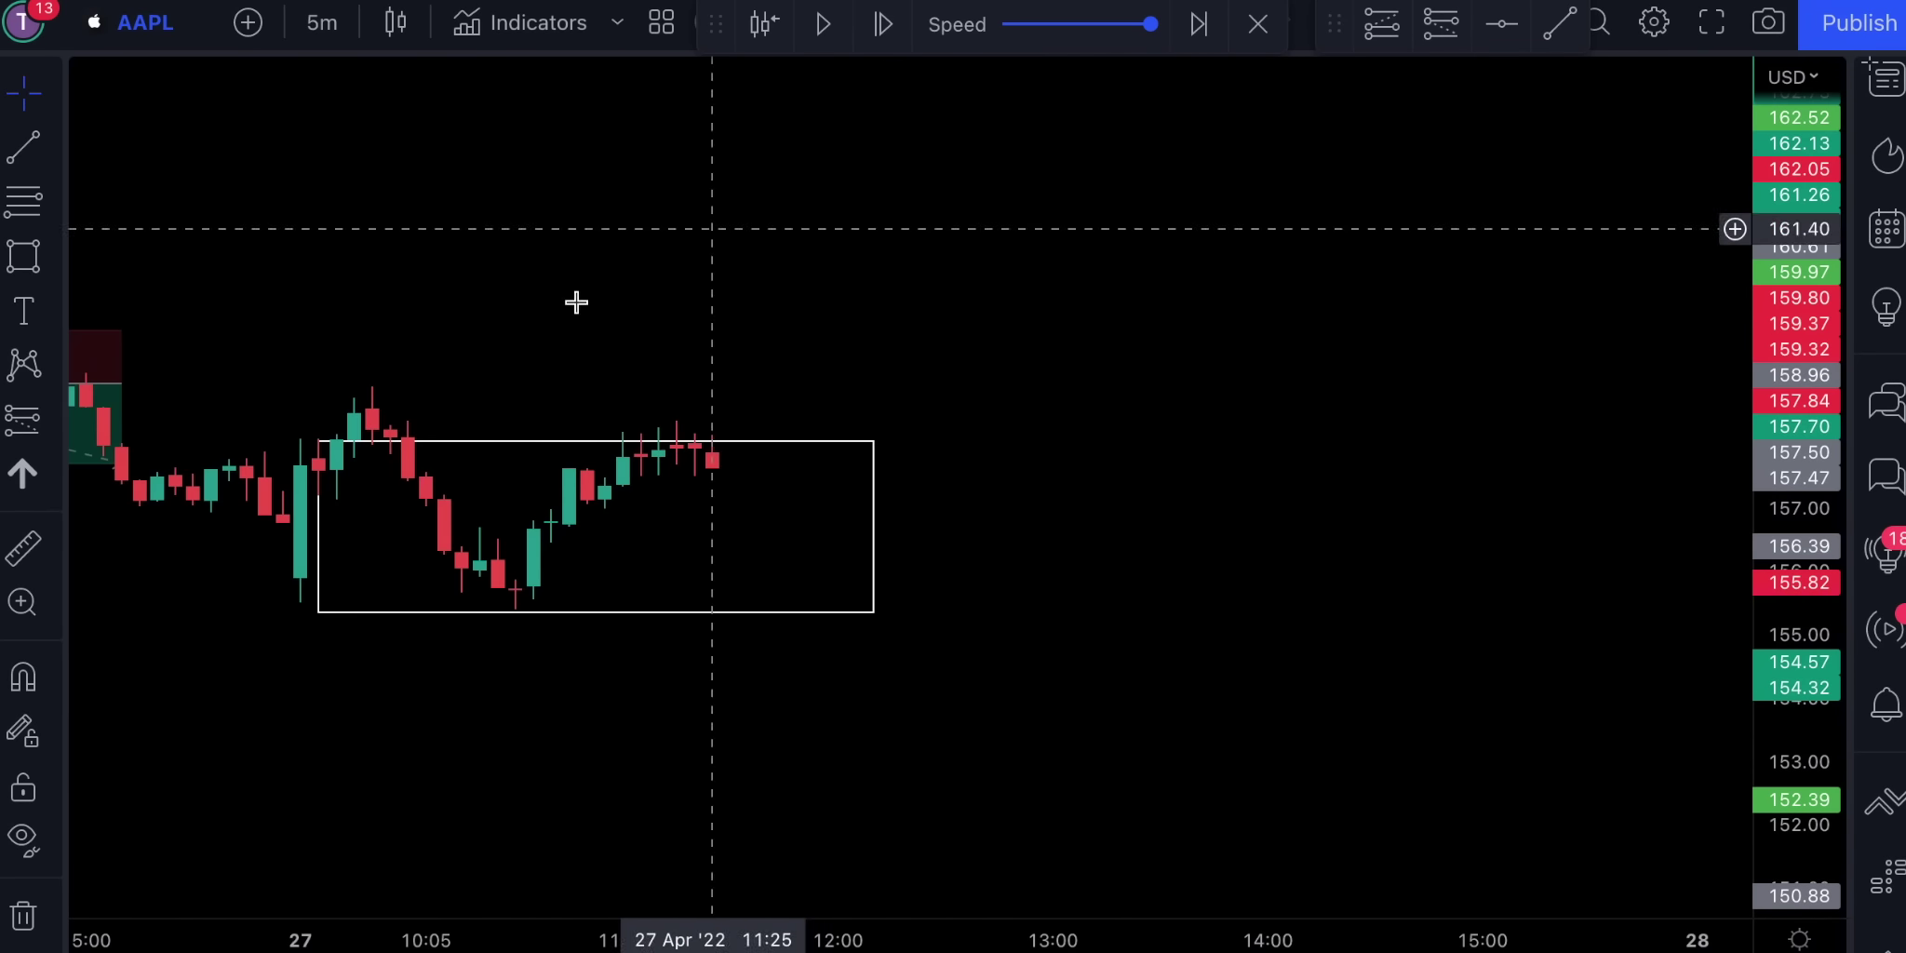
- Advance the replay through the 27 and 28 Apr trades, then play it onward from the 3 May 10:50 rectangle
left_click(889, 29)
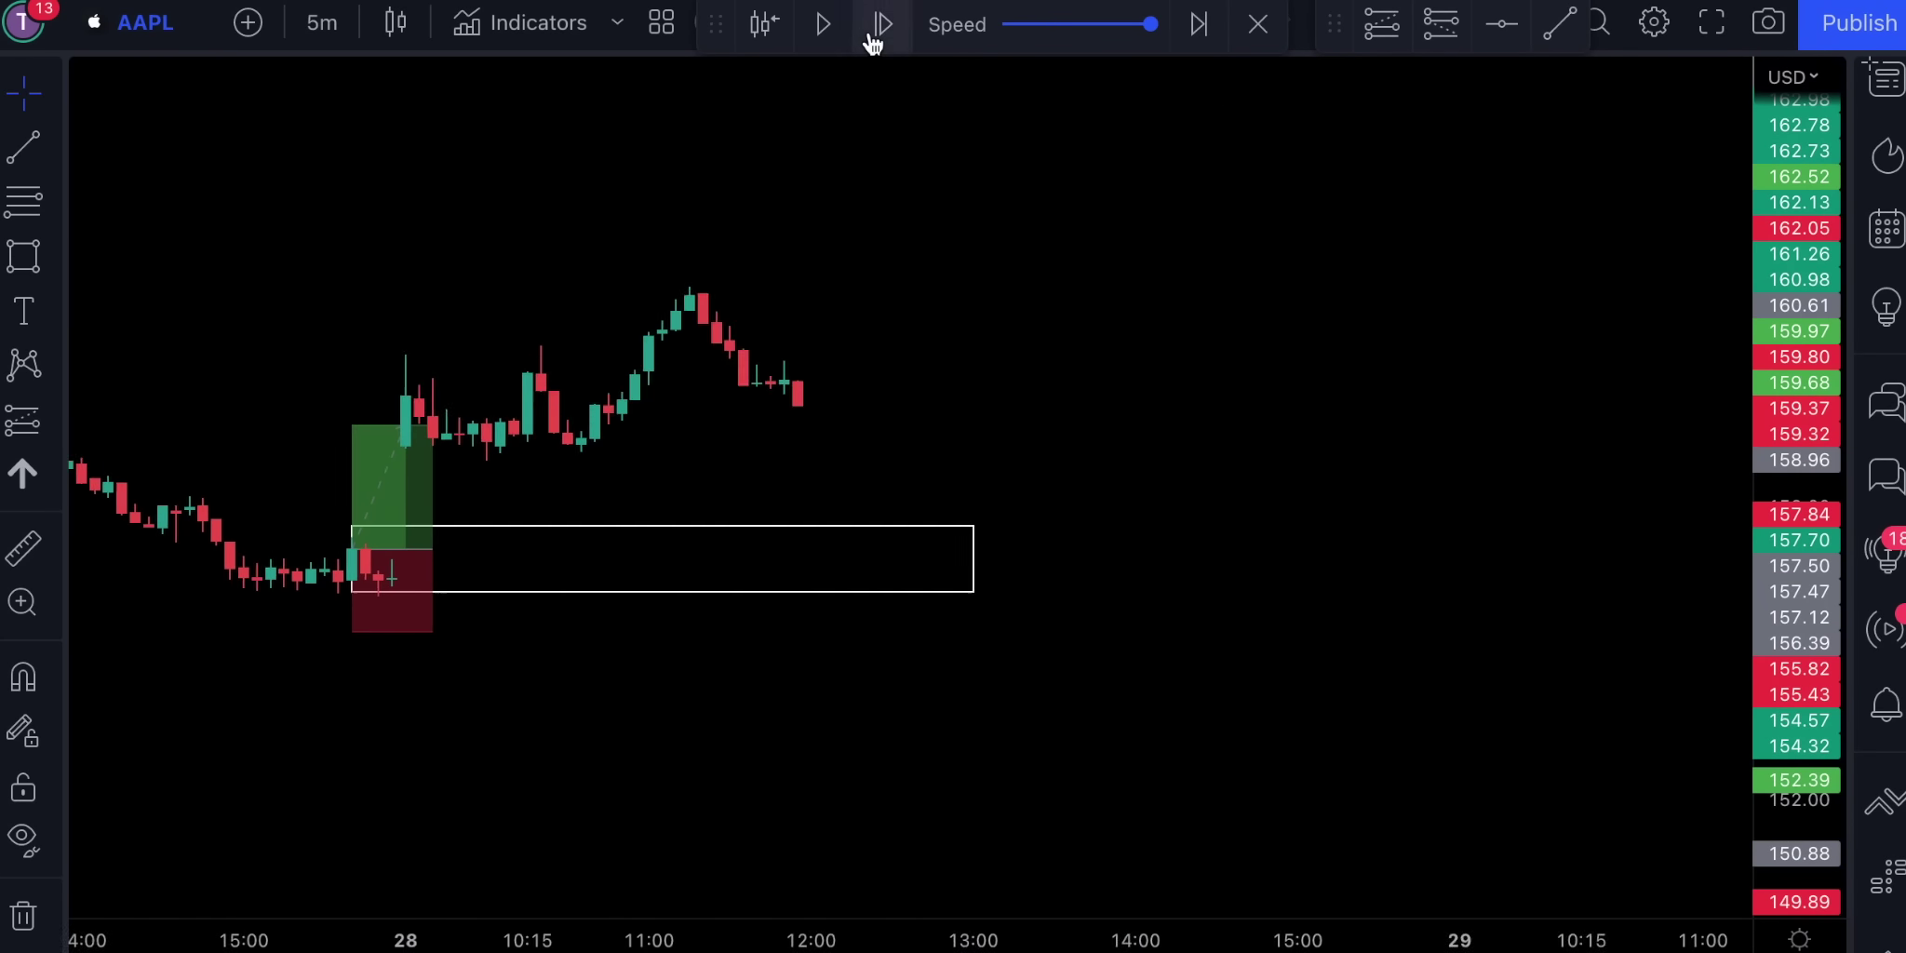
left_click(886, 34)
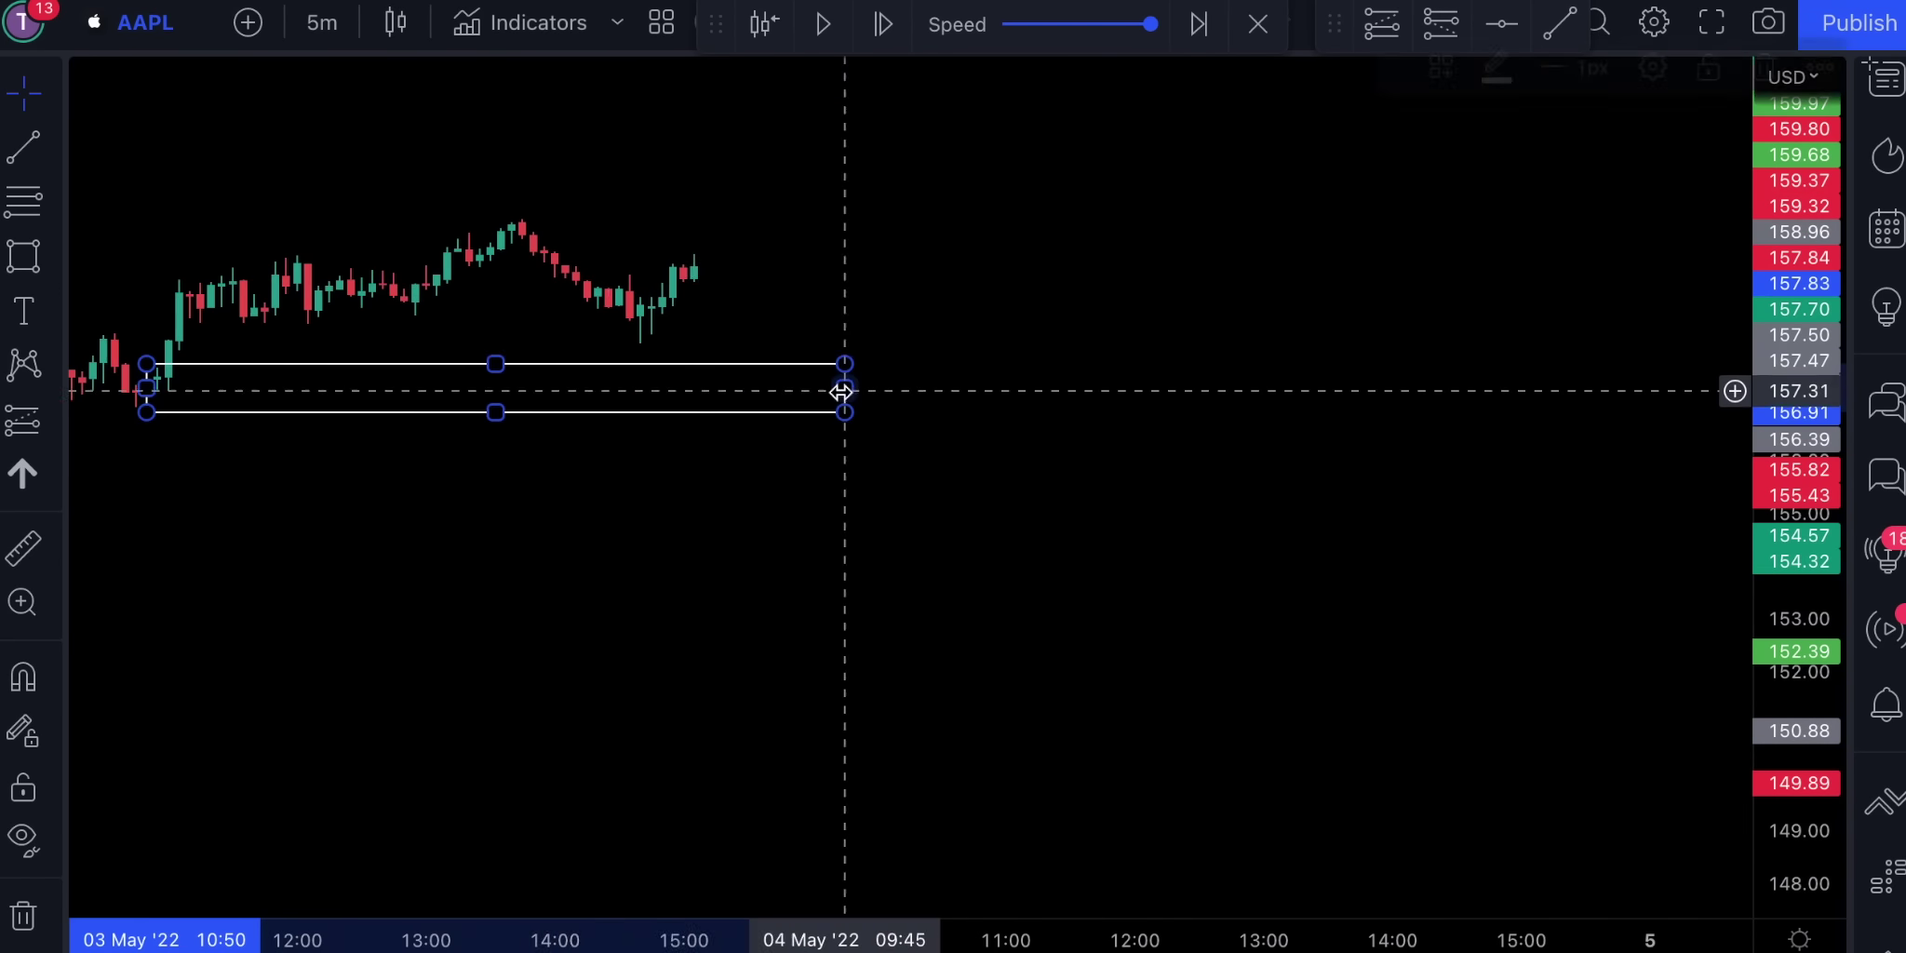
left_click(823, 26)
left_click(823, 26)
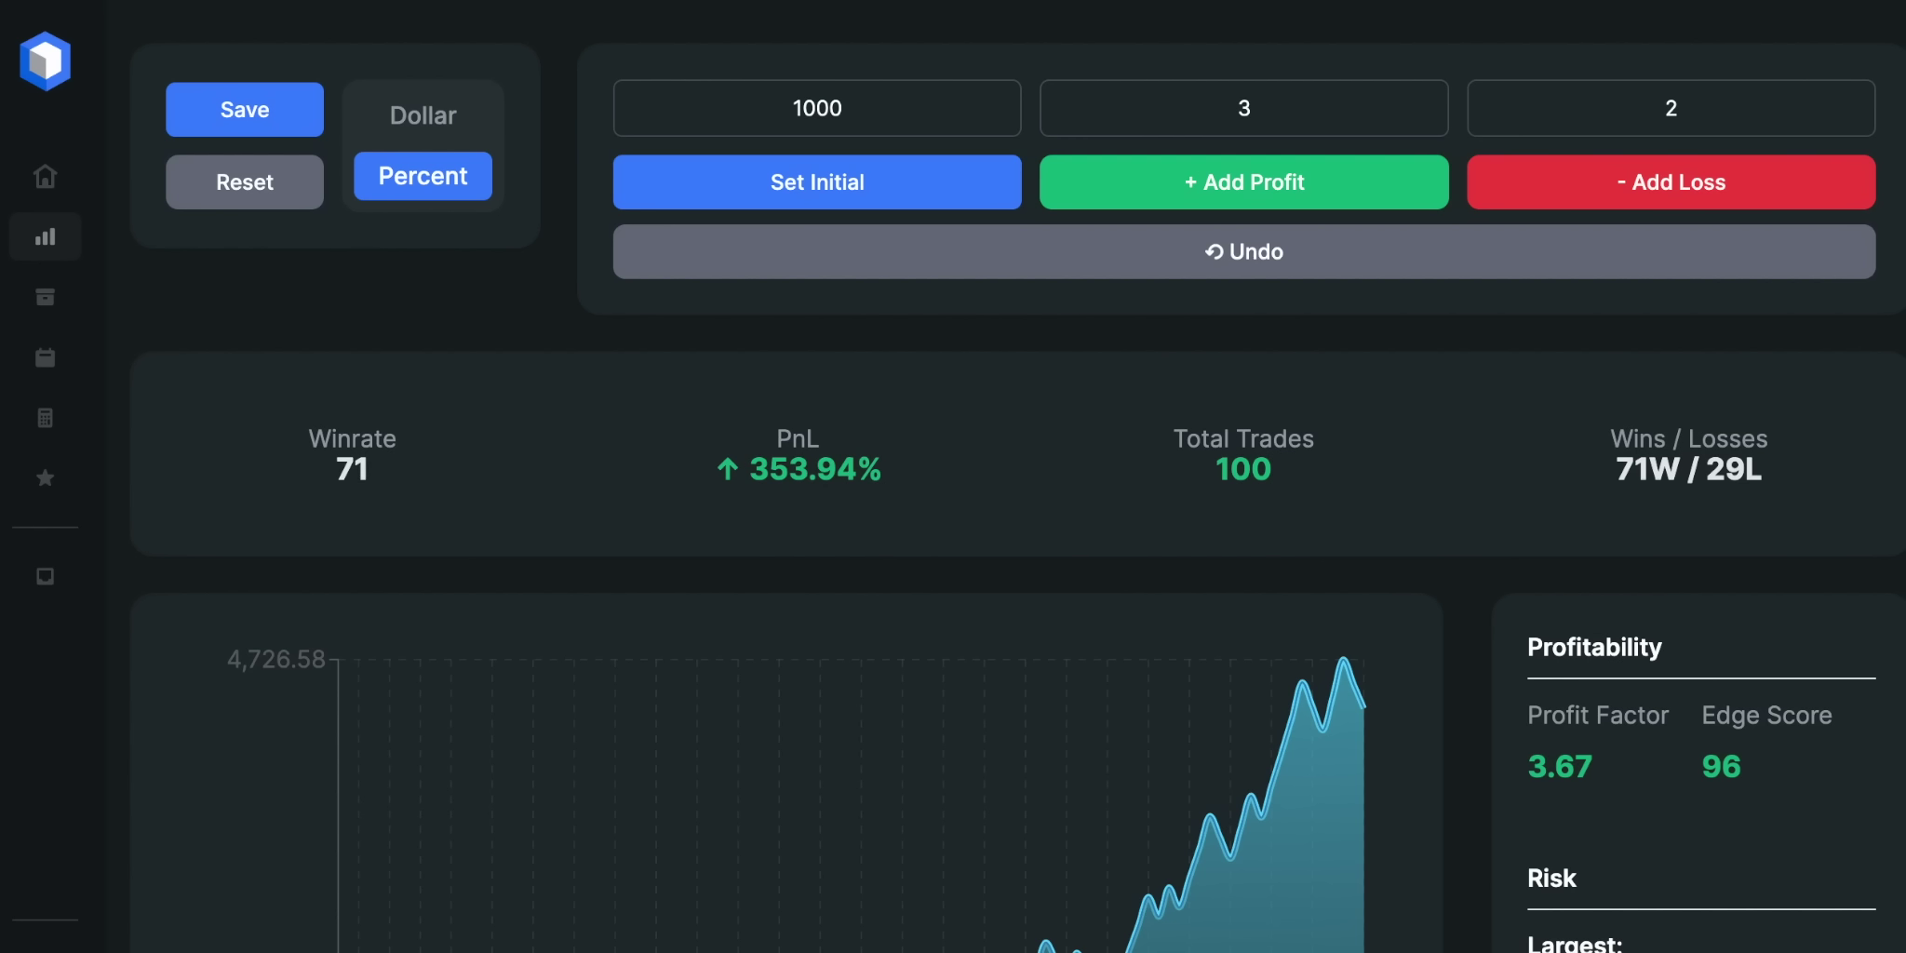
- Switch to TraderEdge's backtest results and examine the equity curve, the profitability and risk statistics, and the Max Drawdown definition
scroll(1015, 558, "down", 5)
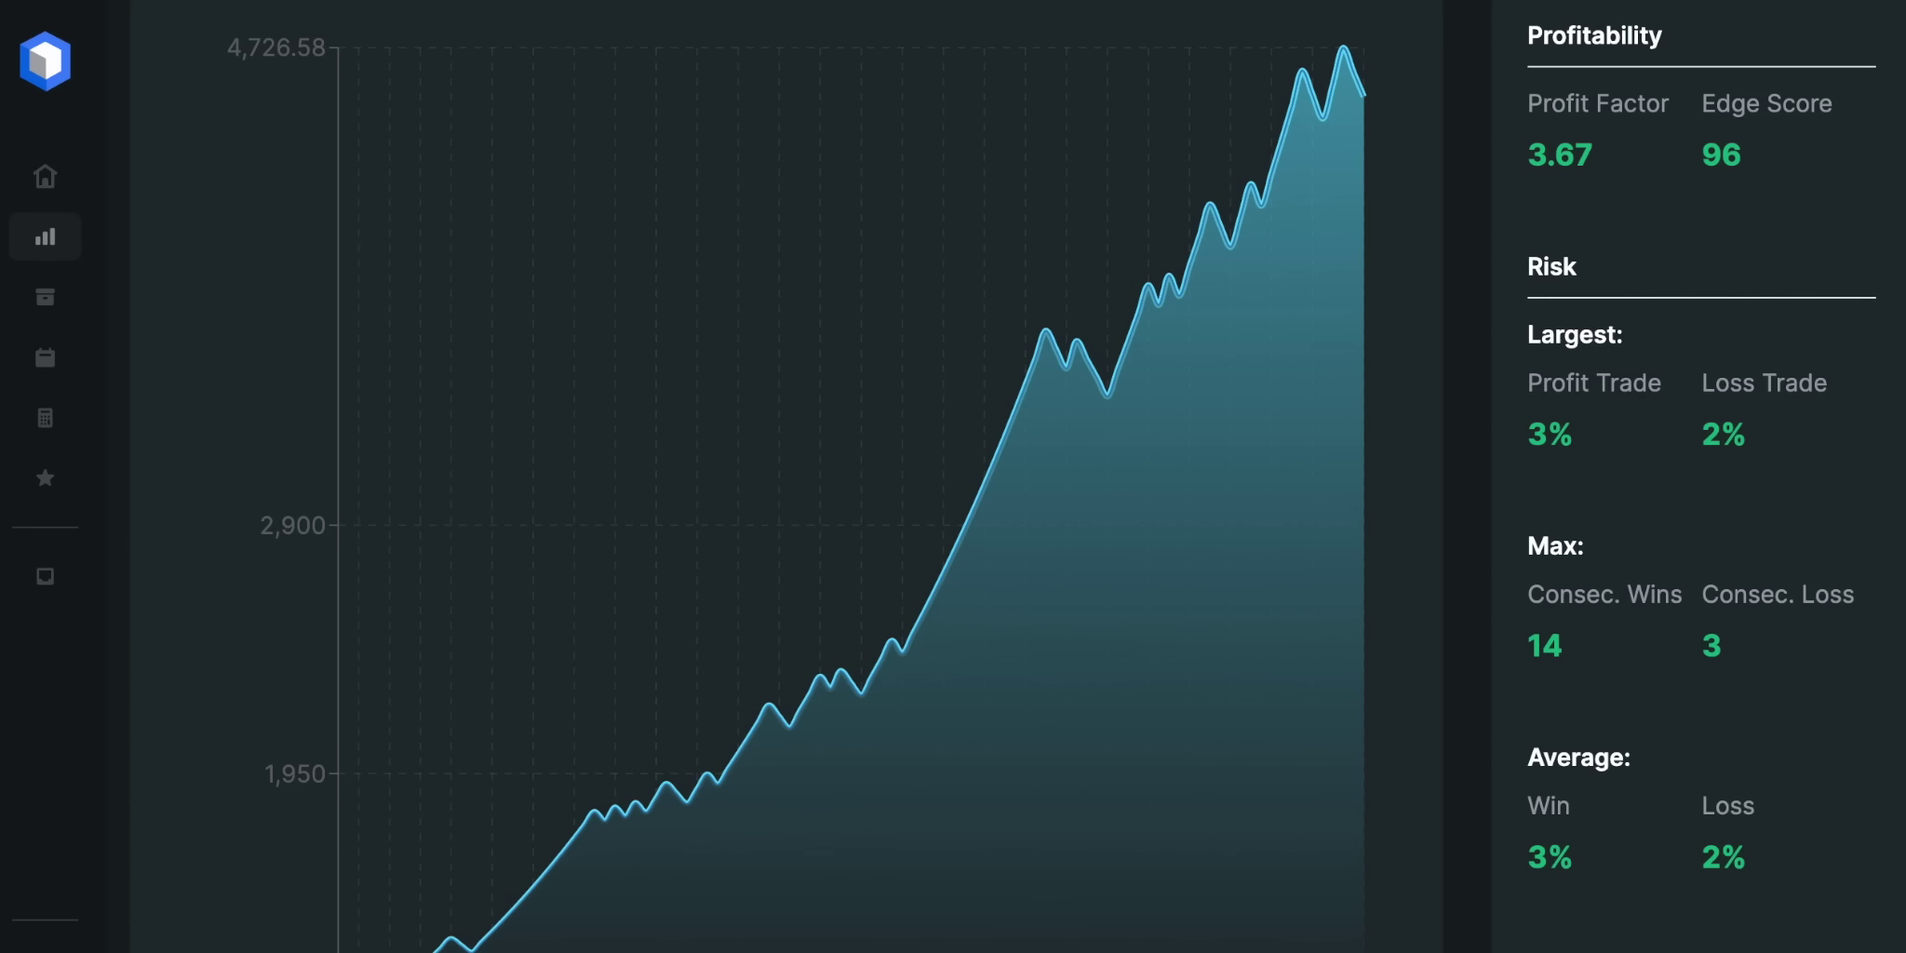
scroll(856, 476, "down", 1)
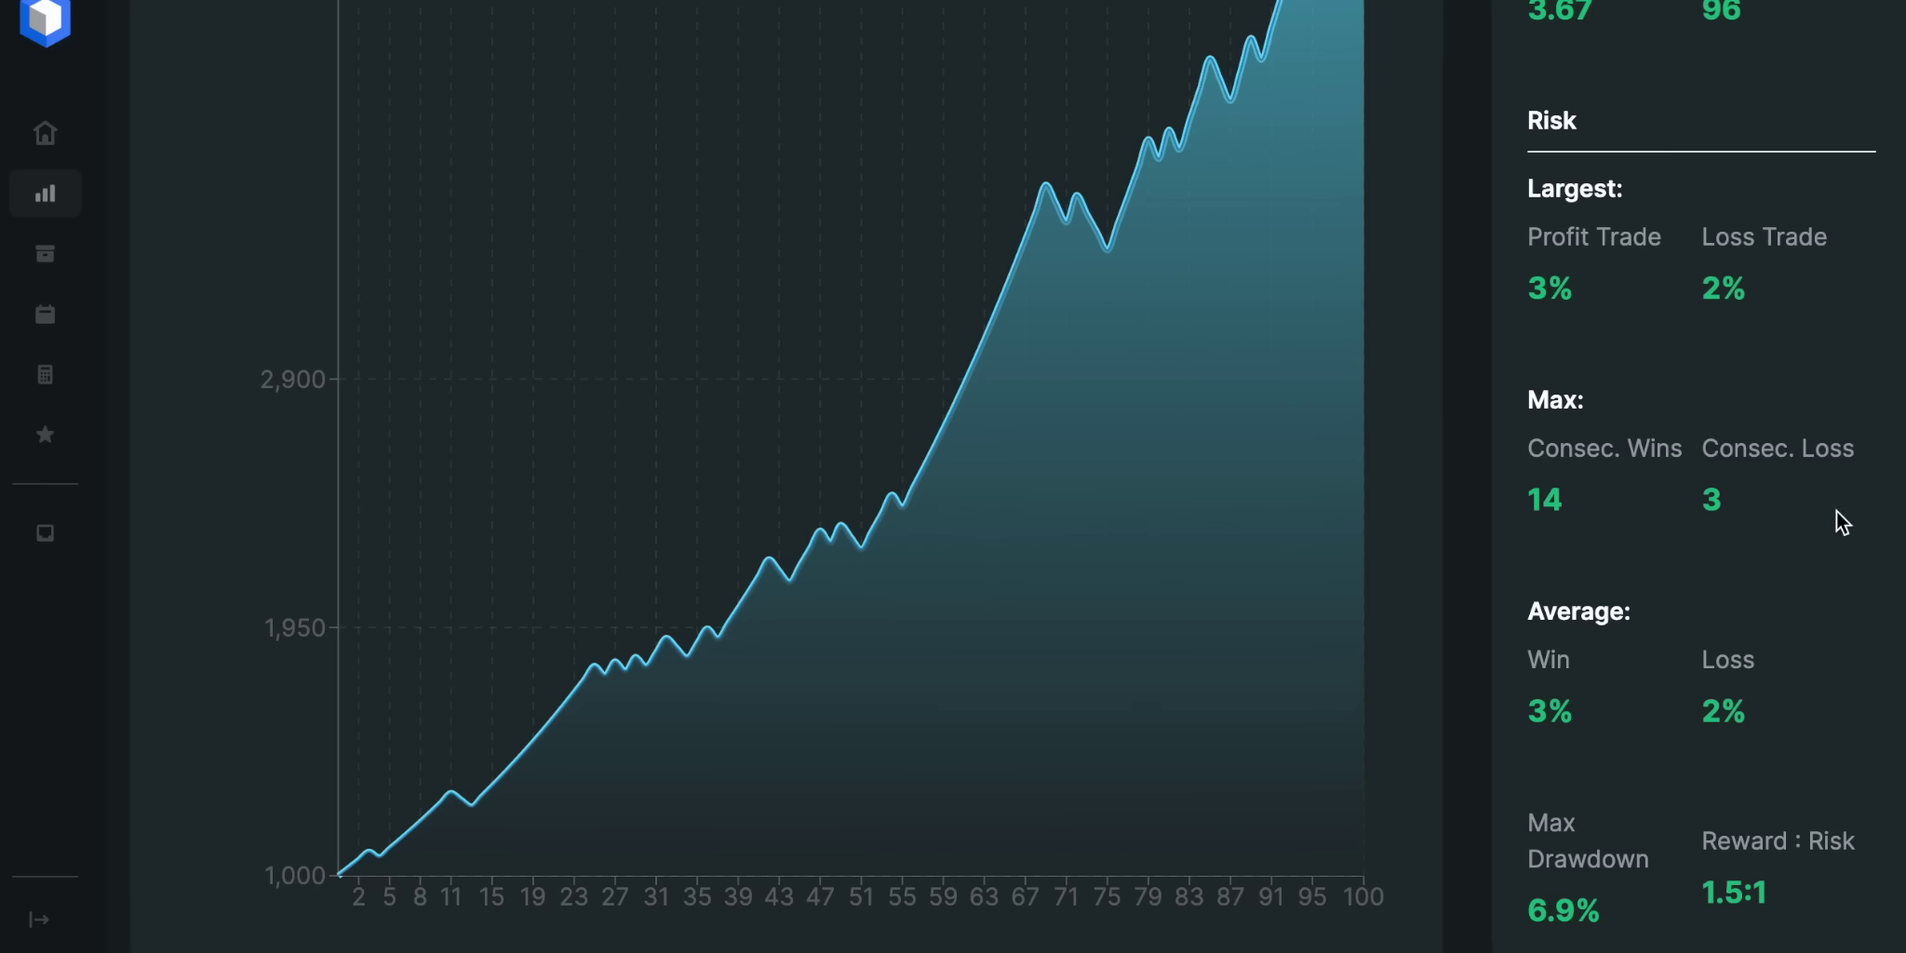
mouse_move(1595, 860)
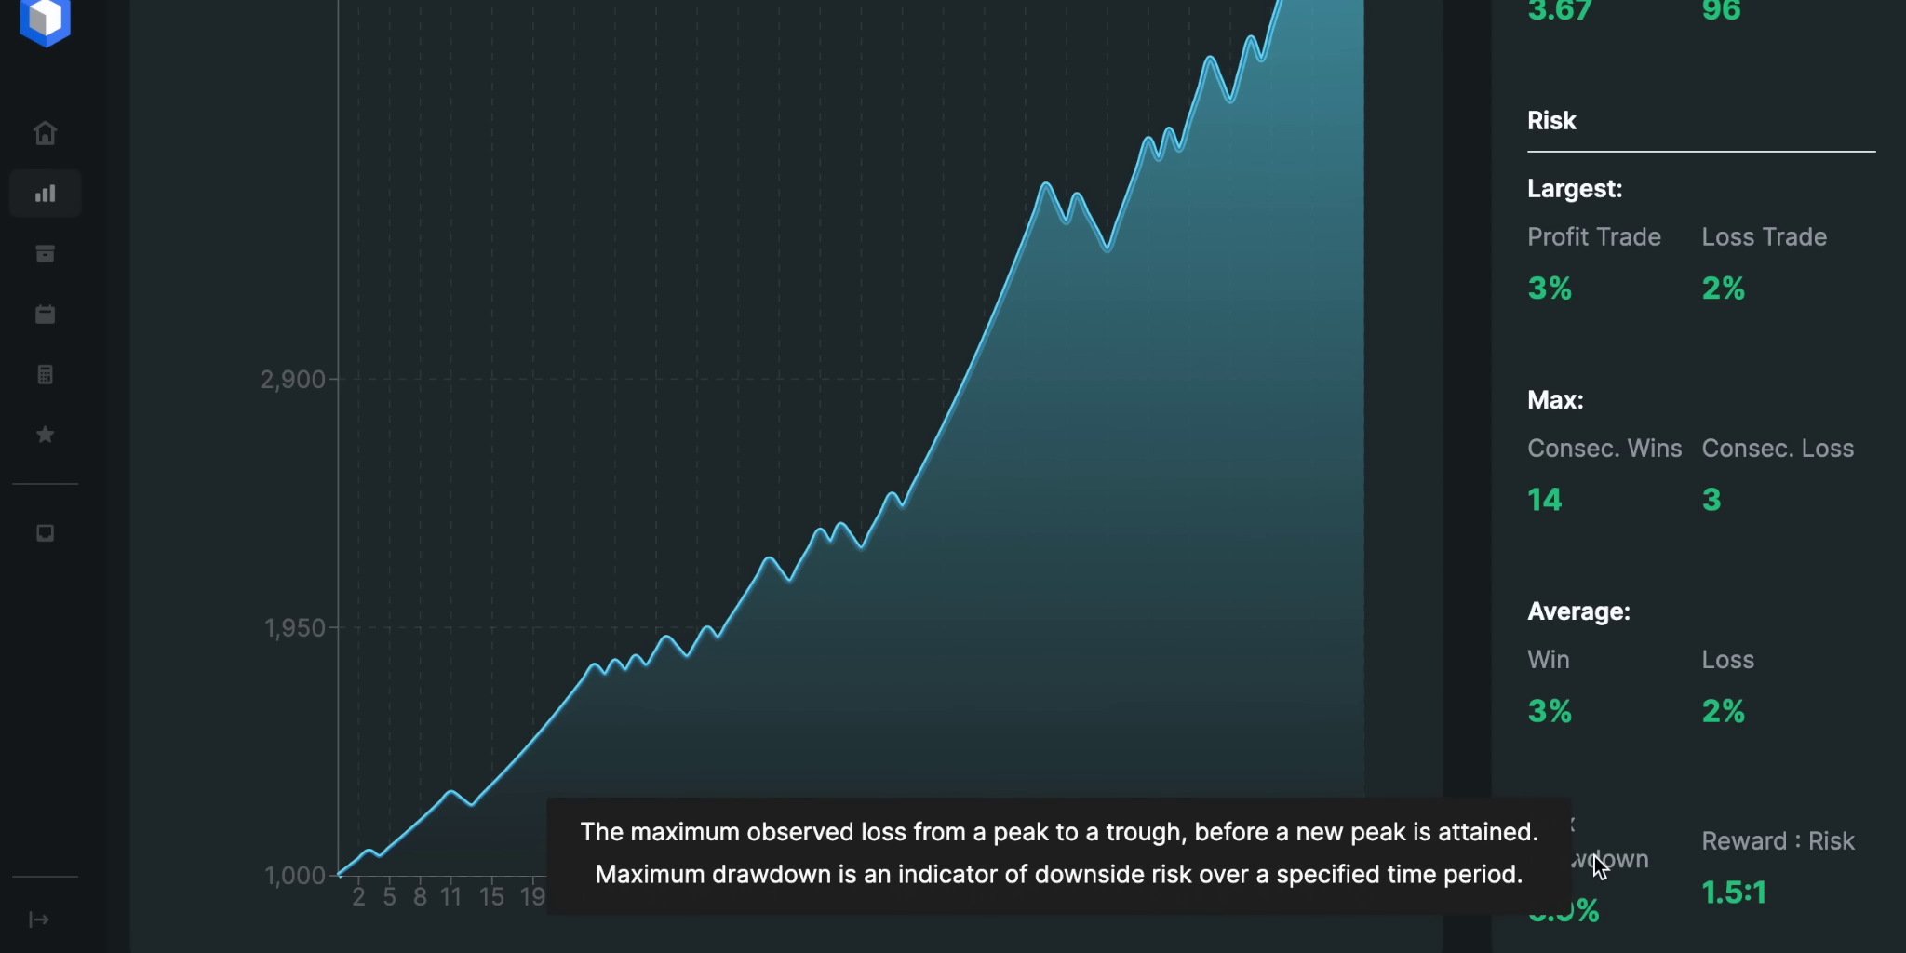